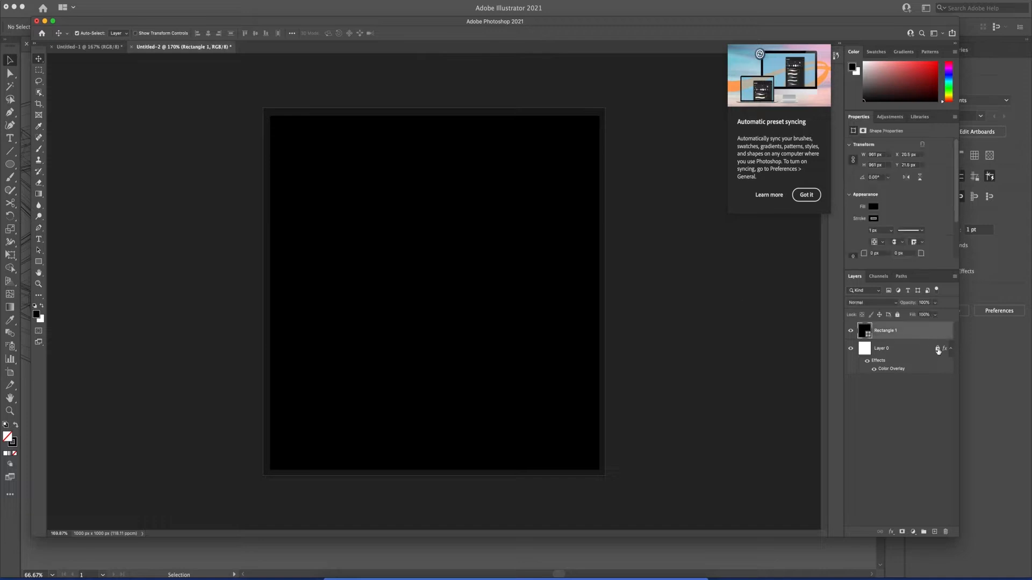
Unlock Layer 0, centre the large rectangle on the canvas, and remove the rectangle's fill
key("alt+]")
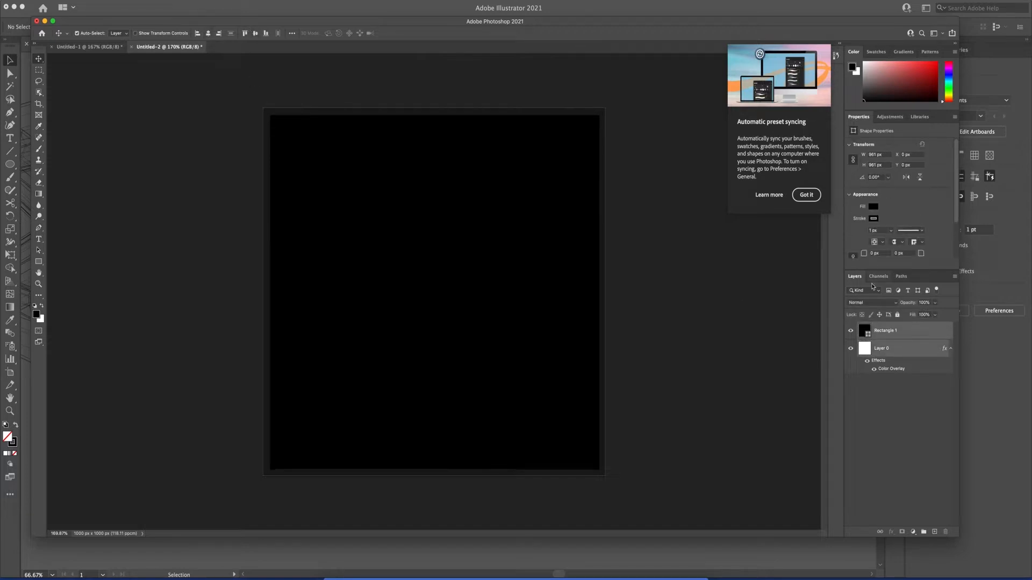
left_click(874, 206)
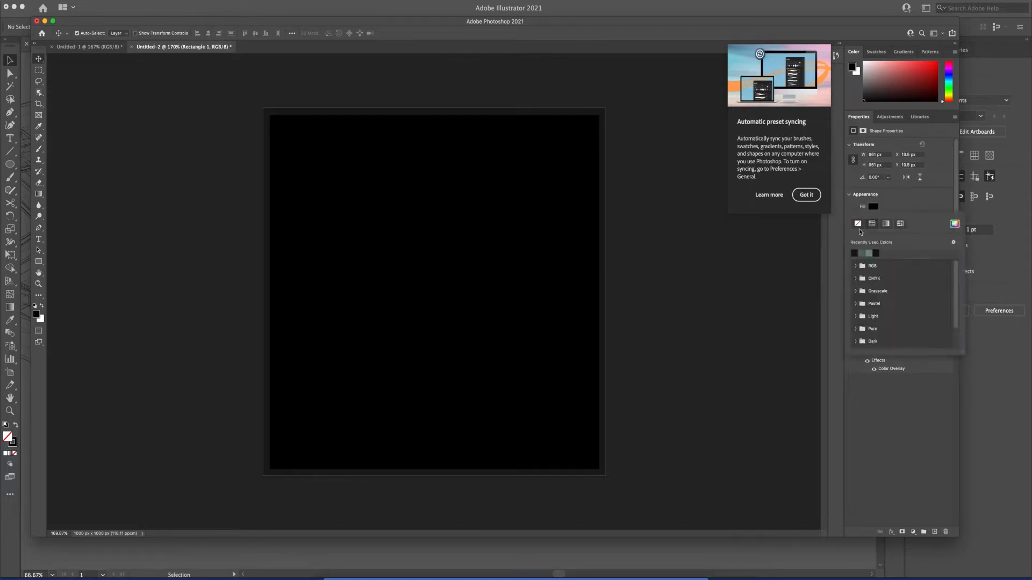
left_click(858, 224)
Give the large rectangle a dark green #3c4d43 stroke, 3 px wide
left_click(954, 237)
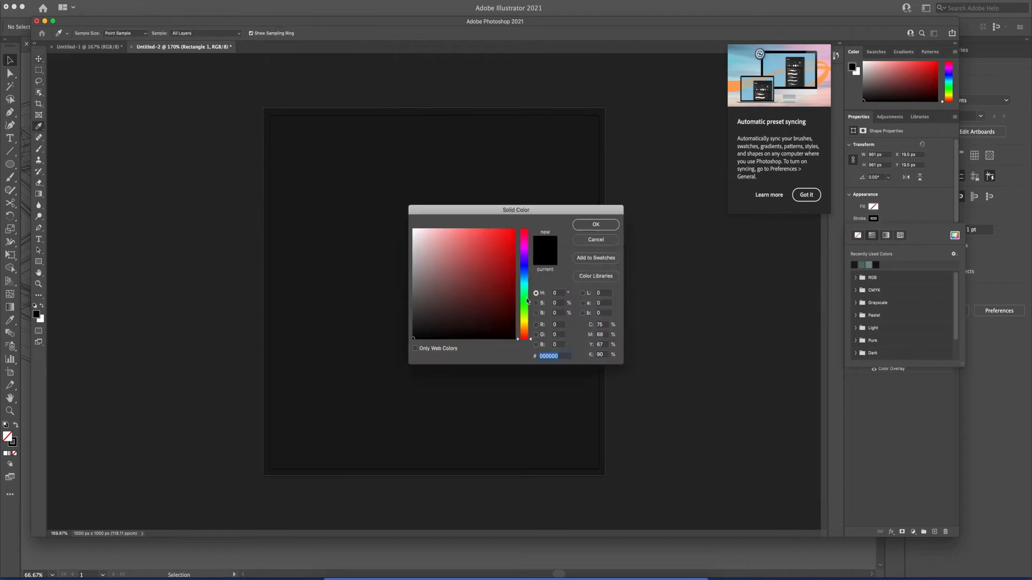
left_click(526, 296)
left_click(435, 310)
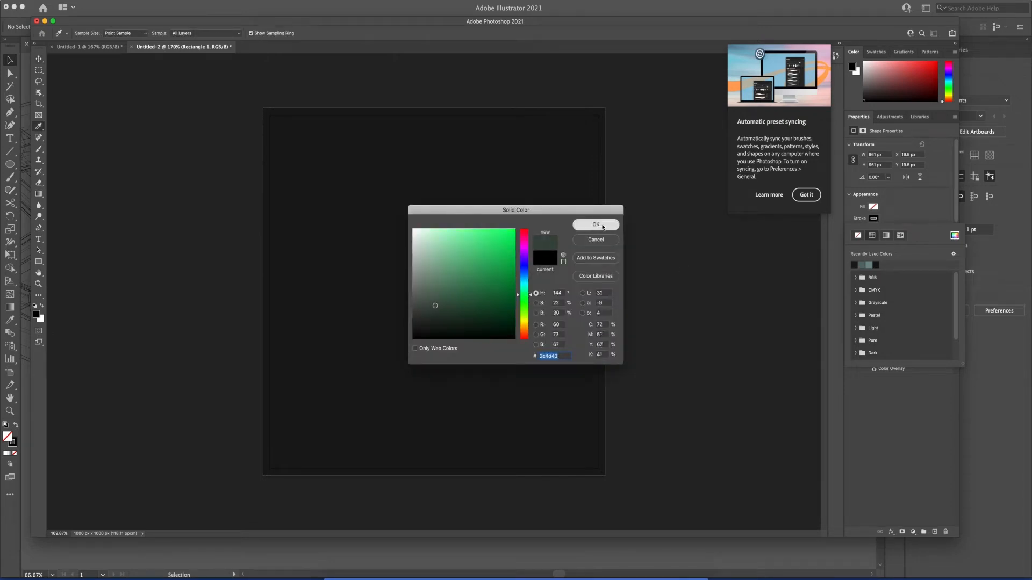
left_click(599, 225)
left_click(944, 206)
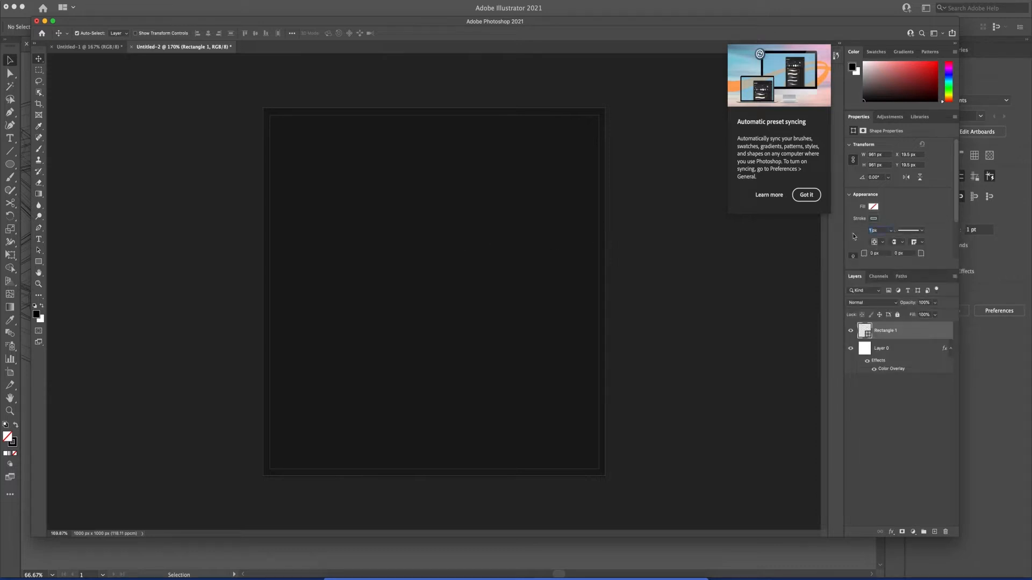
type("1")
key("Return")
key("Return")
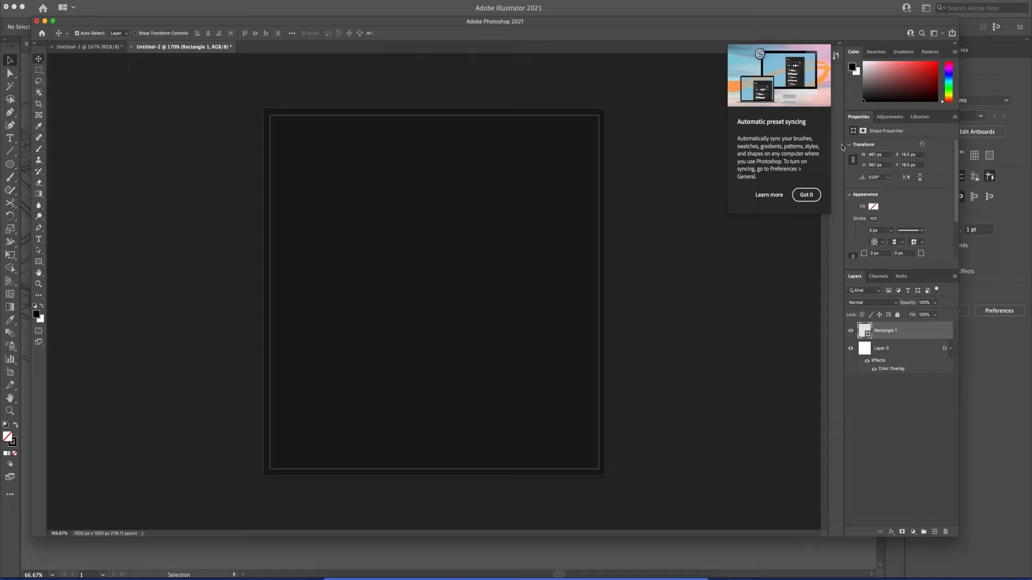
Lighten the rectangle's stroke to the grey-green #515e56
left_click(873, 219)
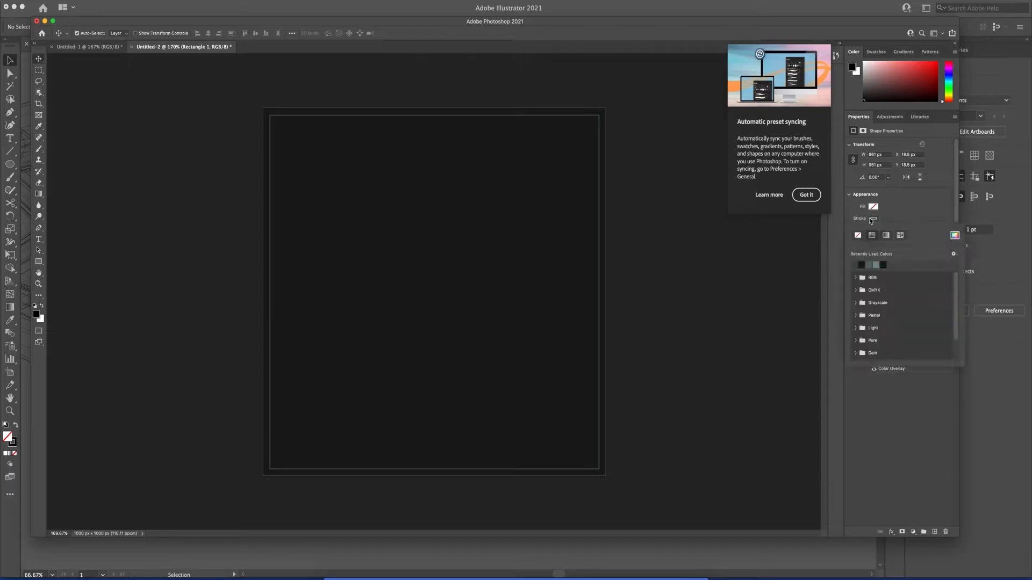
left_click(955, 236)
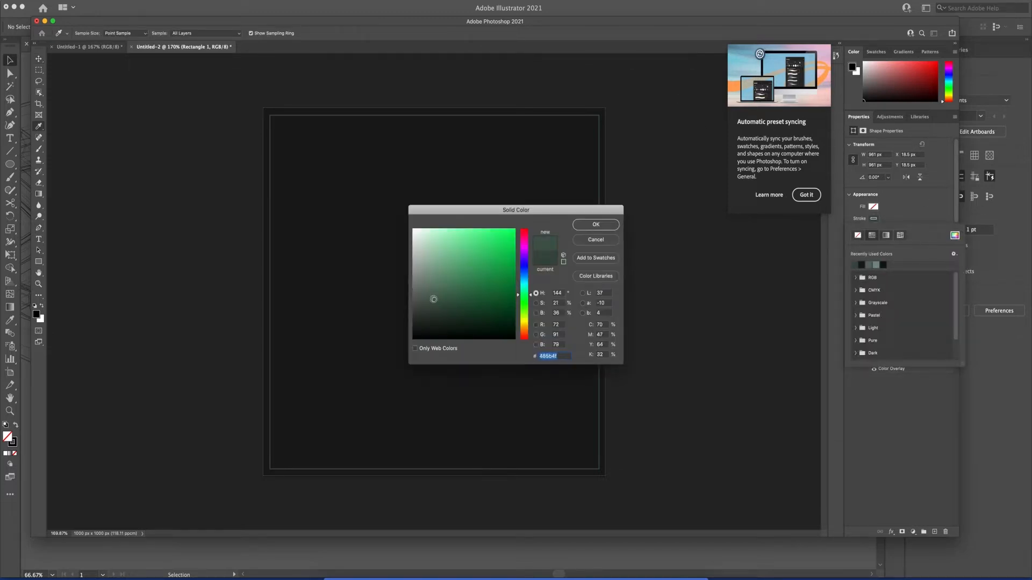
left_click(593, 230)
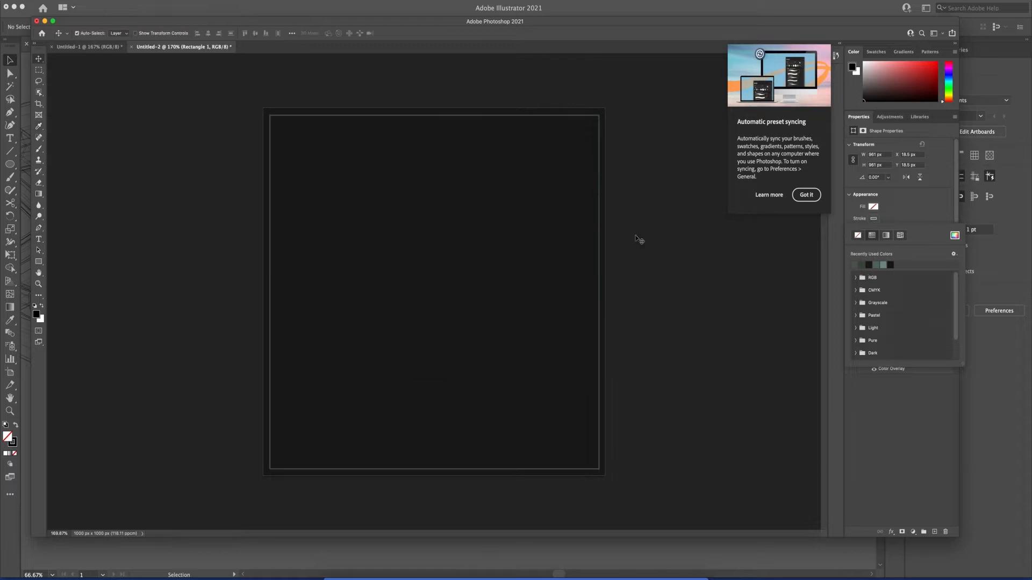
left_click(955, 236)
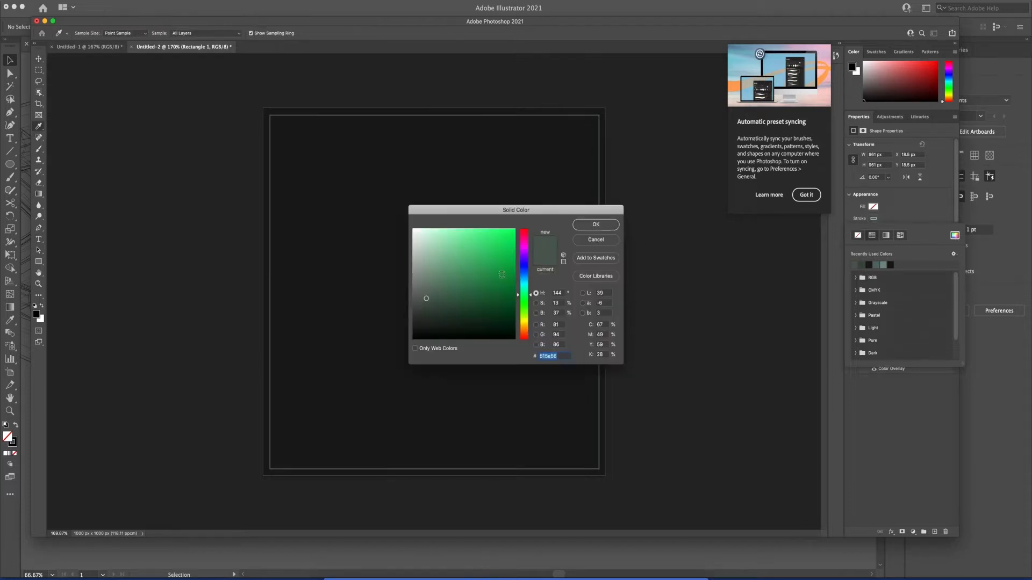
left_click(596, 225)
left_click(646, 274)
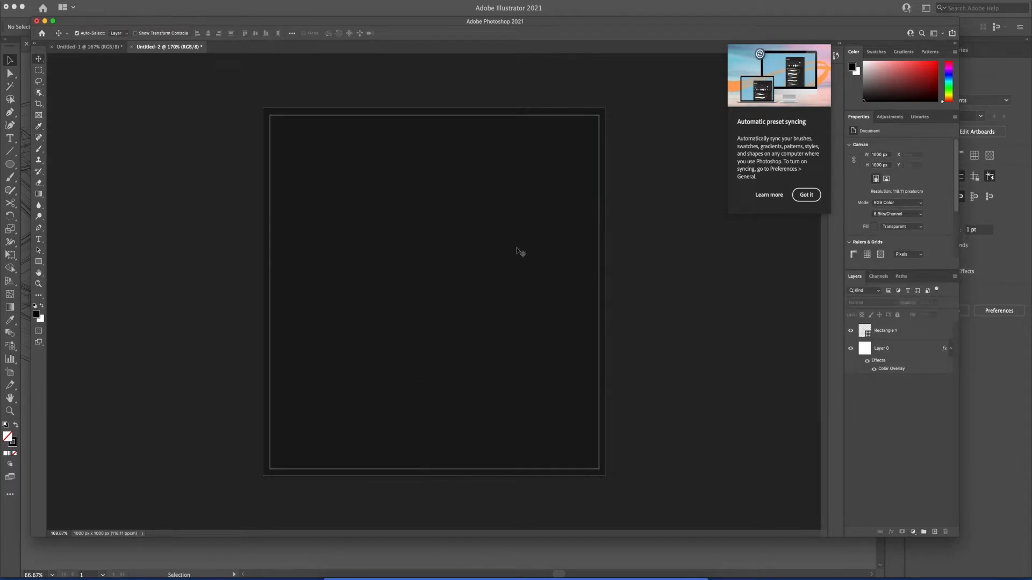
Round all four corners of the large rectangle border to a radius of about 13 px
left_click(270, 141)
key("a")
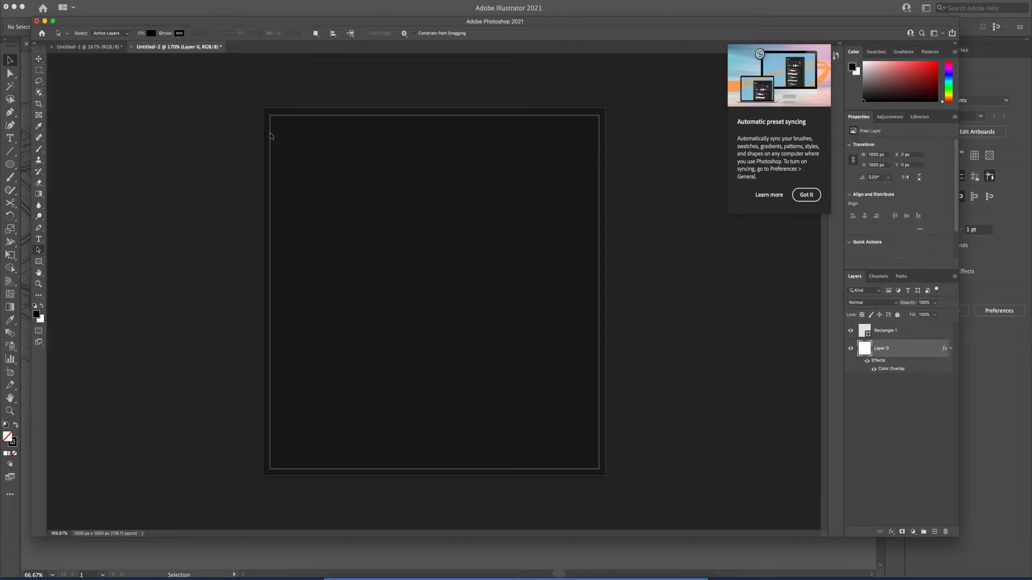
left_click(894, 331)
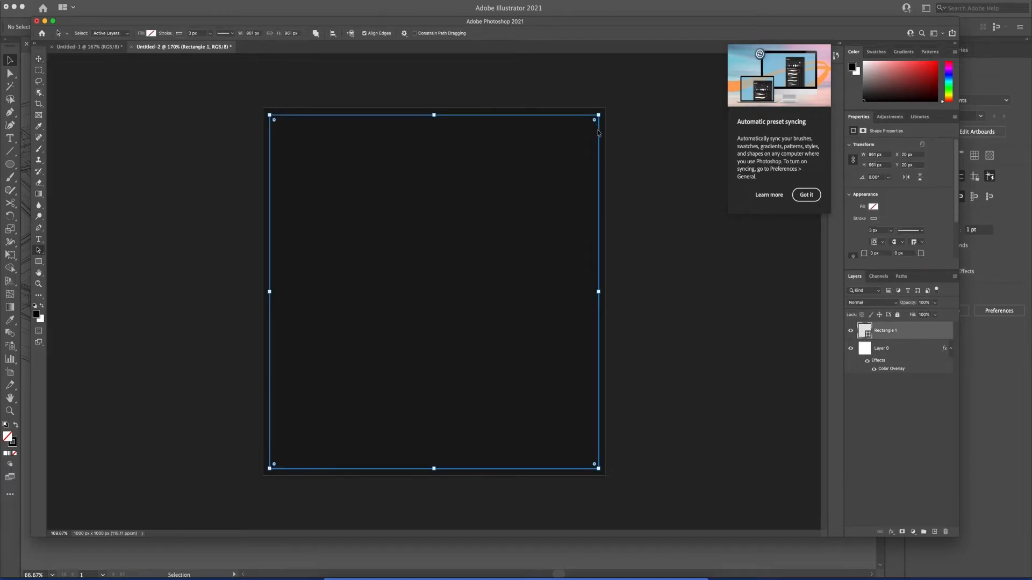
key("v")
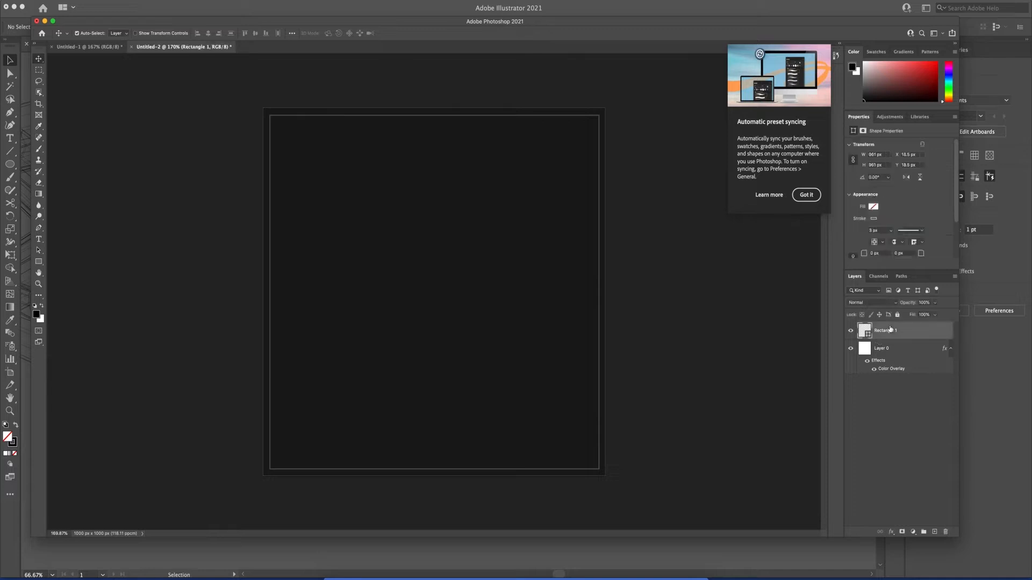
key("a")
left_click_drag(279, 123, 273, 119)
scroll(244, 130, "up", 2)
scroll(227, 79, "up", 2)
scroll(351, 110, "up", 3)
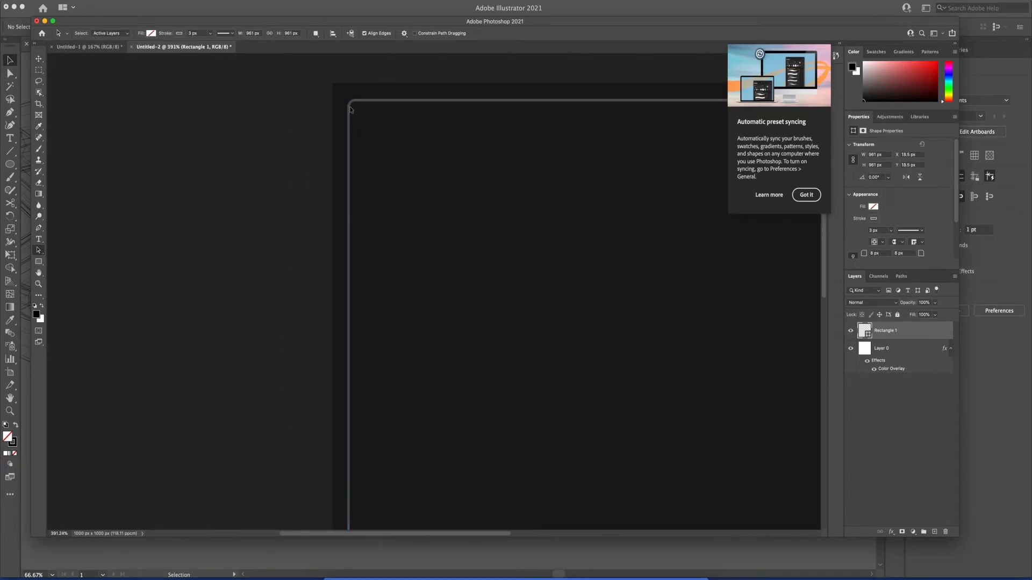
left_click_drag(353, 106, 358, 110)
scroll(294, 132, "down", 5)
scroll(462, 305, "up", 3)
Draw a rectangle about 340 × 250 px inside the border's upper-left corner
left_click(38, 261)
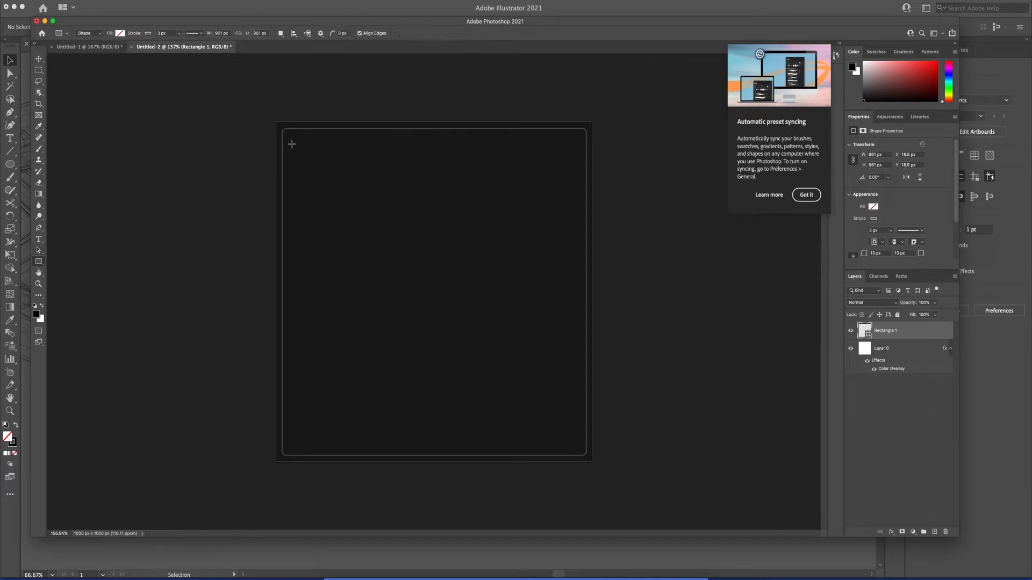
left_click_drag(291, 140, 556, 228)
key("v")
Duplicate the small rectangle to the border's right side and stretch the copy into a tall panel, about 154% wide and 359% high
key("super+t")
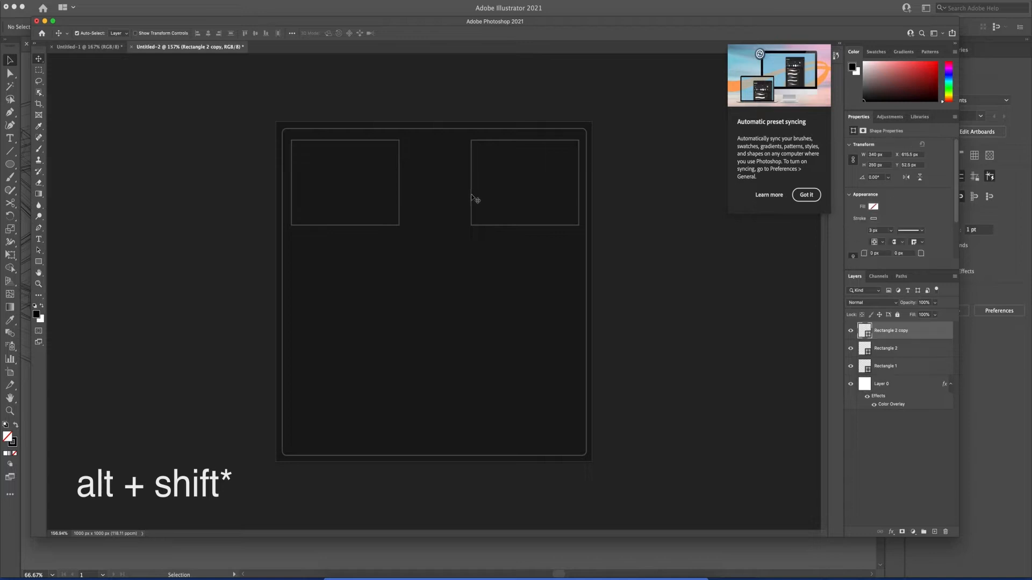
left_click_drag(472, 228, 413, 450)
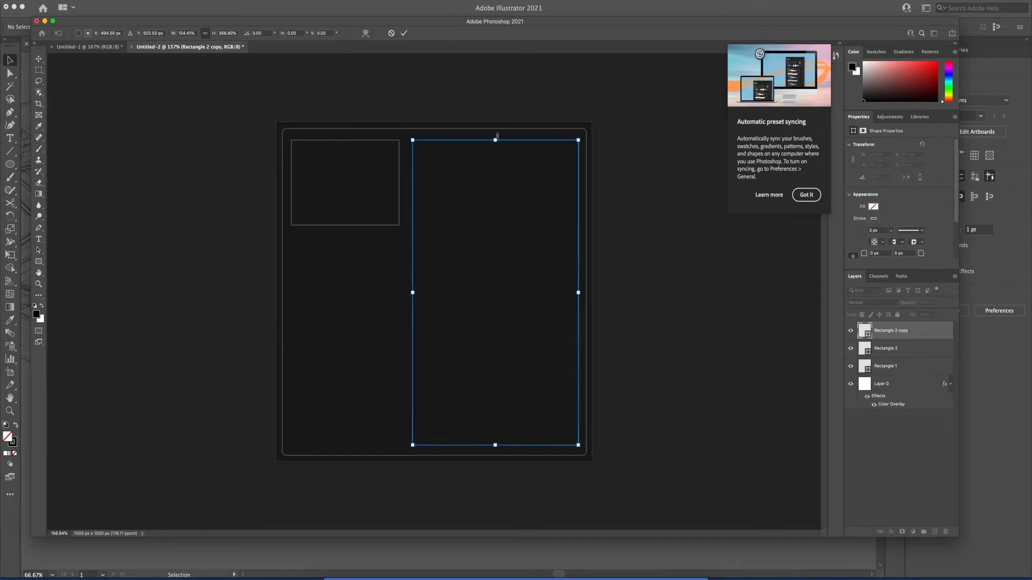
key("Return")
left_click(635, 151)
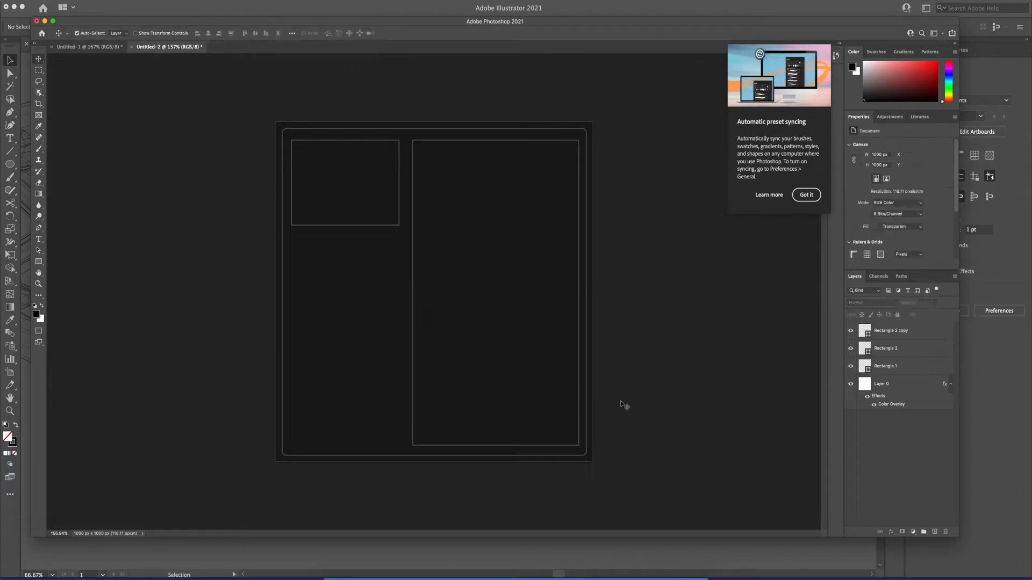
Switch to Firefox and bring up the Unsplash page with the photo of a hand holding silver chains
left_click(393, 579)
key("super+w")
left_click(572, 320)
left_click(421, 576)
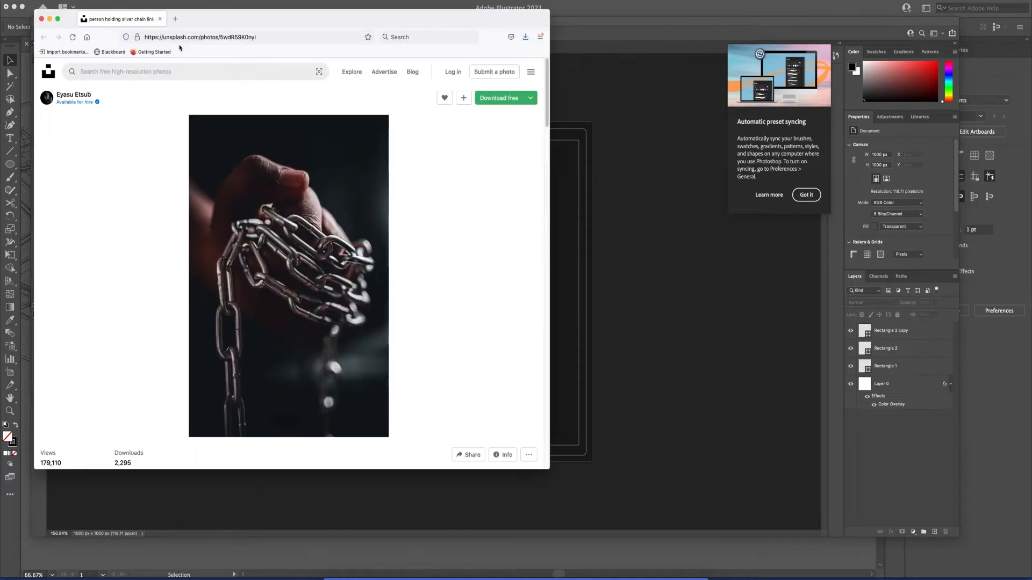
Examine the chain photo's web address and its licence terms on the Unsplash page
left_click(270, 38)
left_click(270, 37)
left_click(248, 18)
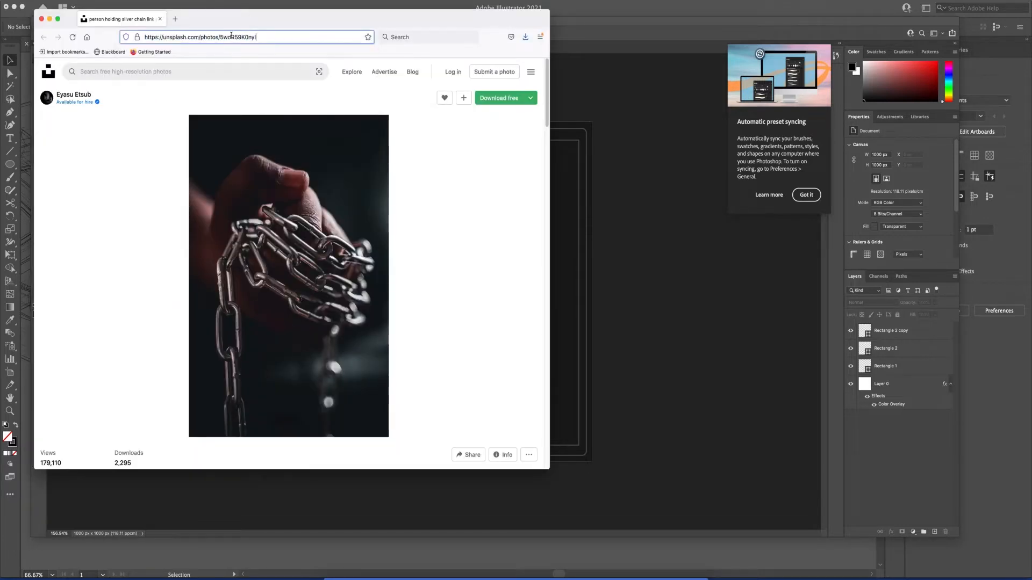
left_click(637, 163)
left_click(421, 572)
left_click_drag(256, 37, 138, 36)
left_click(263, 17)
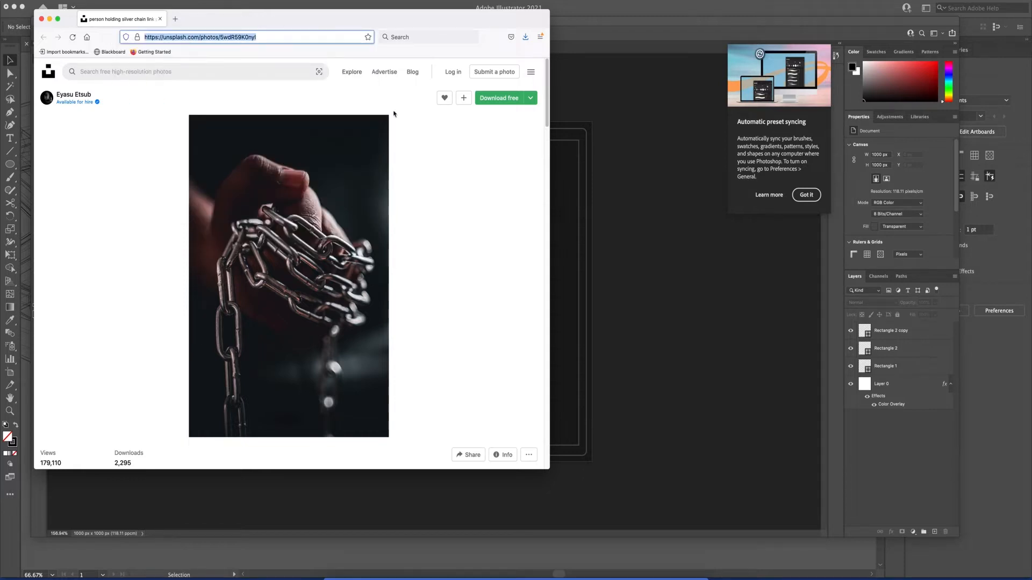
scroll(436, 159, "down", 3)
scroll(436, 158, "down", 3)
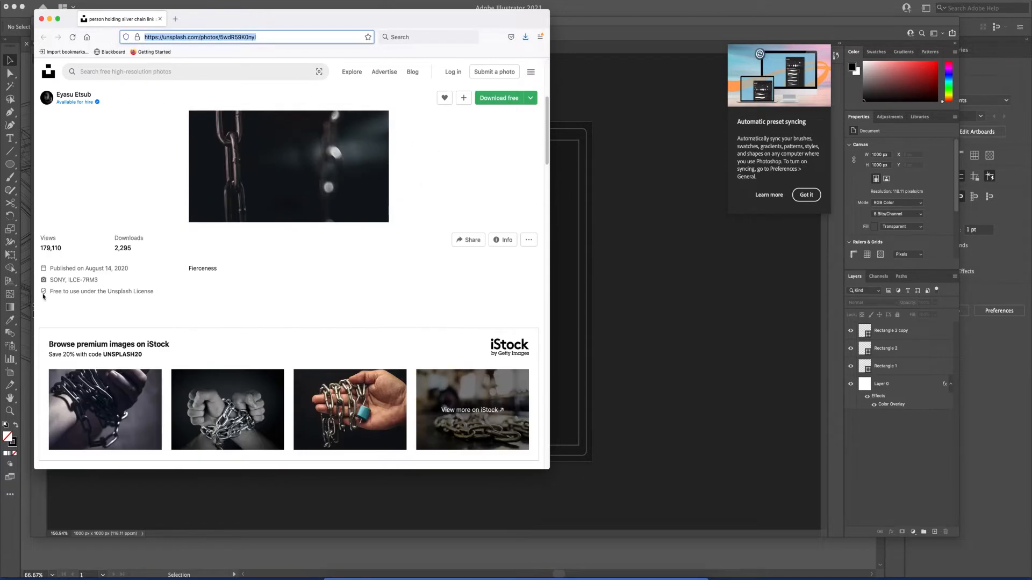
left_click_drag(58, 292, 285, 271)
Download the chain photo from Unsplash, open it in Preview, and close the preview window
scroll(288, 269, "up", 3)
left_click(531, 98)
left_click(507, 176)
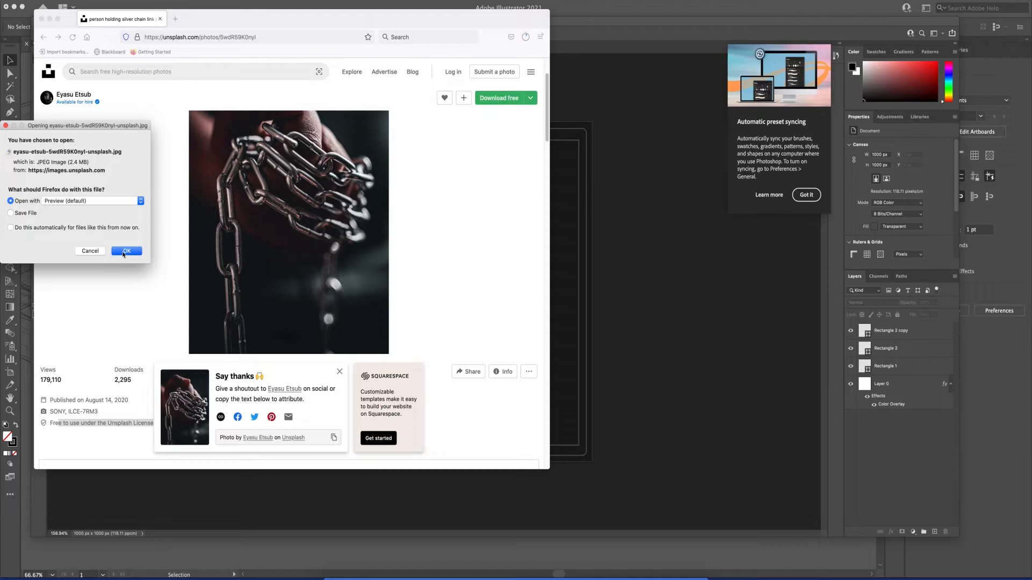
left_click(125, 251)
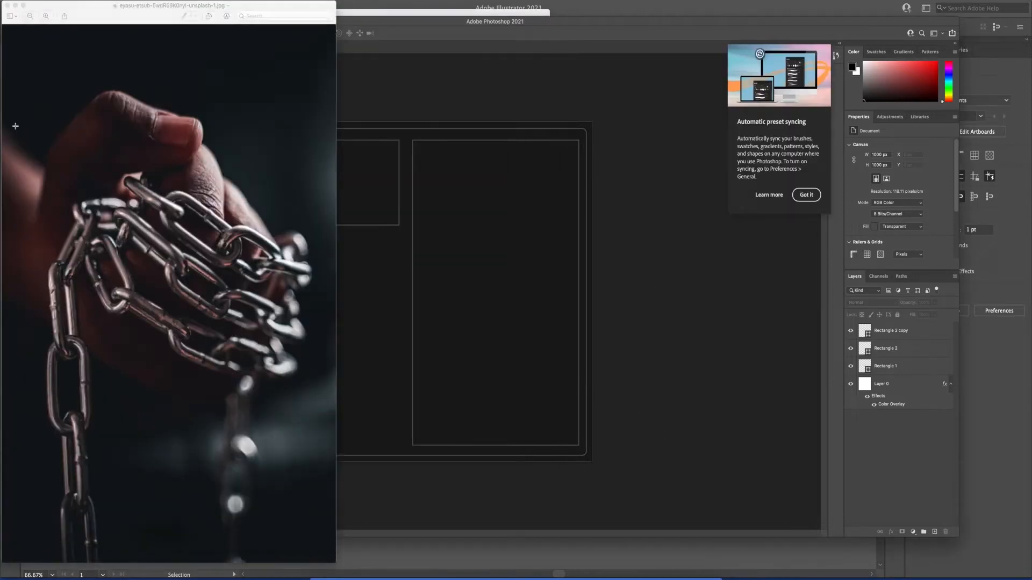
key("super+w")
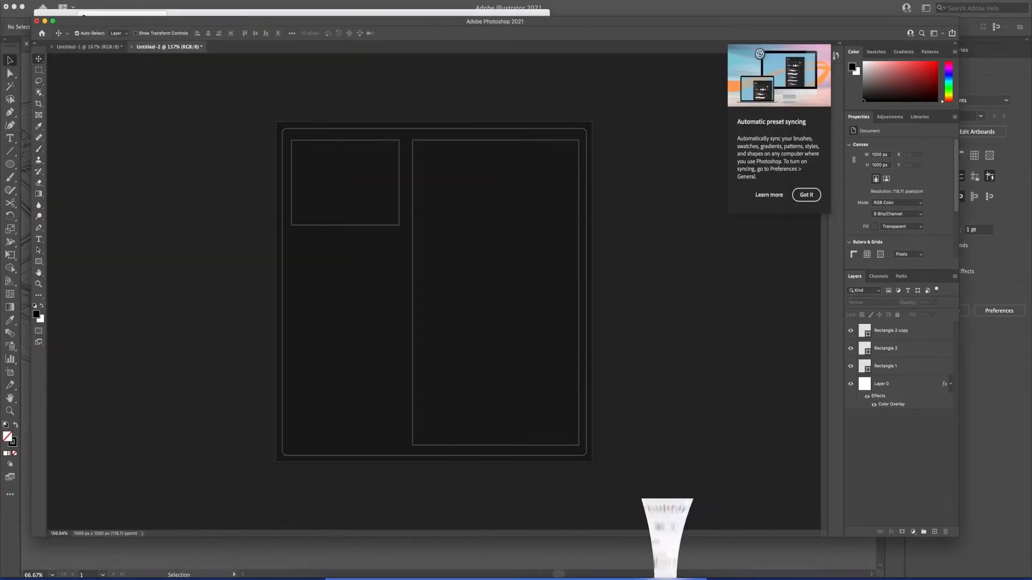
Switch to Photoshop and place the downloaded chain photo from the Downloads folder into the Untitled-2 document
left_click(681, 563)
left_click(454, 70)
left_click(611, 424)
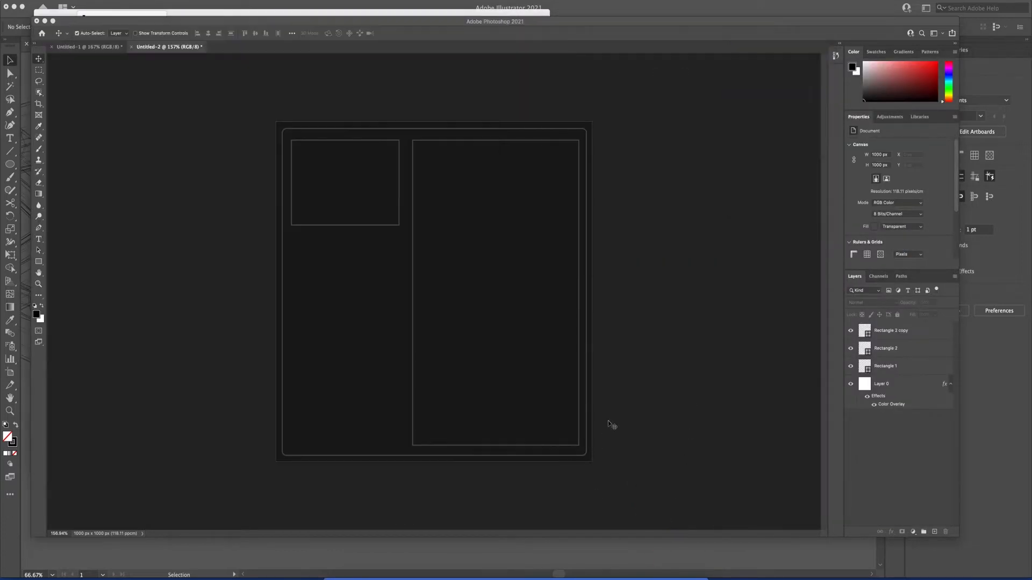
left_click(611, 578)
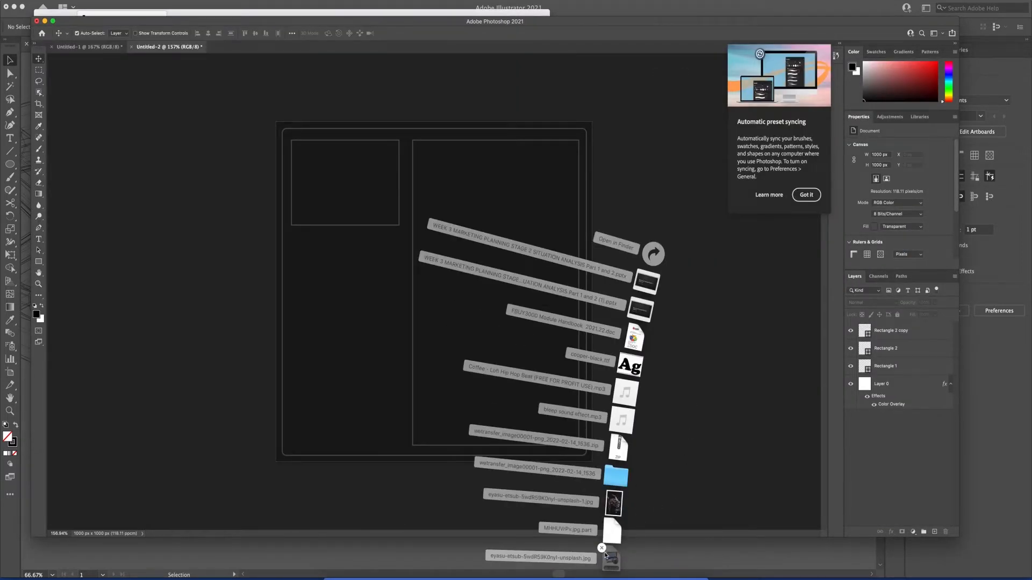
left_click(604, 552)
left_click(612, 578)
left_click_drag(612, 558, 502, 319)
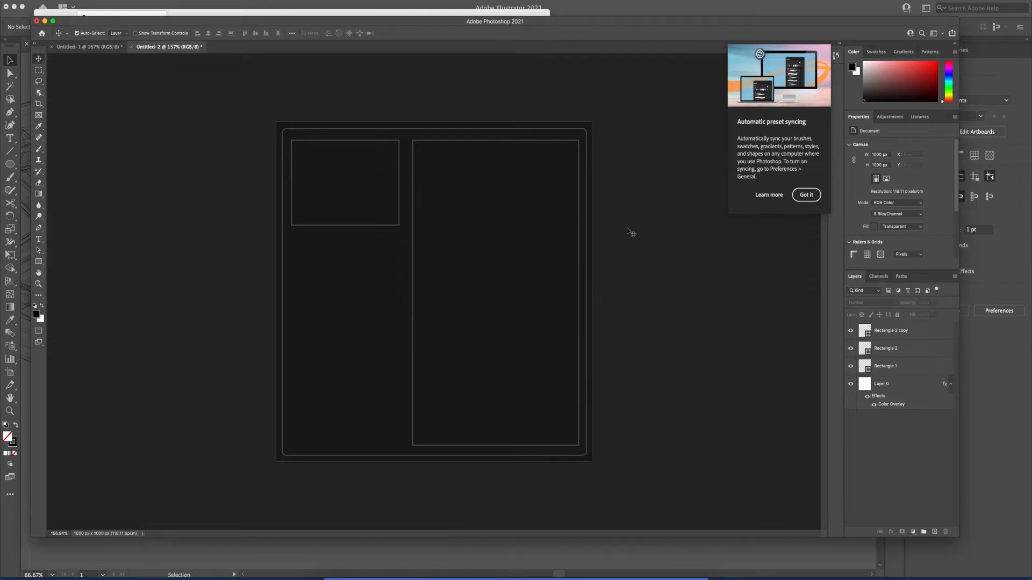
Scale and position the placed chain photo to cover the full height and width of the tall right-hand panel
left_click_drag(471, 184, 508, 204)
left_click_drag(368, 479, 404, 457)
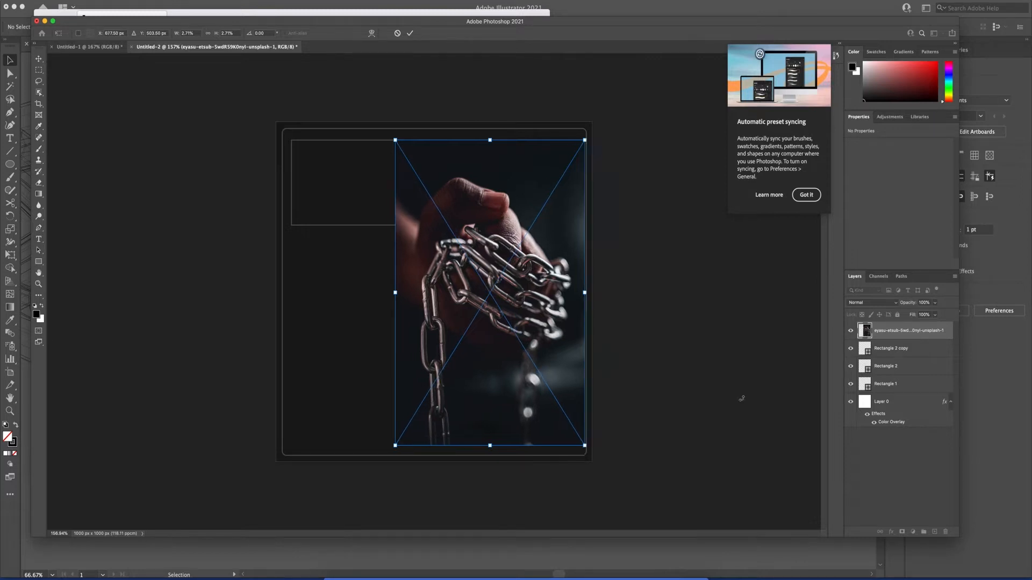
key("Return")
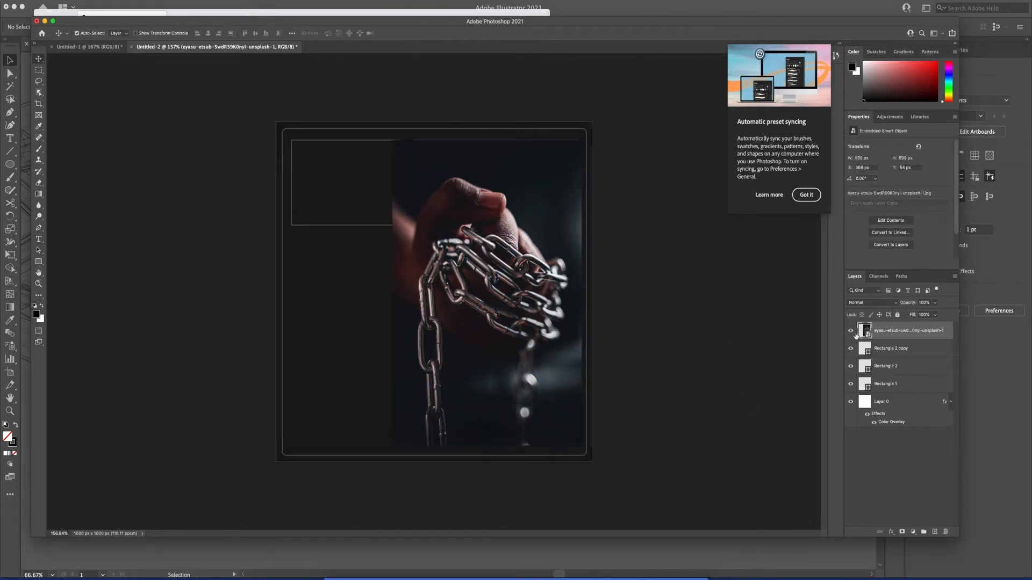
Hide the chain photo layer to expose the rectangles beneath it
left_click(850, 331)
left_click(581, 304)
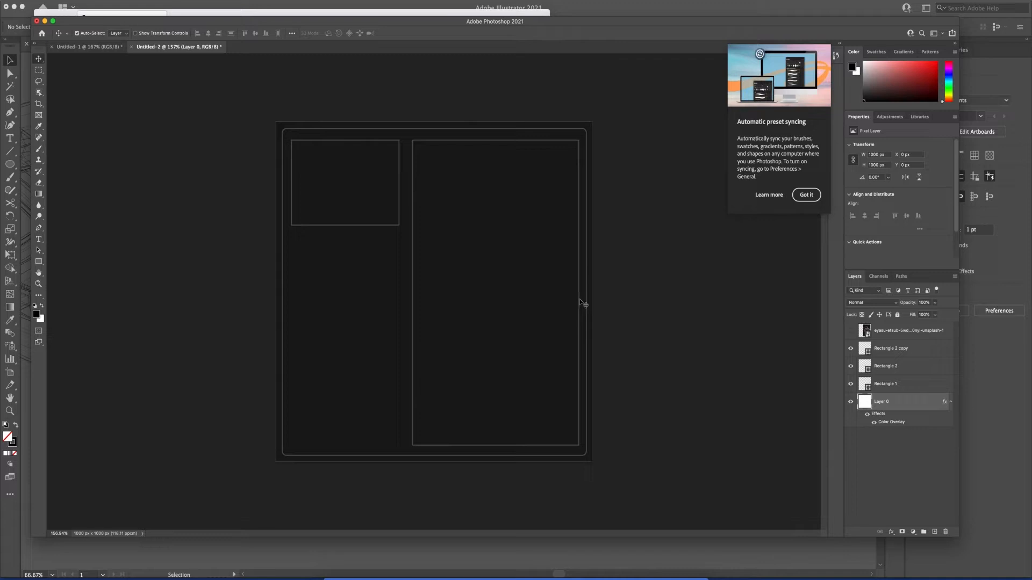
left_click_drag(582, 304, 583, 307)
left_click(692, 329)
key("z")
key("v")
Shift the tall right-hand rectangle 10 px to the right and widen it slightly on its left side
left_click(414, 318)
left_click(414, 319)
key("ctrl+t")
left_click_drag(412, 294, 420, 293)
key("ctrl+z")
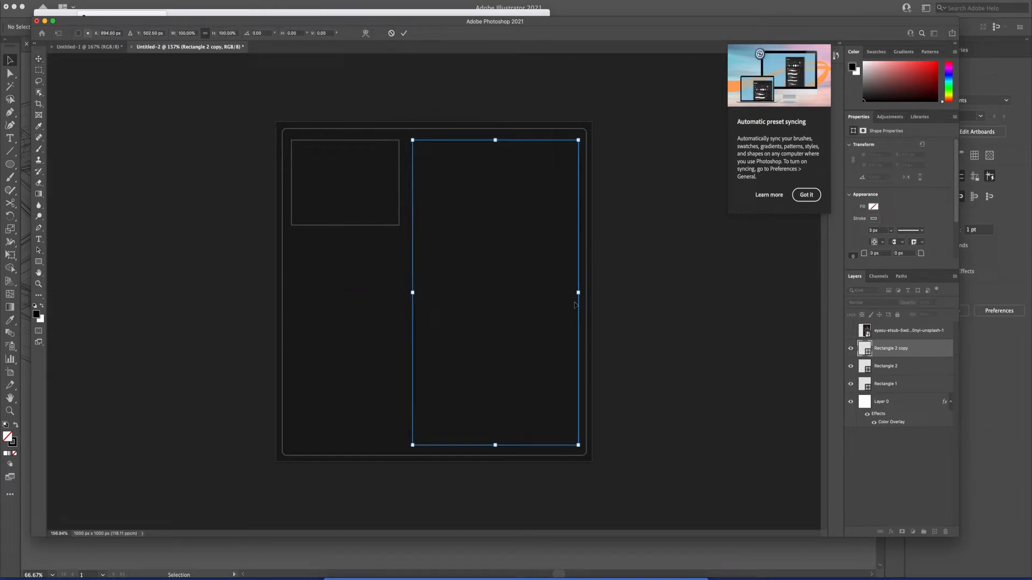
key("shift+Right")
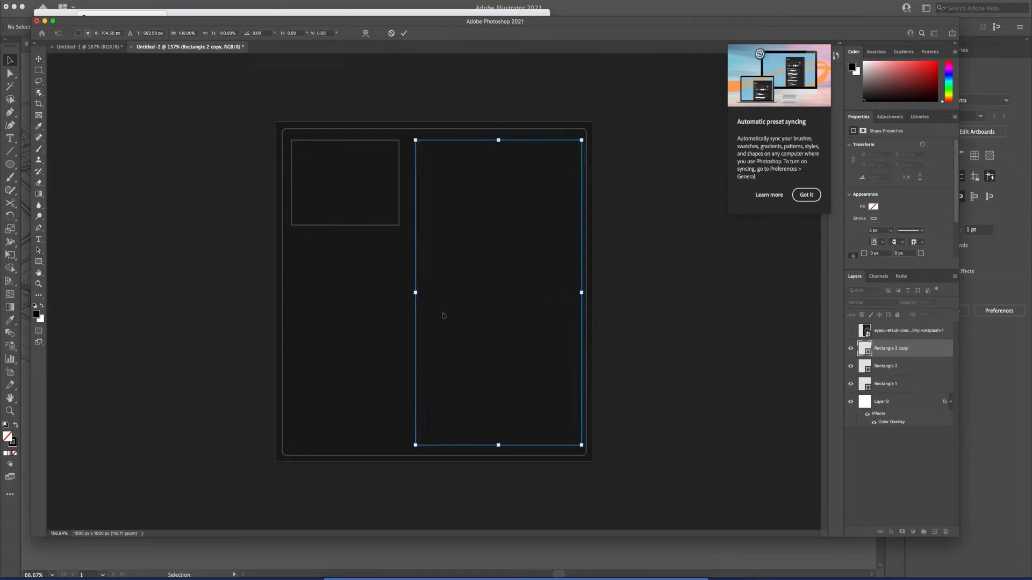
left_click_drag(415, 293, 409, 293)
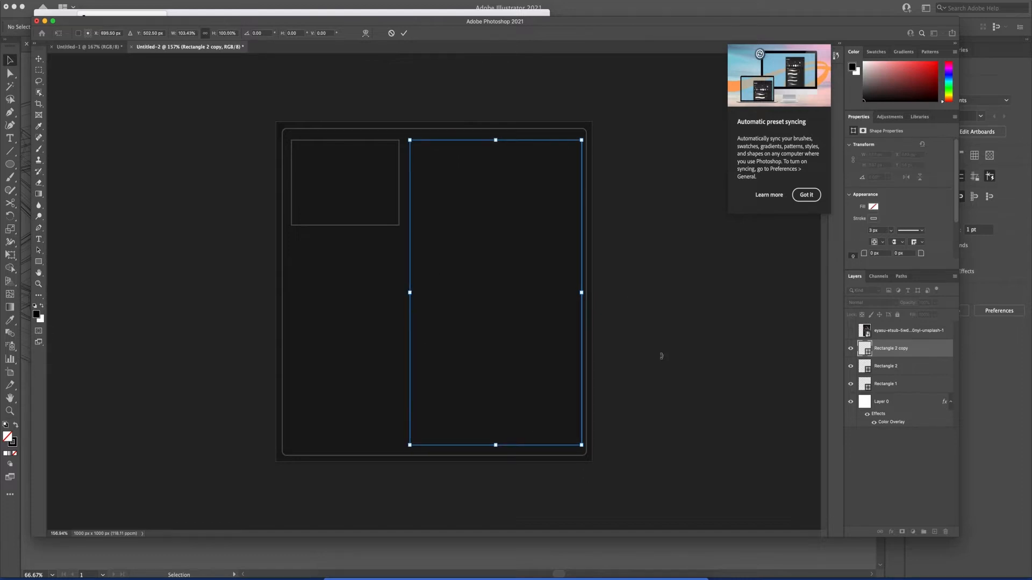
Resize the chain photo to match the tall panel's edges and move its layer beneath the Rectangle 2 copy border
left_click(851, 331)
left_click(903, 331)
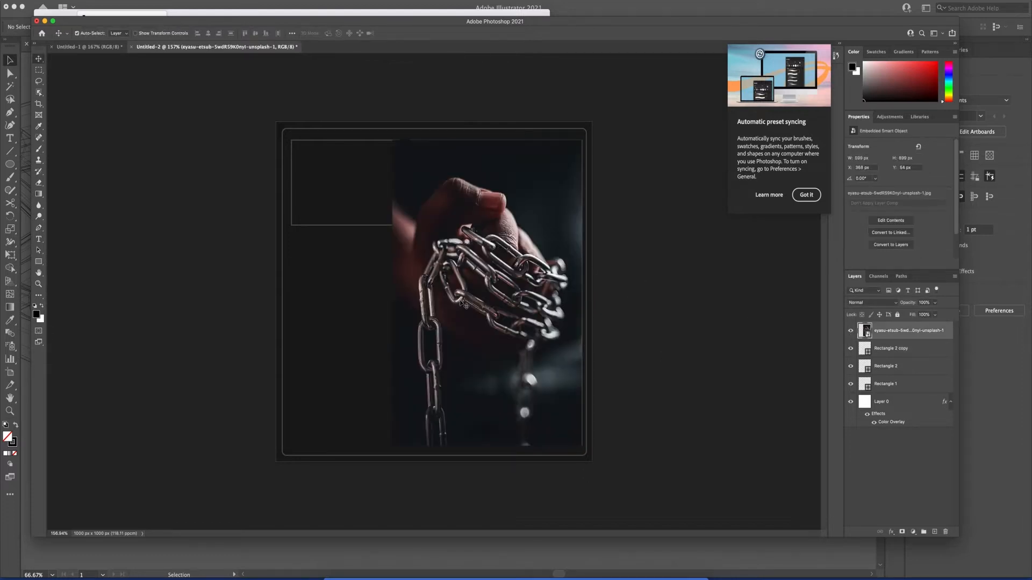
key("super+t")
left_click_drag(392, 293, 409, 292)
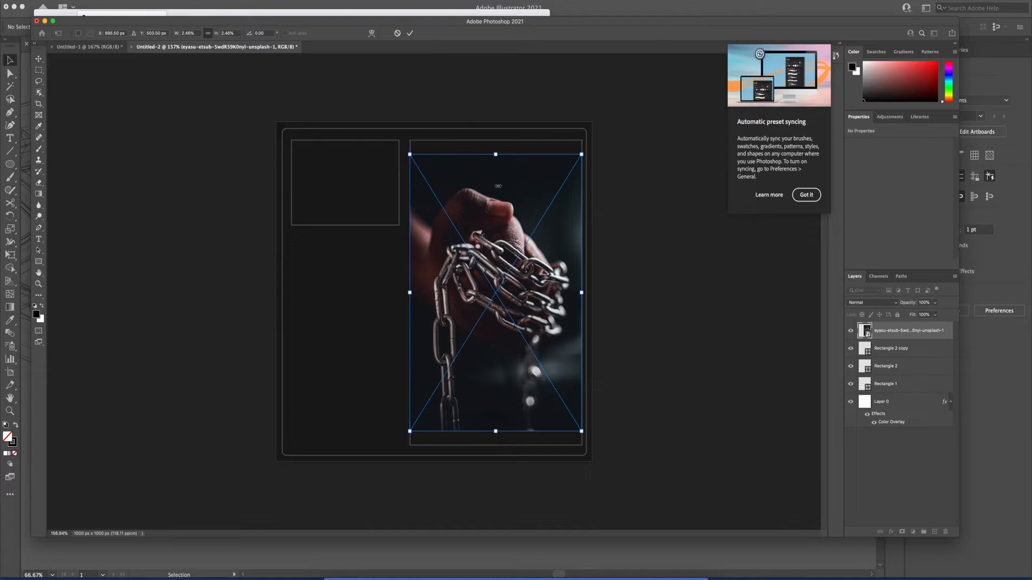
left_click_drag(496, 155, 496, 140)
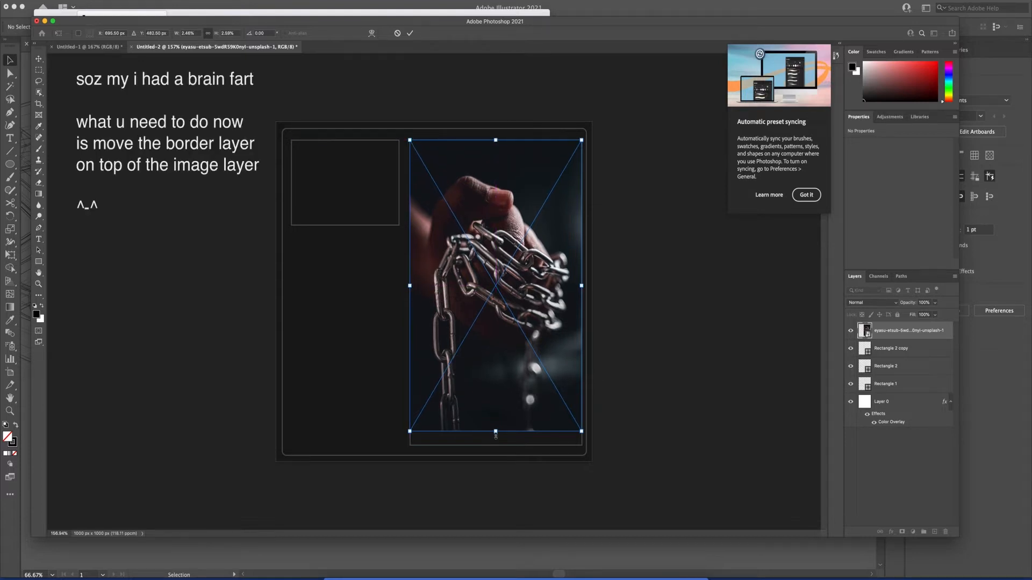
left_click_drag(496, 431, 495, 445)
key("Return")
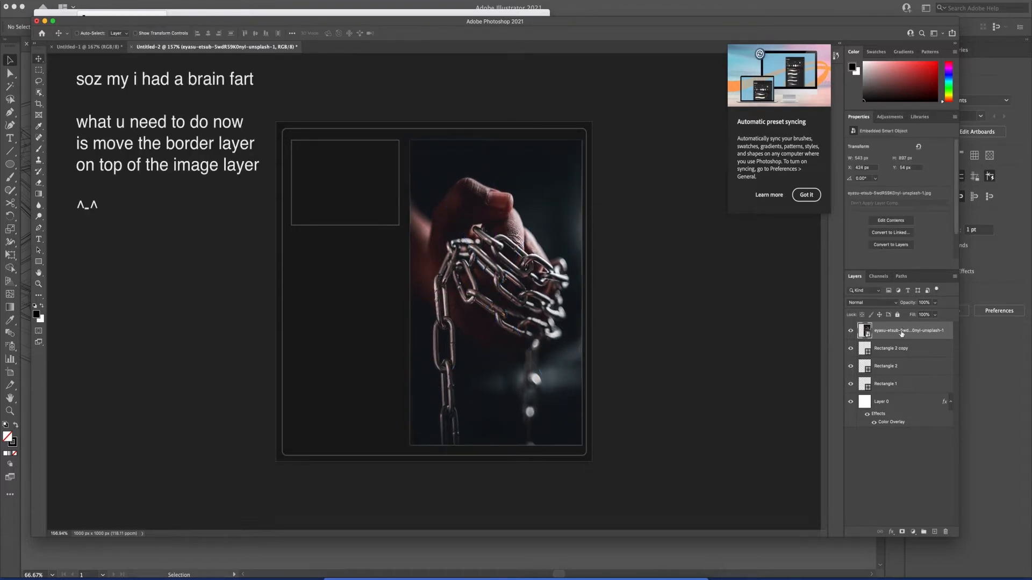
key("super+bracketleft")
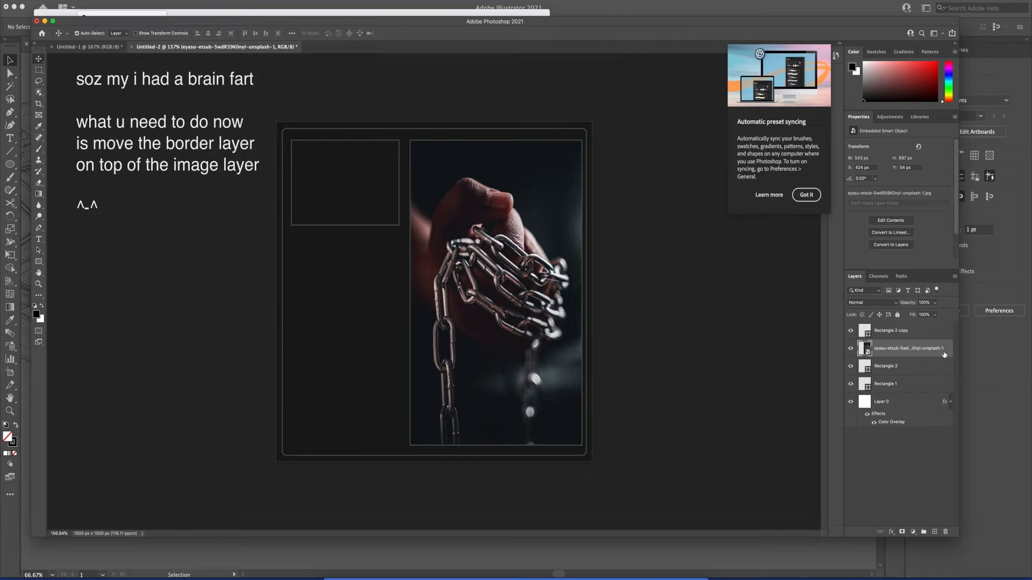
Apply a Threshold adjustment to the chain photo, leaving only the brightest highlights white
left_click(189, 1)
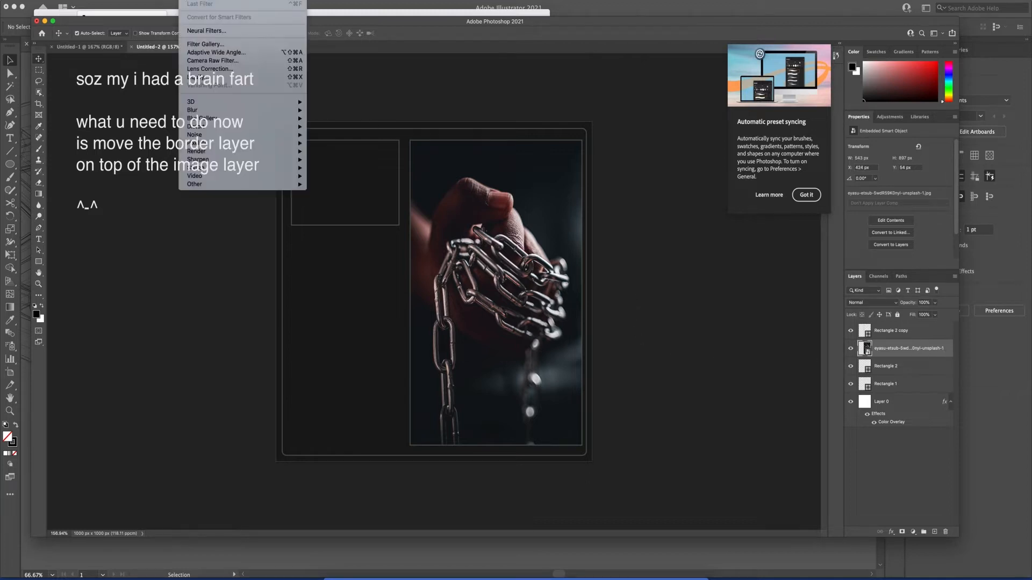
mouse_move(165, 2)
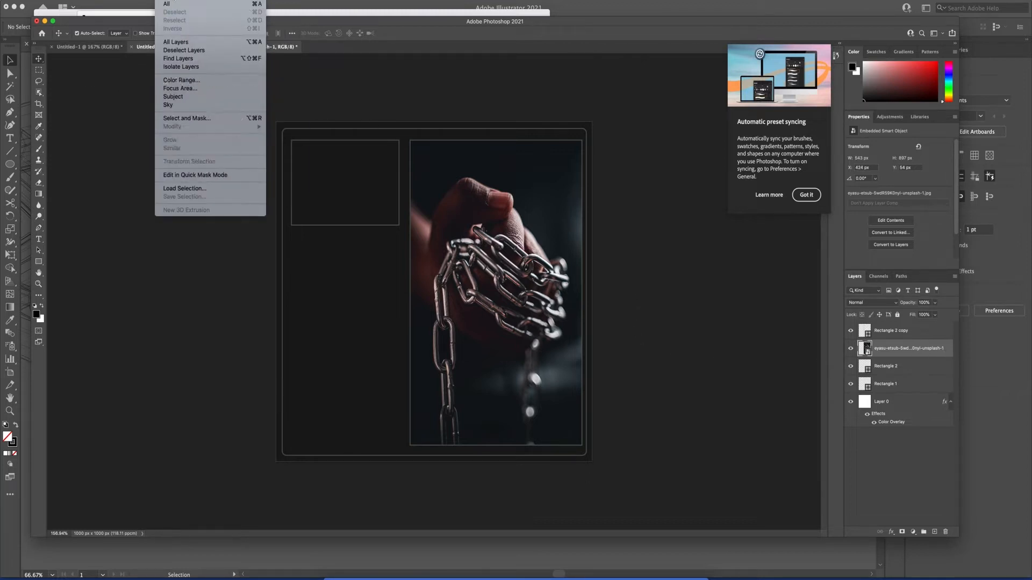
mouse_move(230, 161)
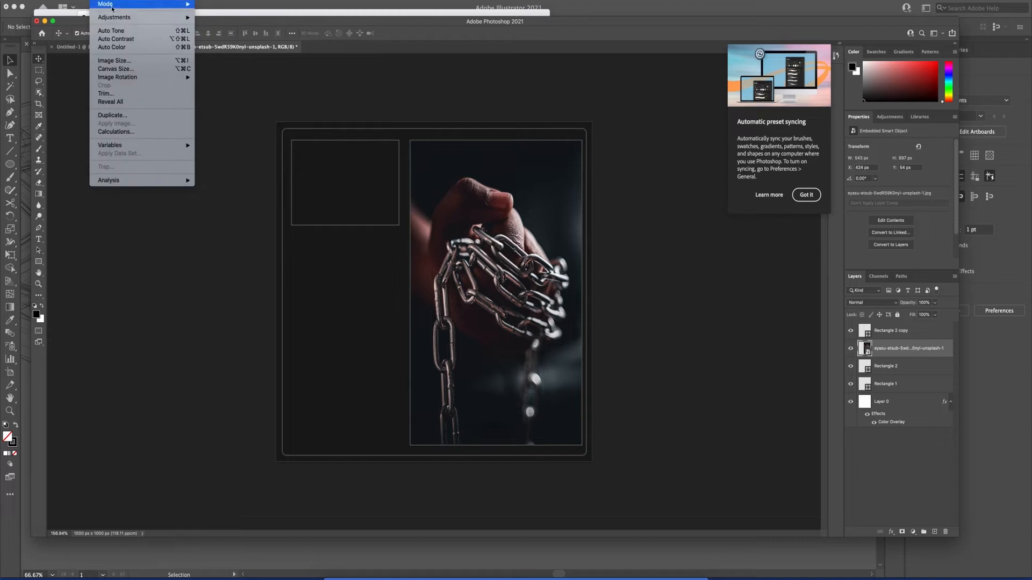
mouse_move(108, 2)
left_click(221, 135)
left_click_drag(514, 150, 222, 150)
mouse_move(214, 220)
left_mouse_down()
mouse_move(248, 219)
mouse_move(158, 225)
mouse_move(256, 216)
mouse_move(169, 219)
mouse_move(234, 218)
mouse_move(223, 218)
left_mouse_up()
left_click(279, 164)
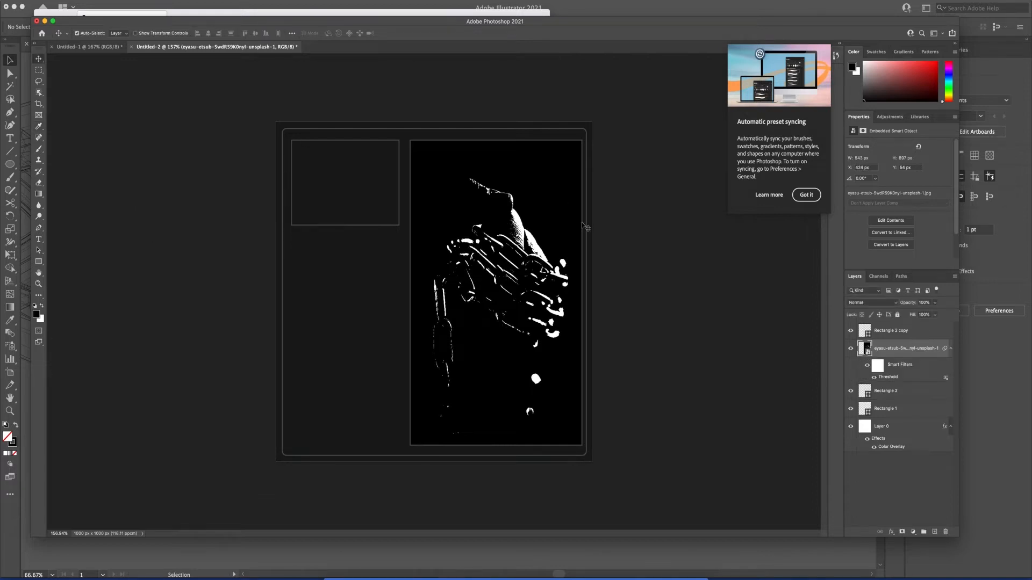
Duplicate the chain photo layer and set the upper copy's Threshold level to 61
left_click_drag(904, 350, 882, 392)
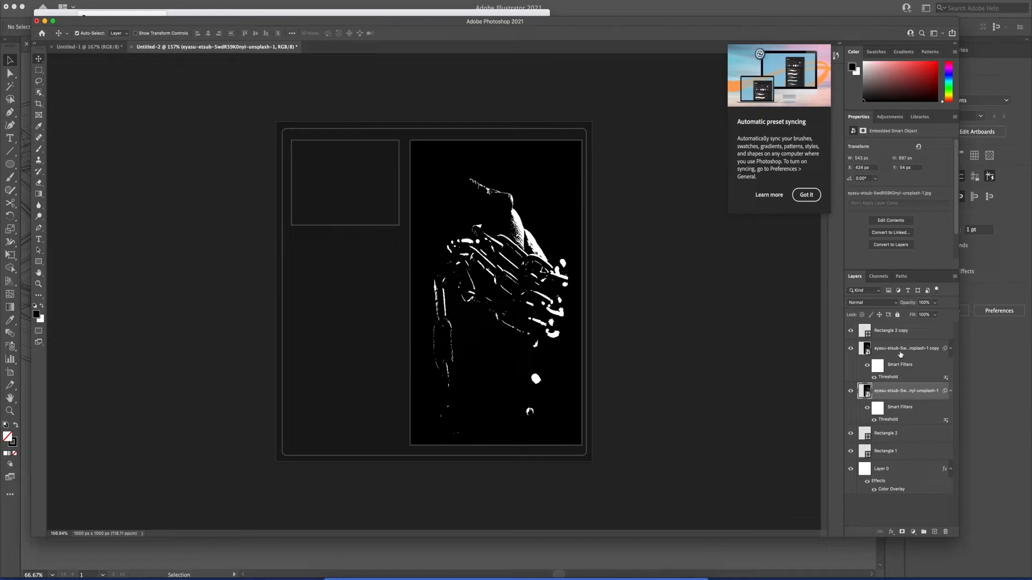
double_click(891, 377)
left_click_drag(206, 221, 179, 221)
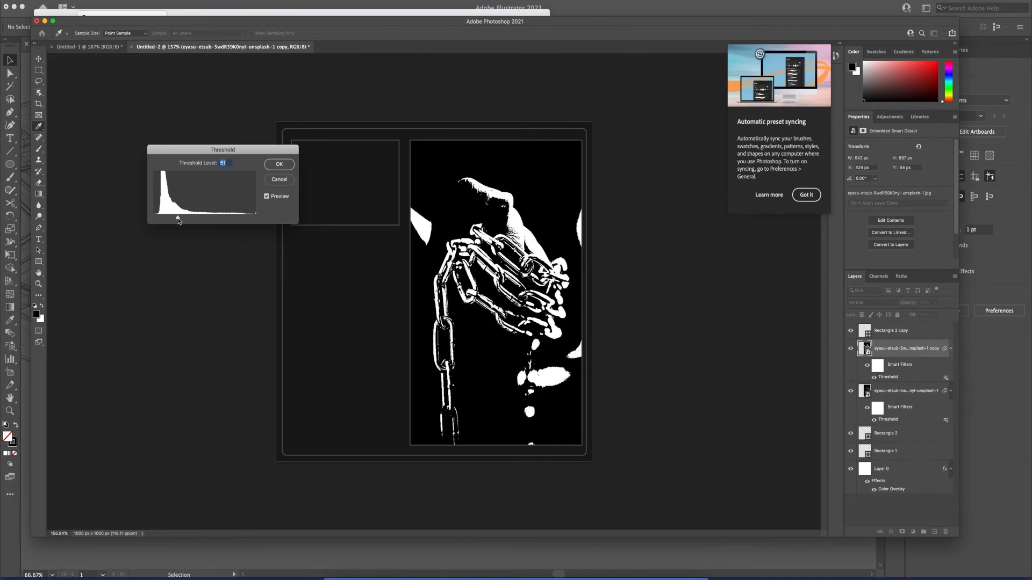
left_click(279, 164)
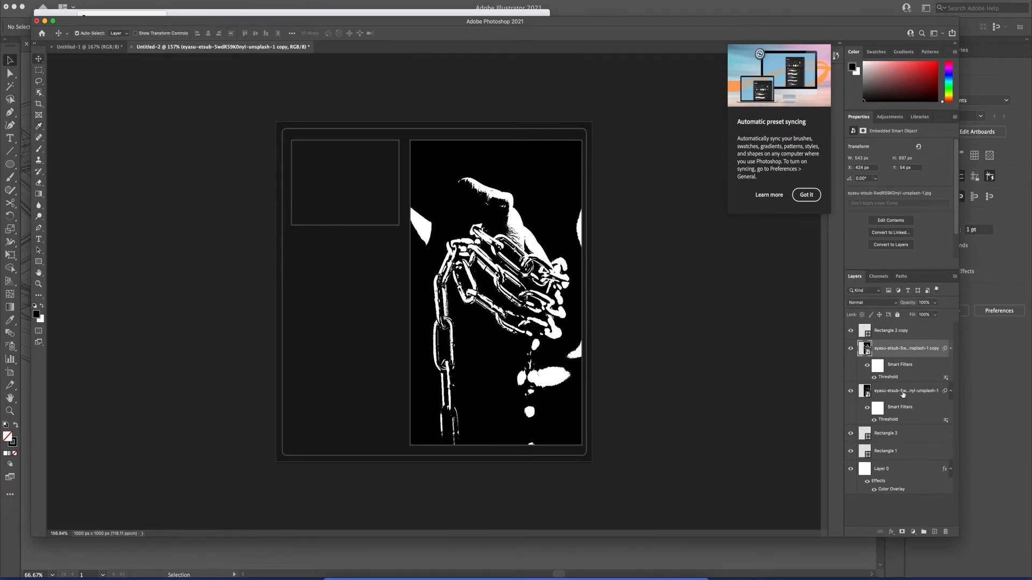
Duplicate the lower chain photo layer and switch off the Threshold smart filter on the original beneath it
left_click(806, 386)
left_click(908, 392)
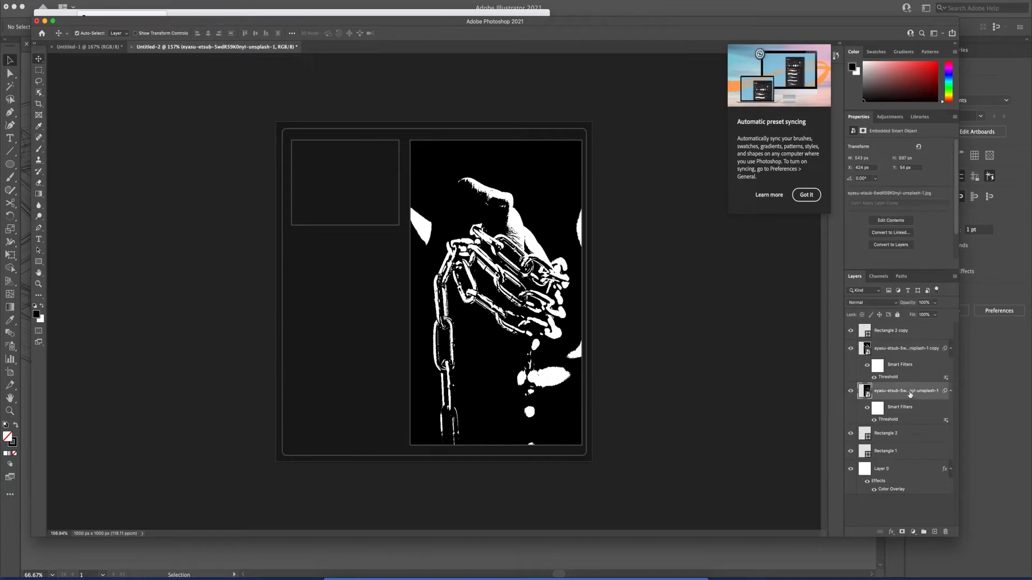
key("super+j")
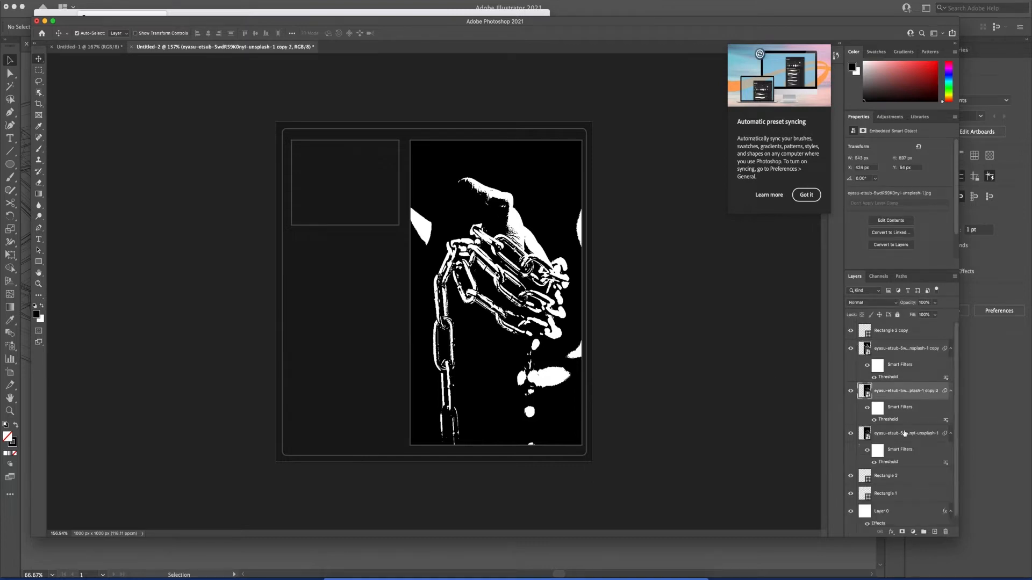
left_click(905, 433)
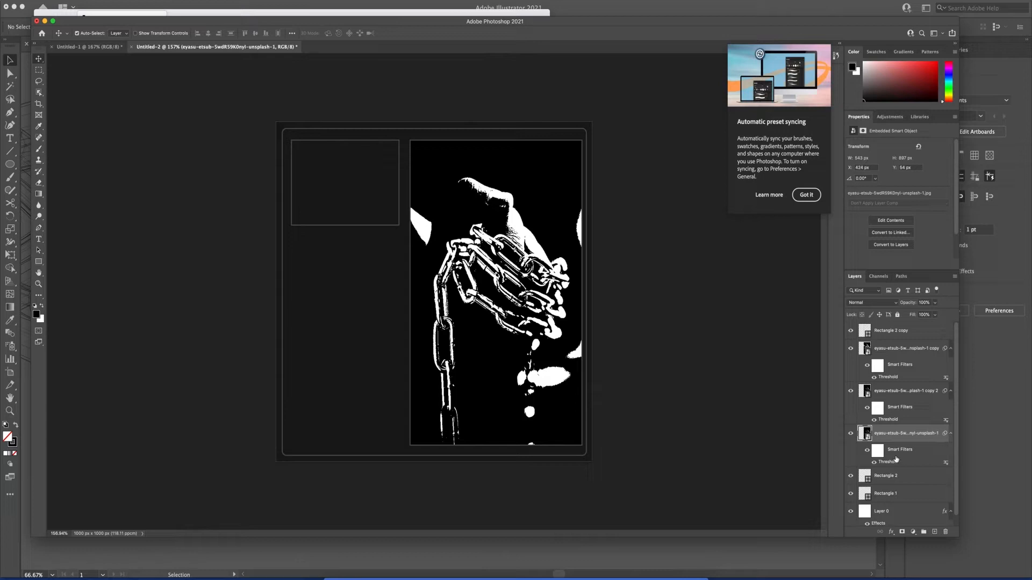
key("BackSpace")
key("super+z")
left_click(880, 454)
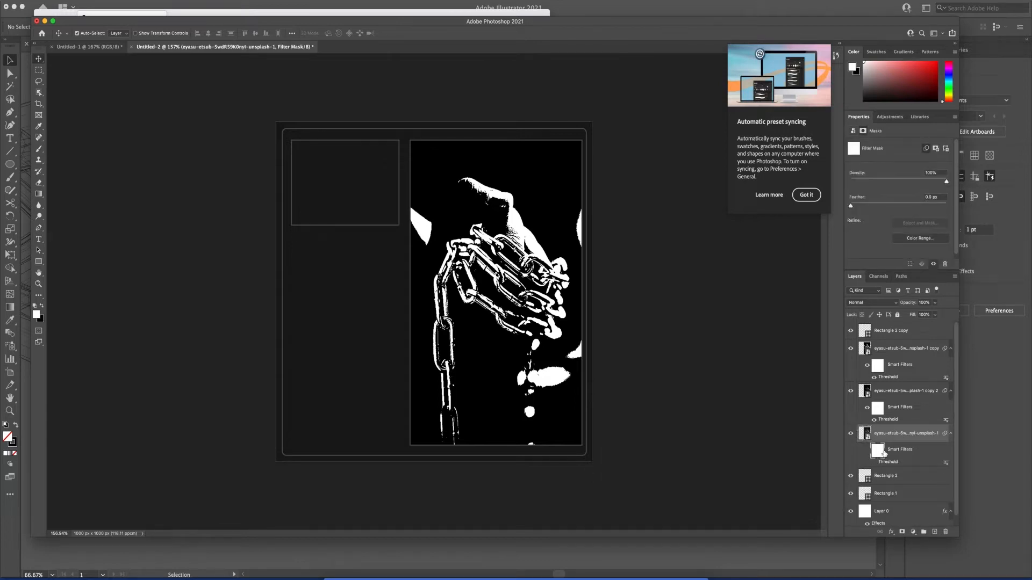
key("BackSpace")
key("super+z")
Add a Color Overlay in the panel border's grey-green (#4e5551) to the bottom chain photo layer
double_click(887, 434)
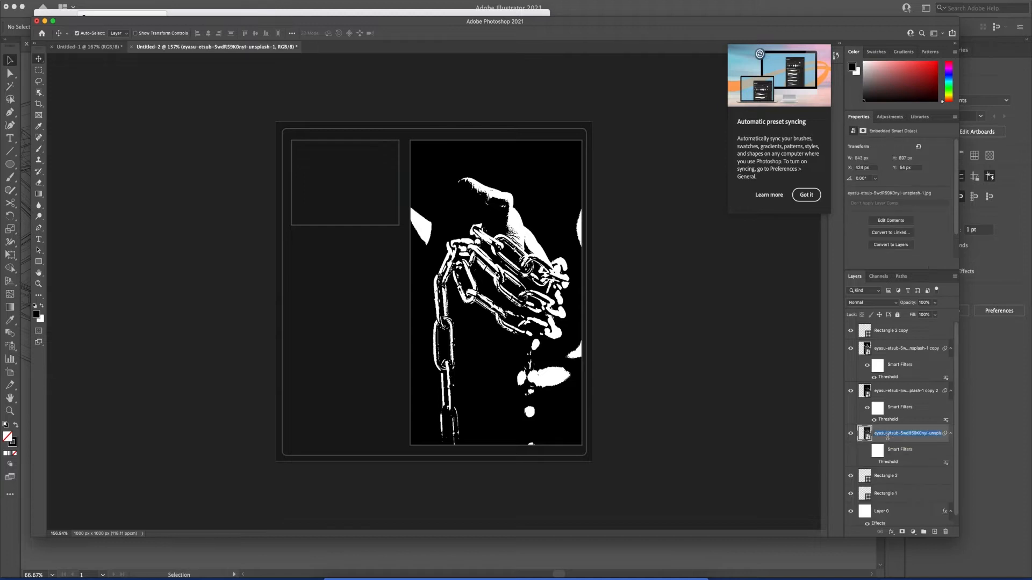
double_click(892, 443)
left_click(384, 301)
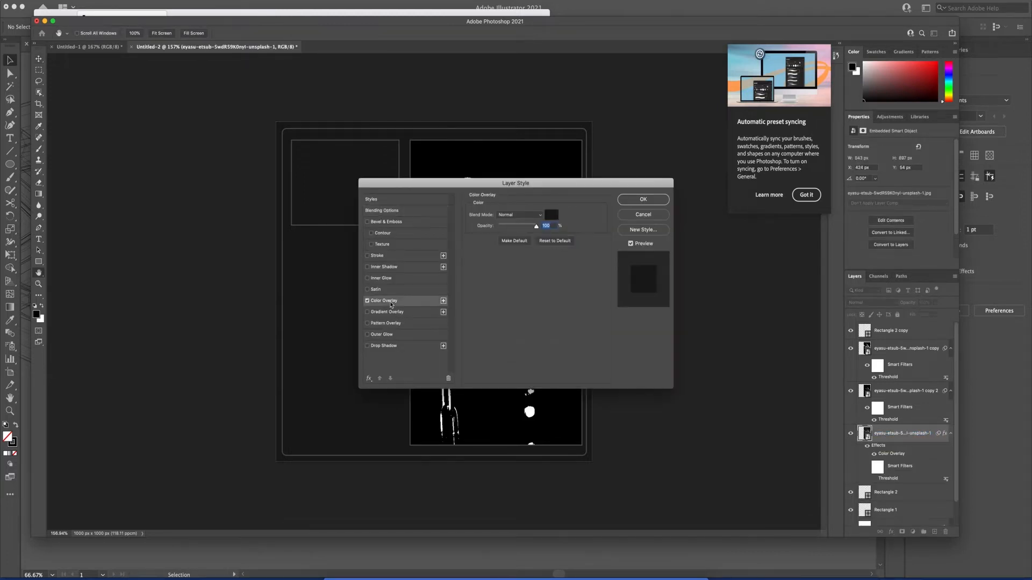
left_click(547, 222)
left_click(299, 228)
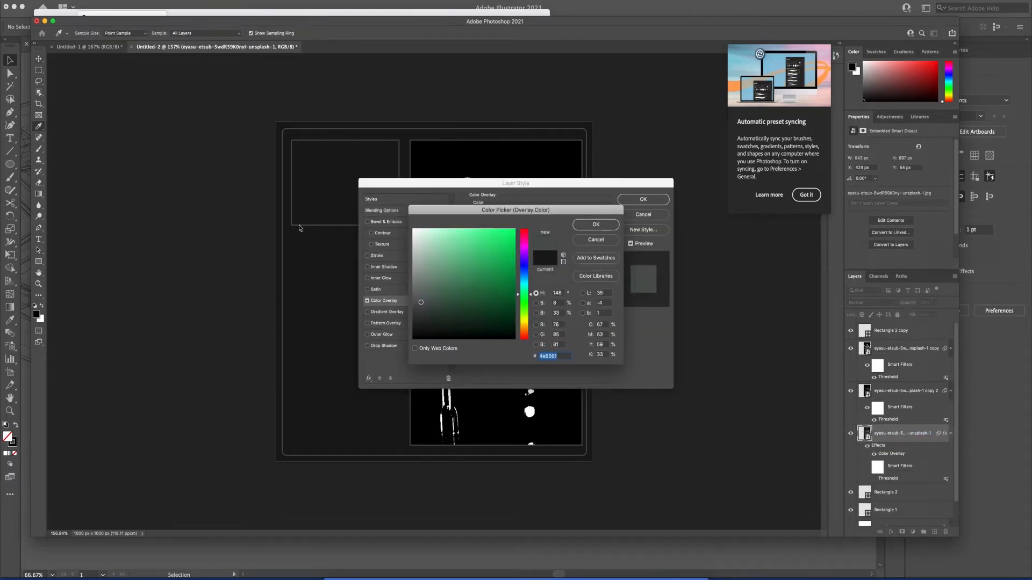
left_click(595, 225)
left_click(643, 200)
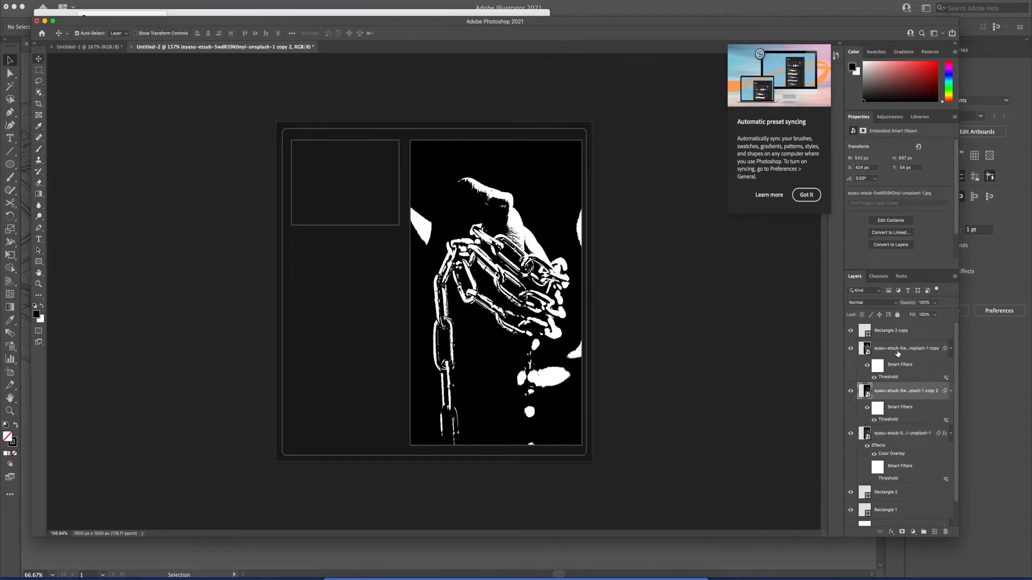
Set the blend mode of both threshold copies of the chain photo to Multiply
left_click(872, 304)
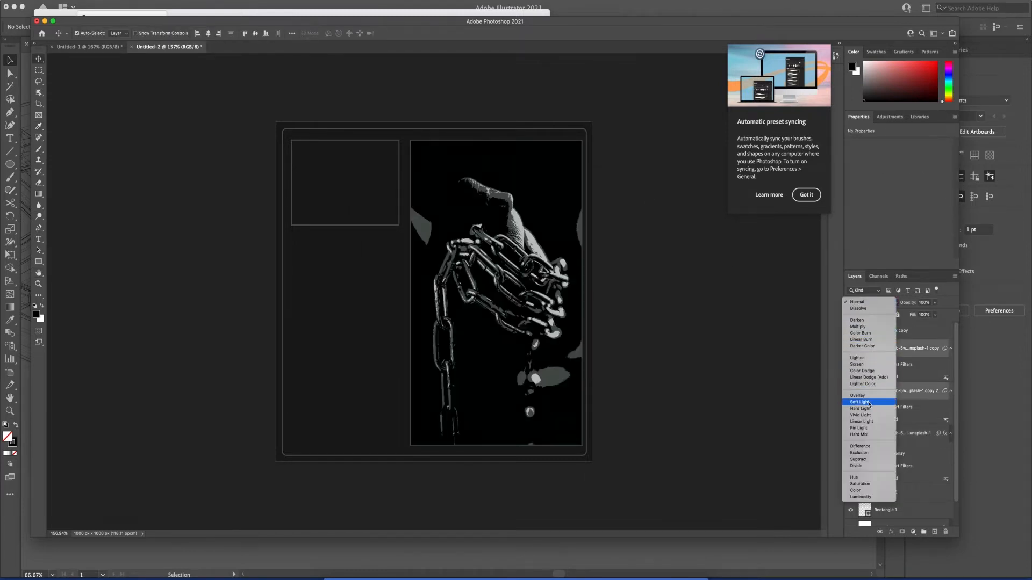
left_click(858, 327)
Move the highlights-only chain layer (copy 2) above the other threshold copy and rasterize it
left_click(914, 349)
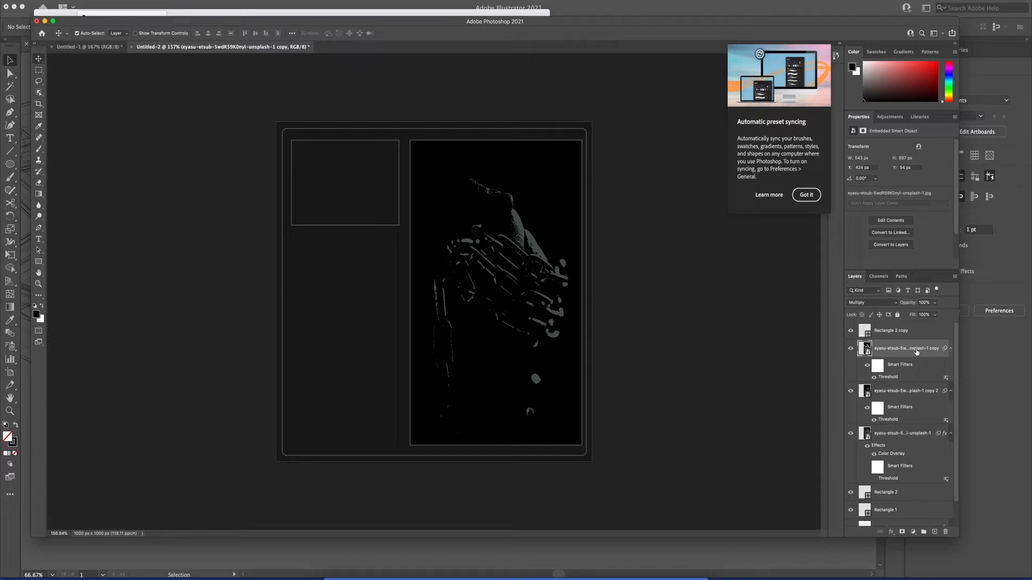
key("alt+bracketleft")
key("ctrl+bracketright")
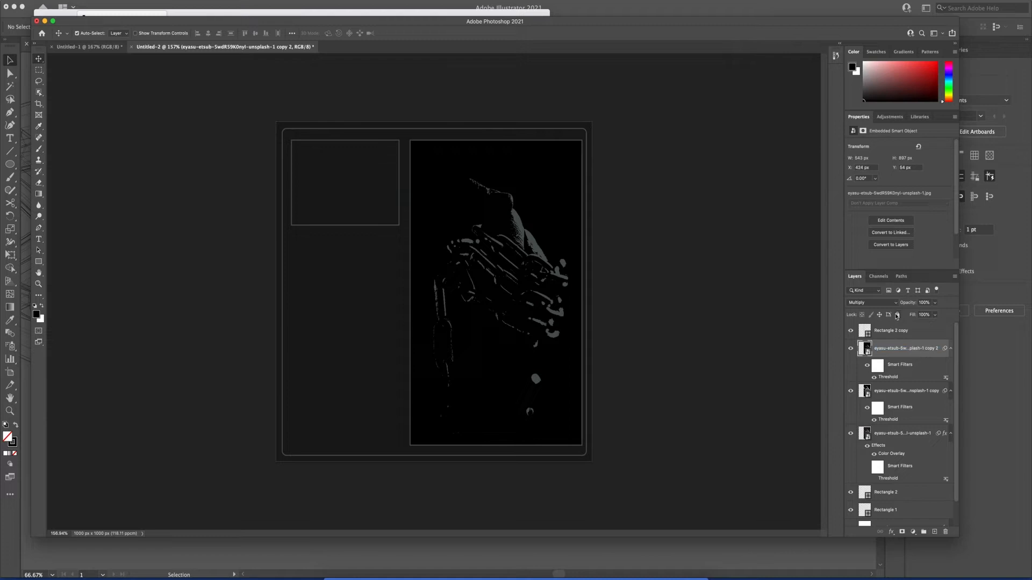
right_click(916, 354)
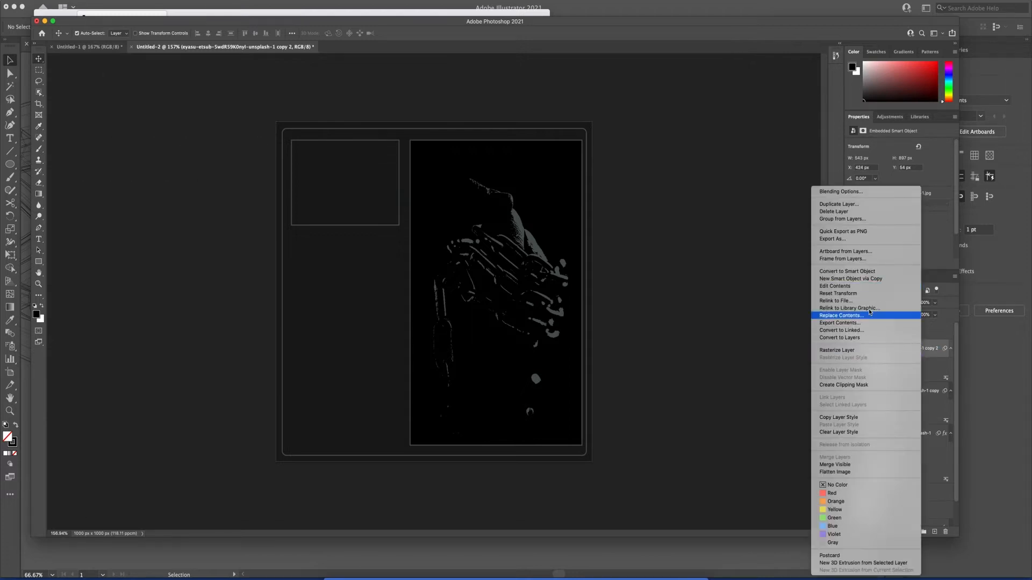
left_click(854, 350)
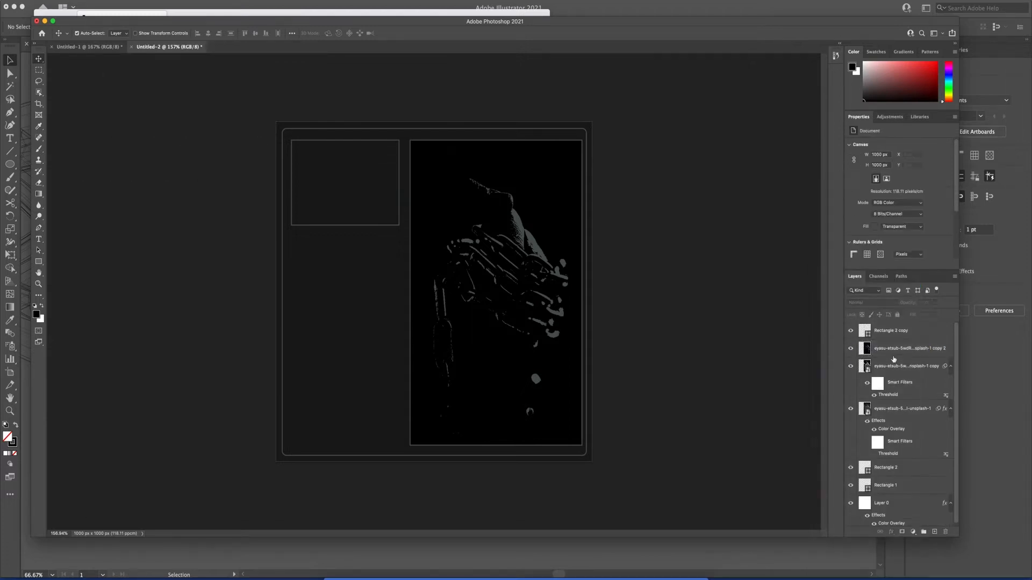
Compare the tall panel with the two threshold layers shown and hidden to judge what each contributes
left_click(851, 348)
left_click(851, 350)
left_click(851, 350)
left_click(852, 349)
left_click(851, 350)
left_click(852, 367)
left_click(852, 367)
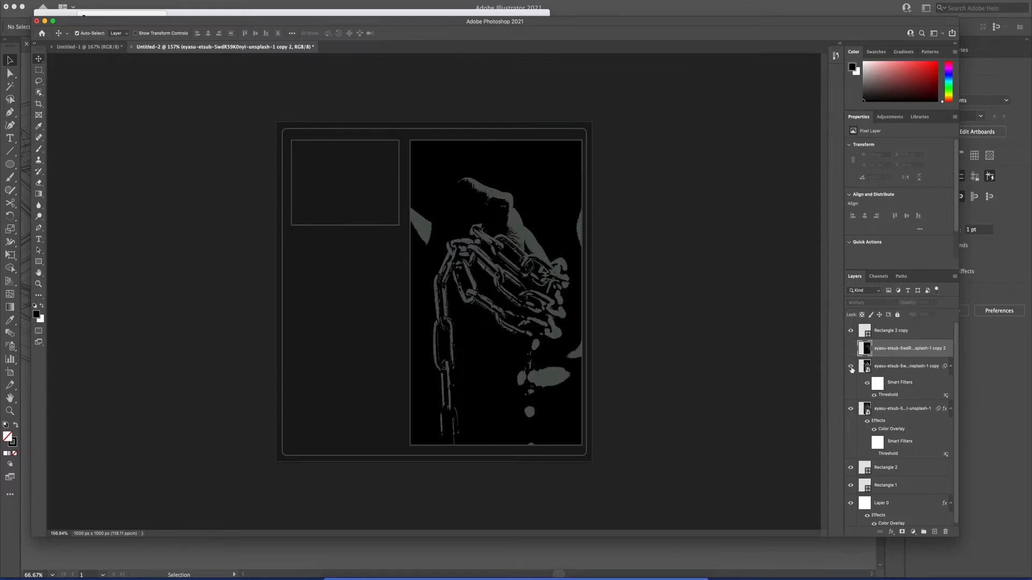
left_click(852, 349)
left_click(852, 350)
left_click(852, 350)
left_click(852, 349)
left_click(851, 351)
Try Vivid Light on the rasterized highlights layer and settle on Difference as its blend mode
left_click(862, 302)
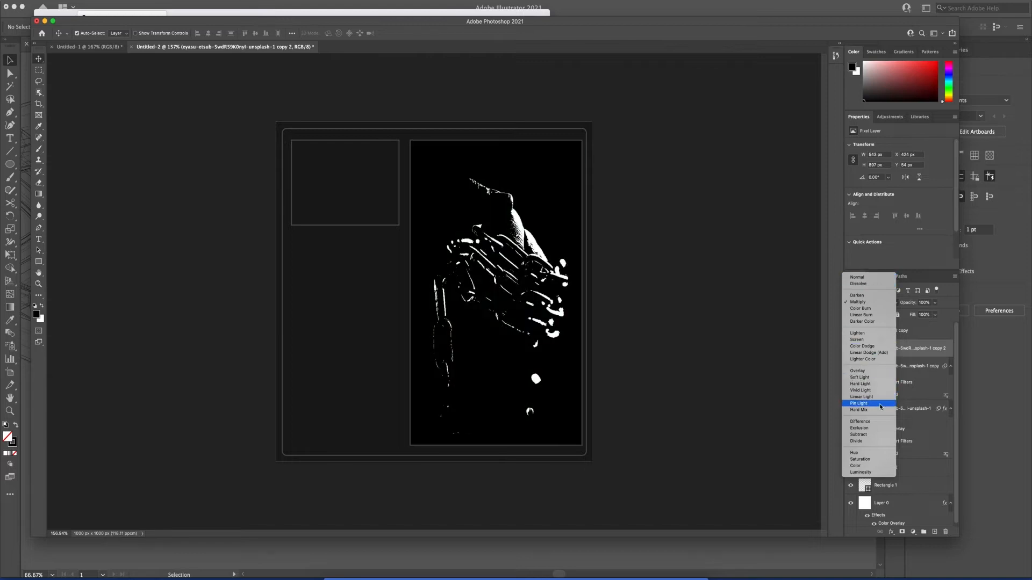
left_click(862, 391)
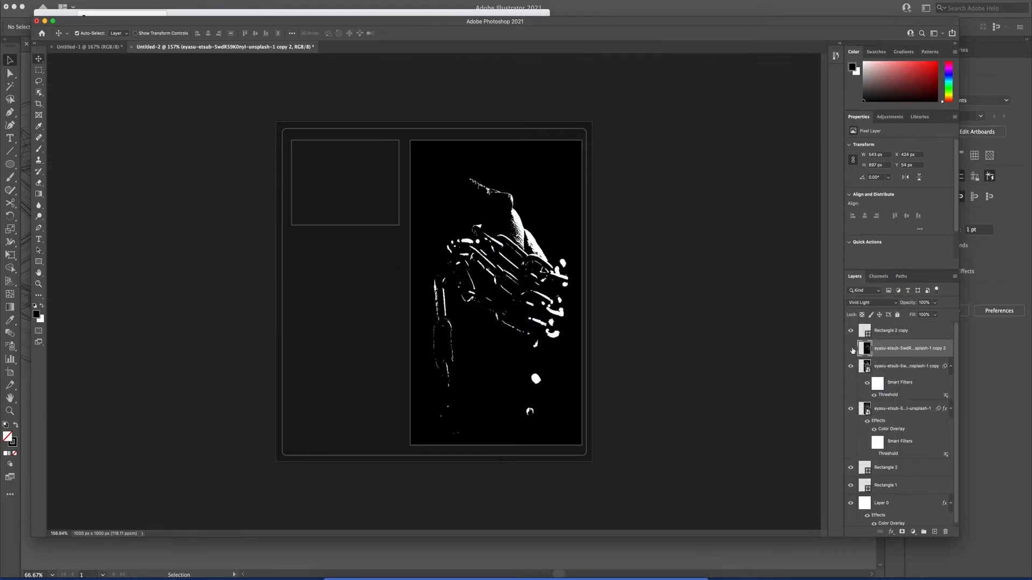
left_click(876, 307)
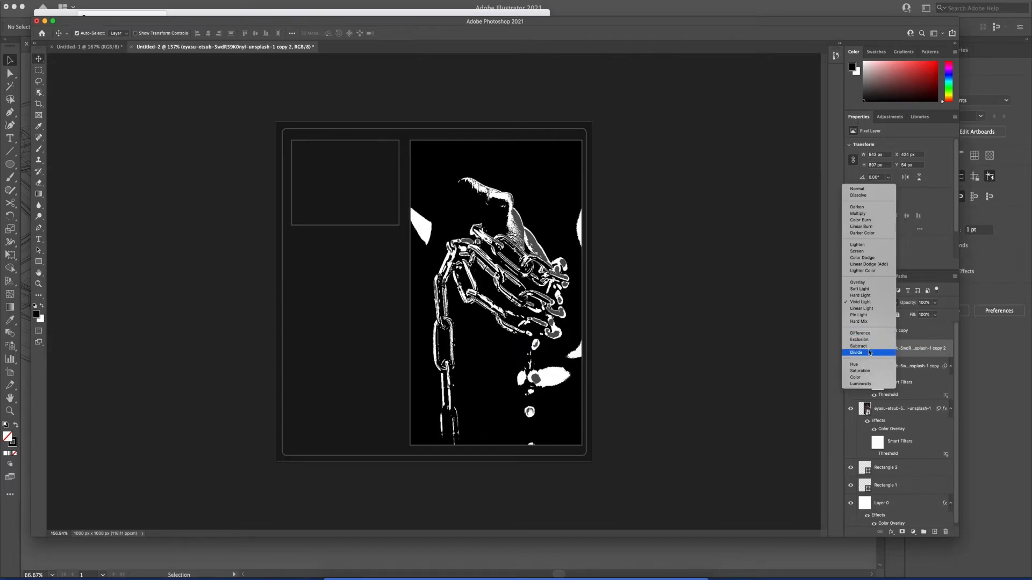
left_click(869, 334)
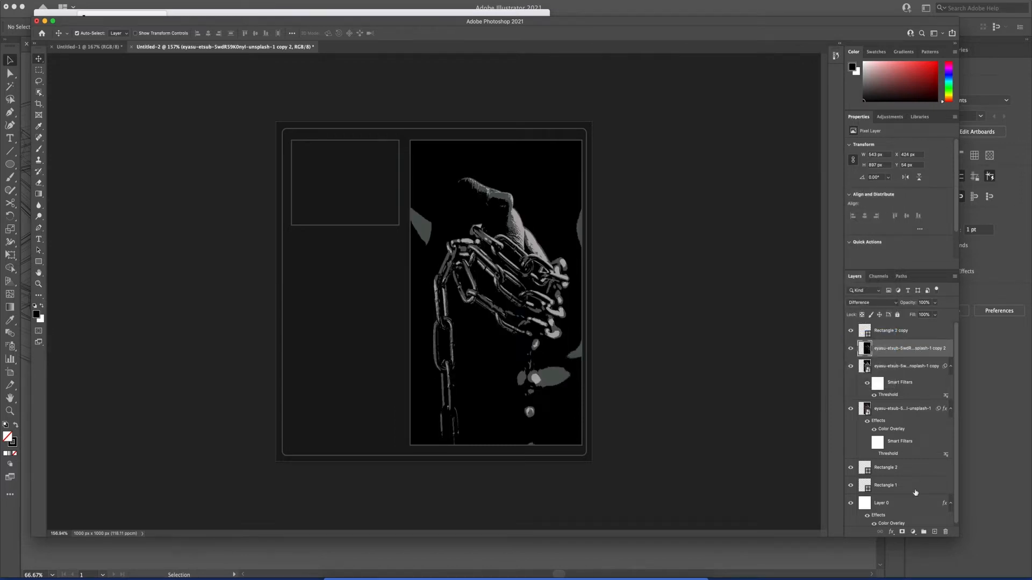
left_click(913, 532)
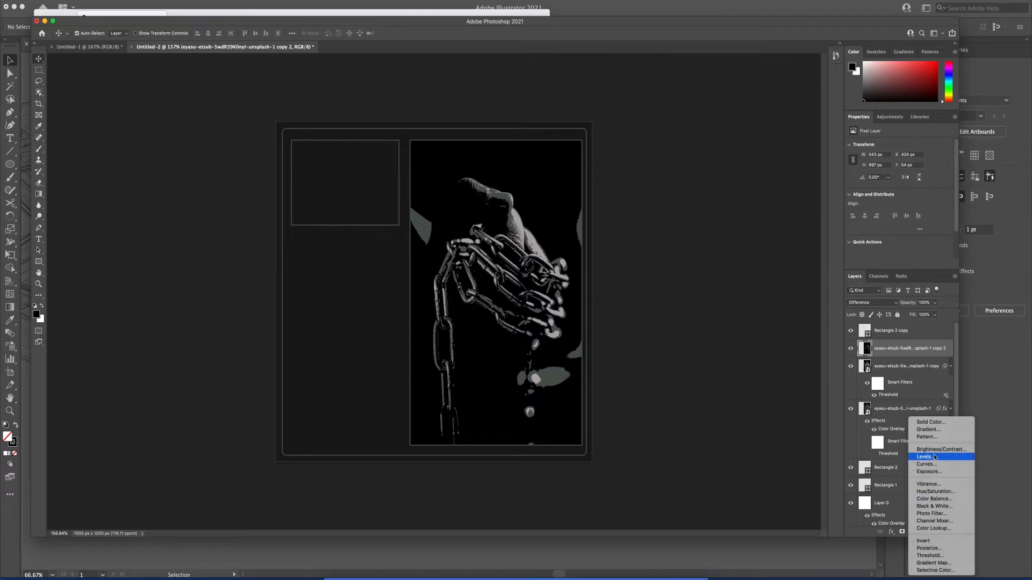
left_click(935, 350)
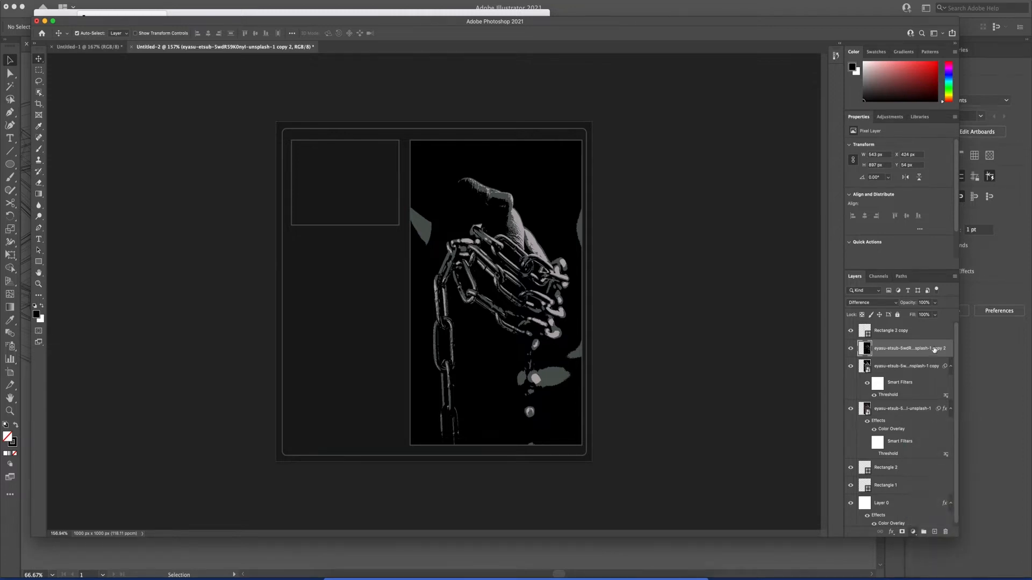
Clip a Hue/Saturation adjustment layer to the rasterized highlights layer of the chain photo
scroll(863, 356, "up", 5)
left_click(863, 357, "alt")
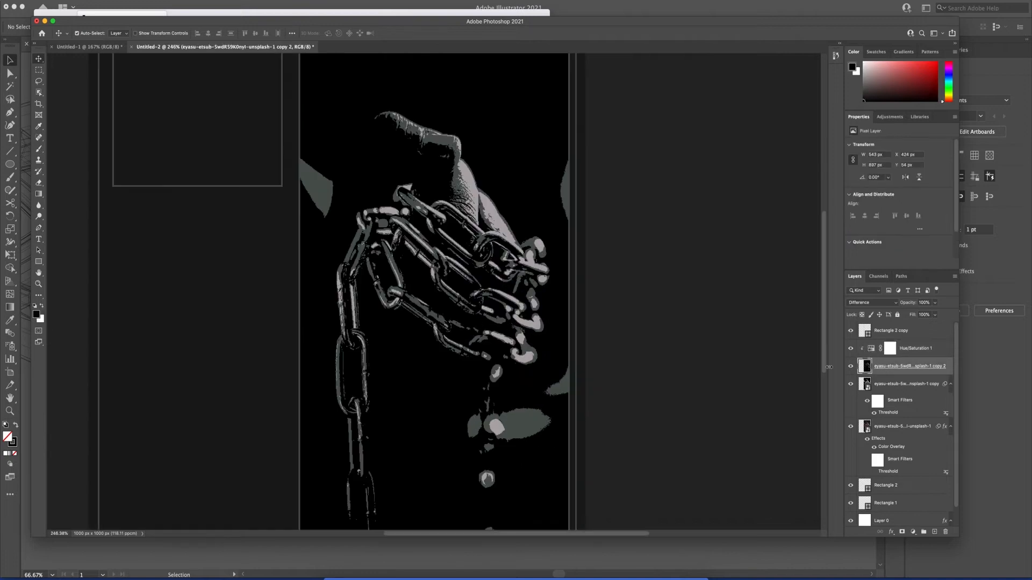
scroll(685, 373, "down", 3)
left_click(928, 347)
Colorize the chain highlights a dark, muted blue by adjusting the hue, saturation and lightness
left_click_drag(899, 178, 913, 213)
left_click(889, 223)
left_click_drag(850, 179, 930, 179)
left_click_drag(875, 197, 880, 218)
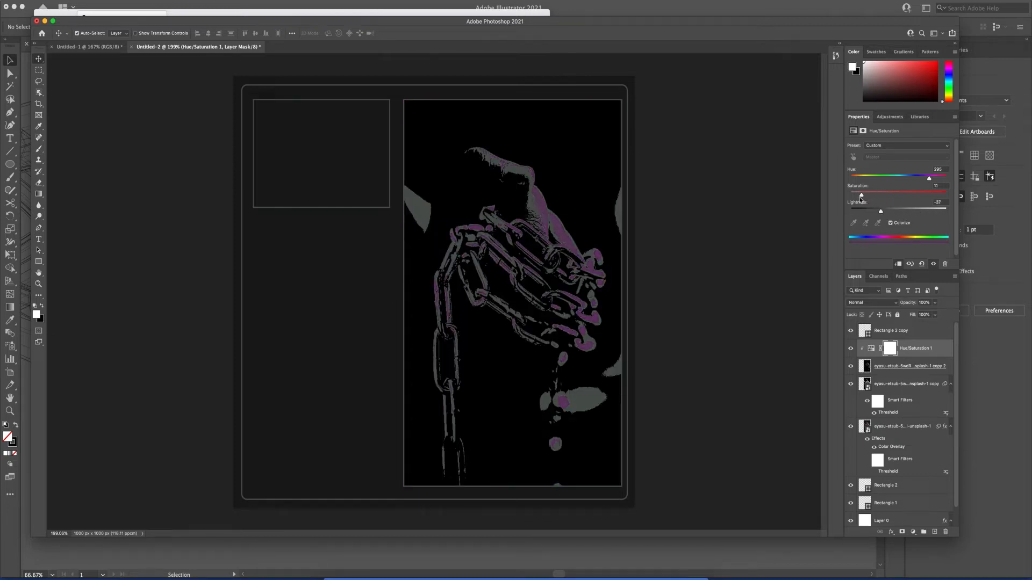
left_click_drag(925, 183, 879, 213)
mouse_move(927, 175)
left_mouse_down()
mouse_move(900, 182)
mouse_move(921, 184)
left_mouse_up()
left_click(728, 224)
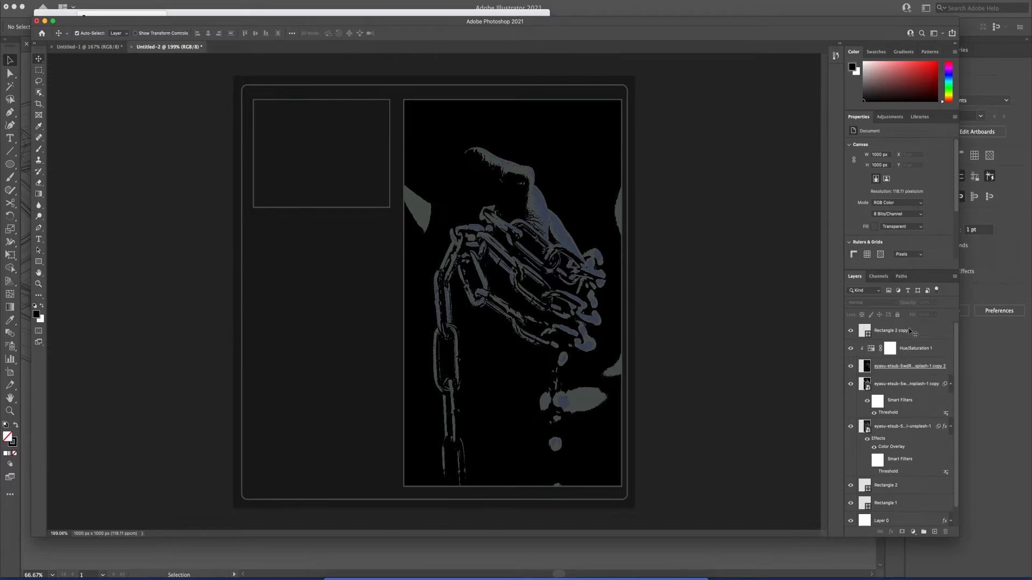
key("super+v")
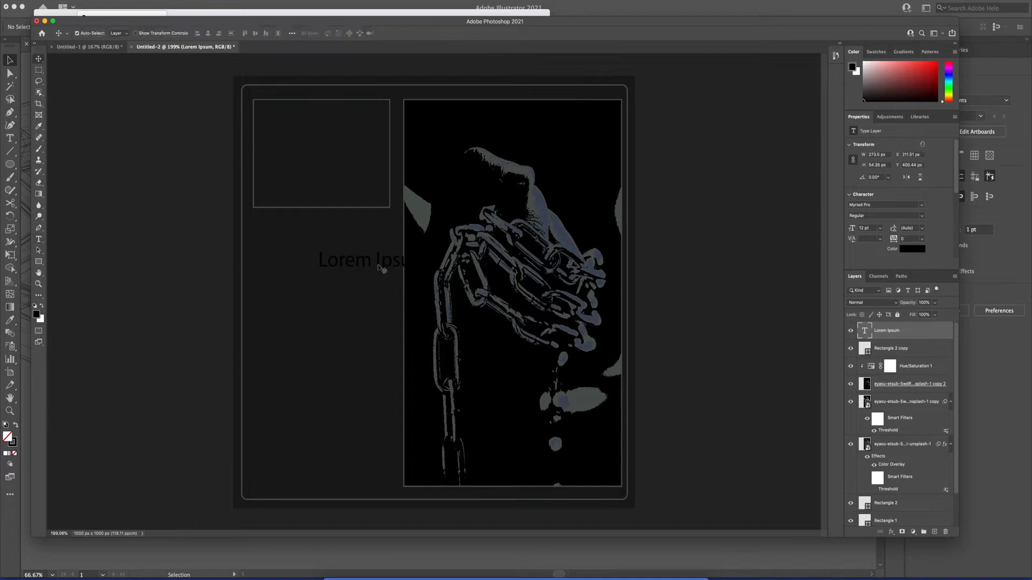
key("Delete")
key("t")
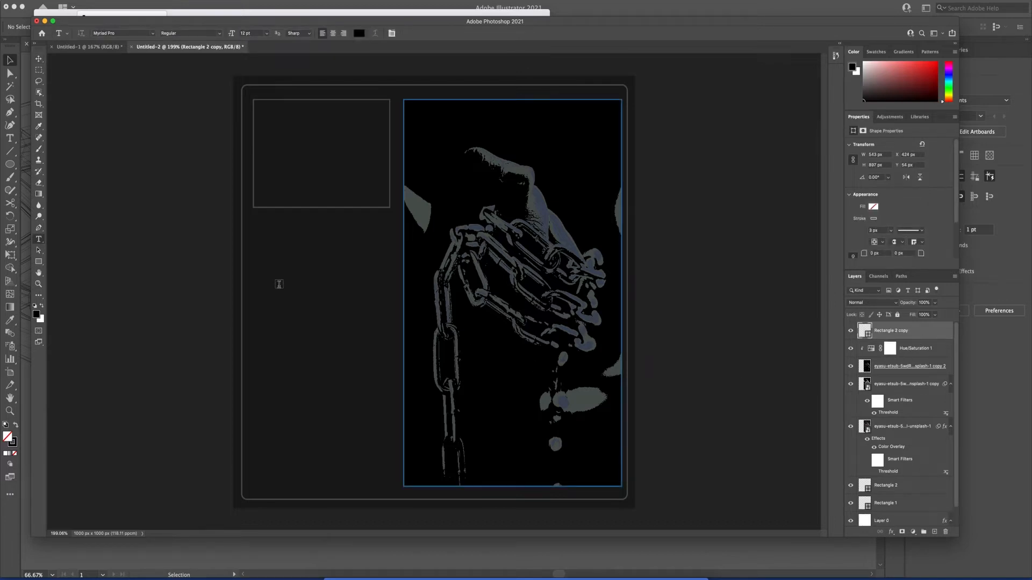
key("v")
left_click(721, 320)
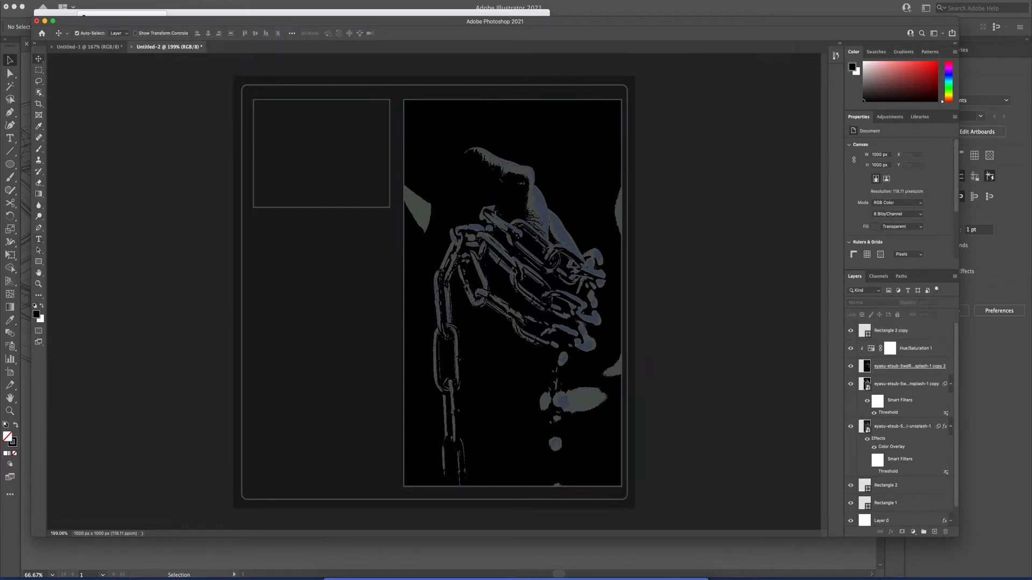
Create a paragraph text box in the empty area below the small panel and enter CHAINS
key("t")
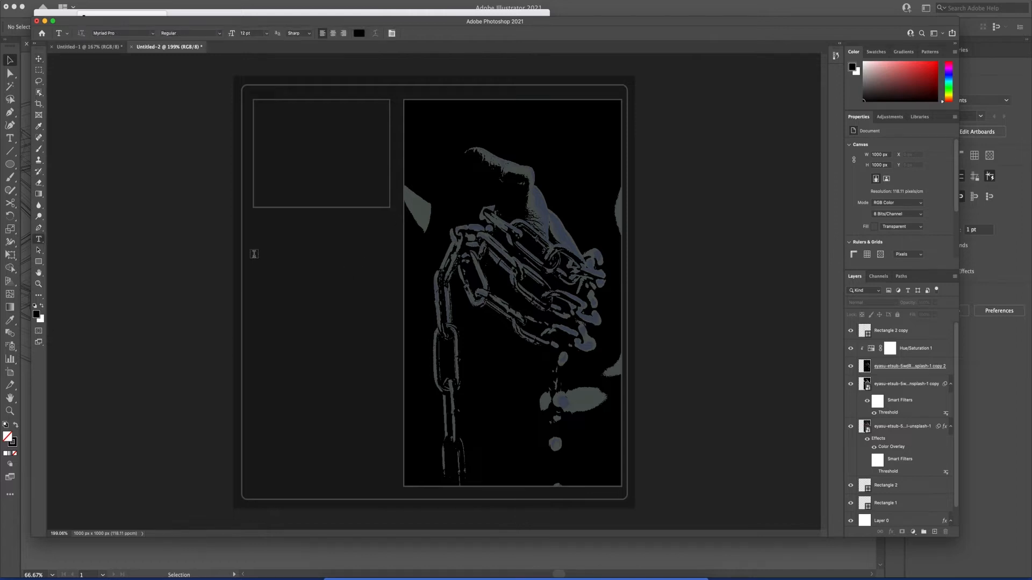
left_click_drag(251, 249, 398, 487)
type("CHAINS")
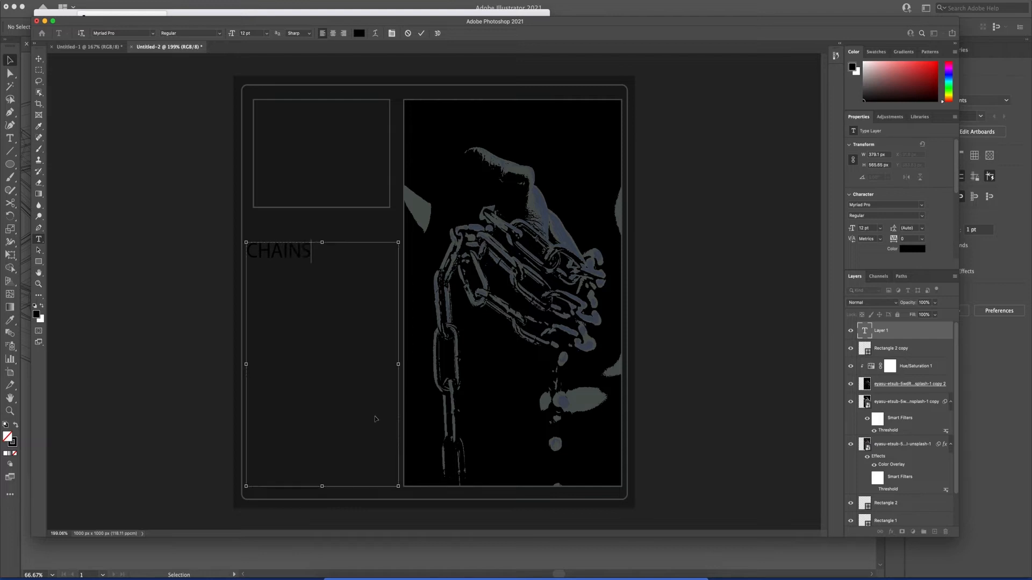
Set the CHAINS text in the Impact font at 72 pt
key("super+a")
left_click(920, 209)
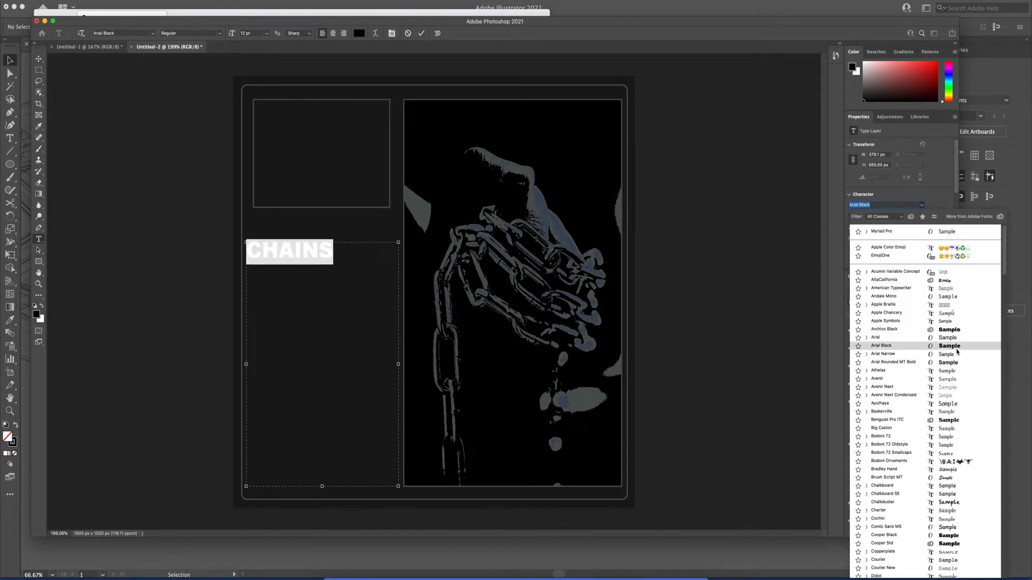
scroll(958, 352, "down", 10)
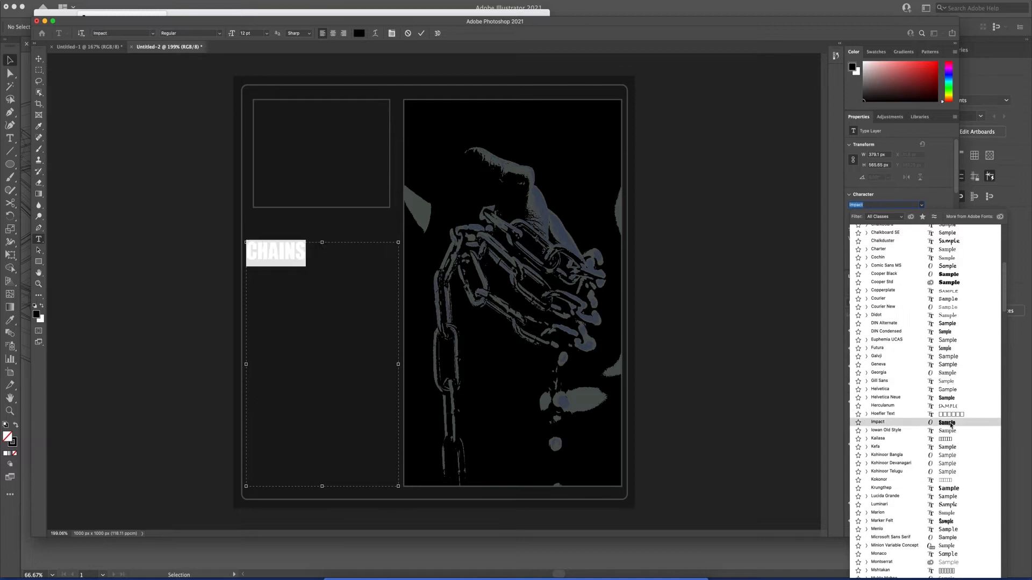
left_click(949, 425)
left_click(878, 230)
left_click(875, 340)
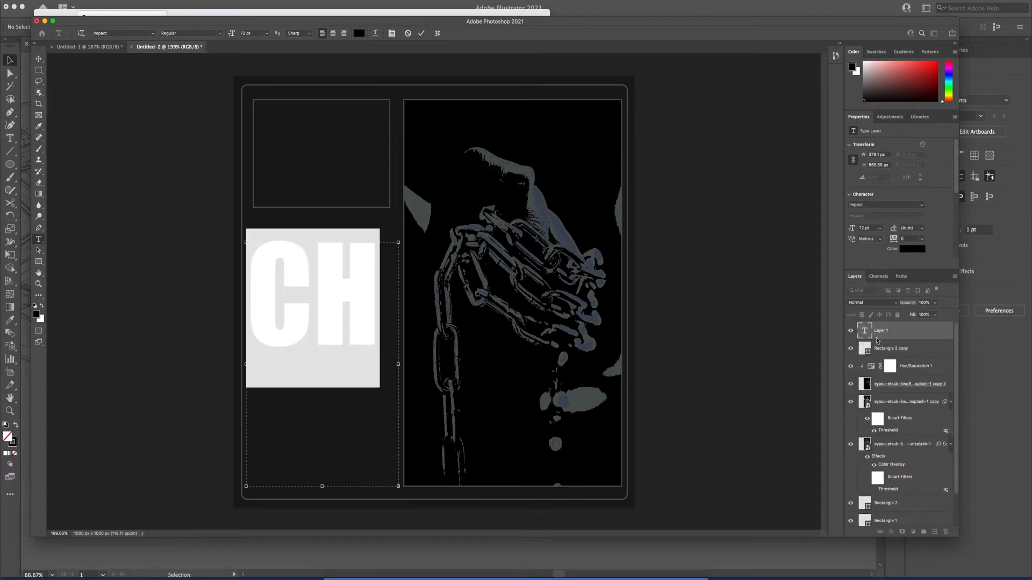
left_click(923, 206)
left_click(725, 238)
Widen the CHAINS text box to about 1076 px so the whole word fits on one line
key("v")
double_click(325, 314)
left_click_drag(399, 364, 680, 350)
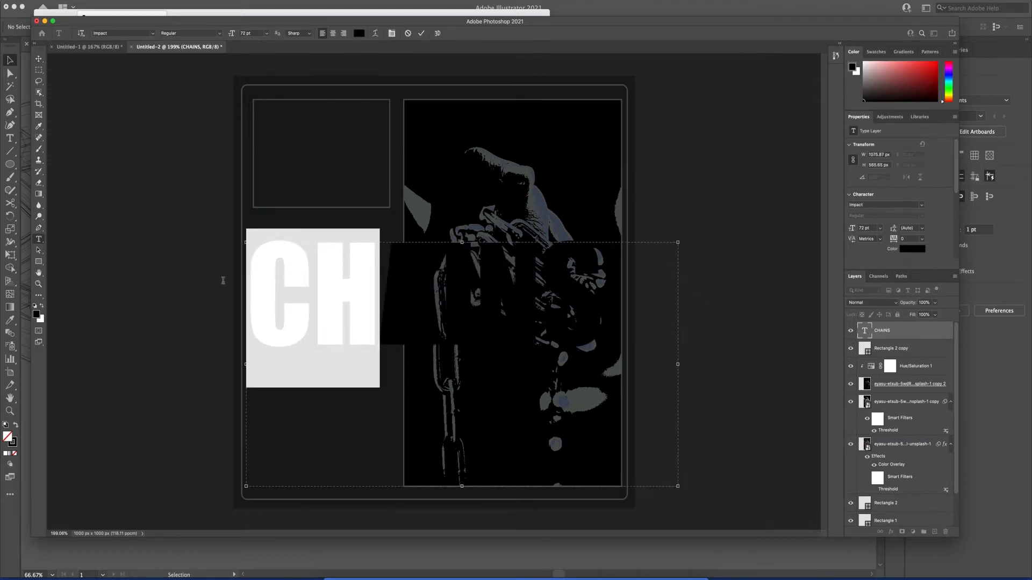
key("Escape")
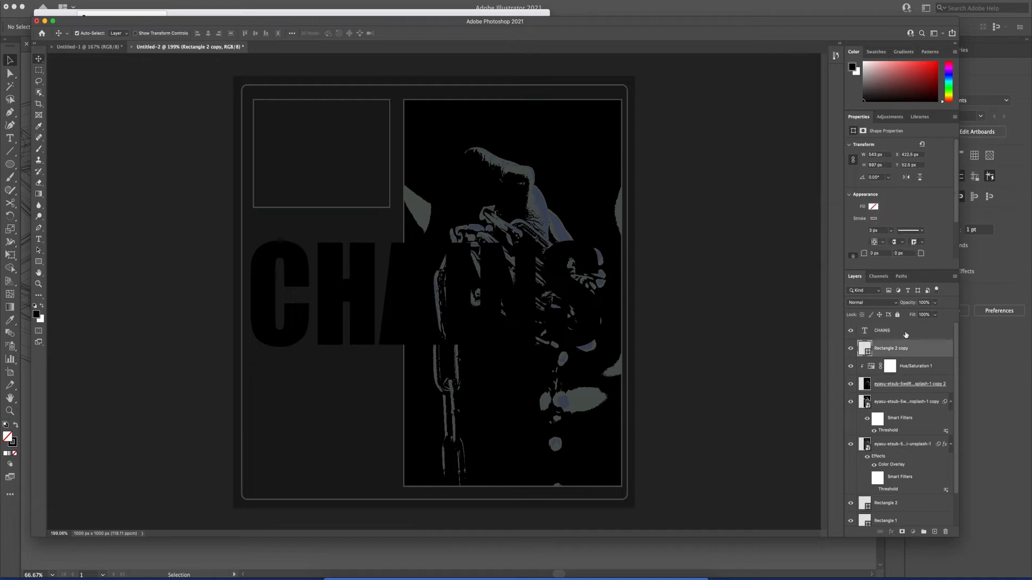
Color the CHAINS text with the grey-green sampled from the shape in the chain artwork
left_click(912, 249)
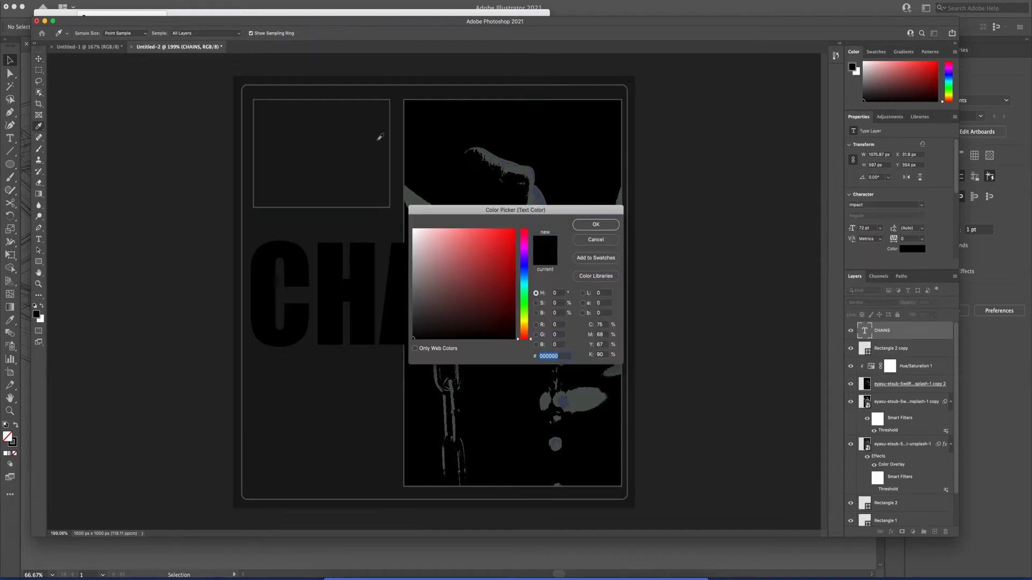
left_click(408, 197)
key("Return")
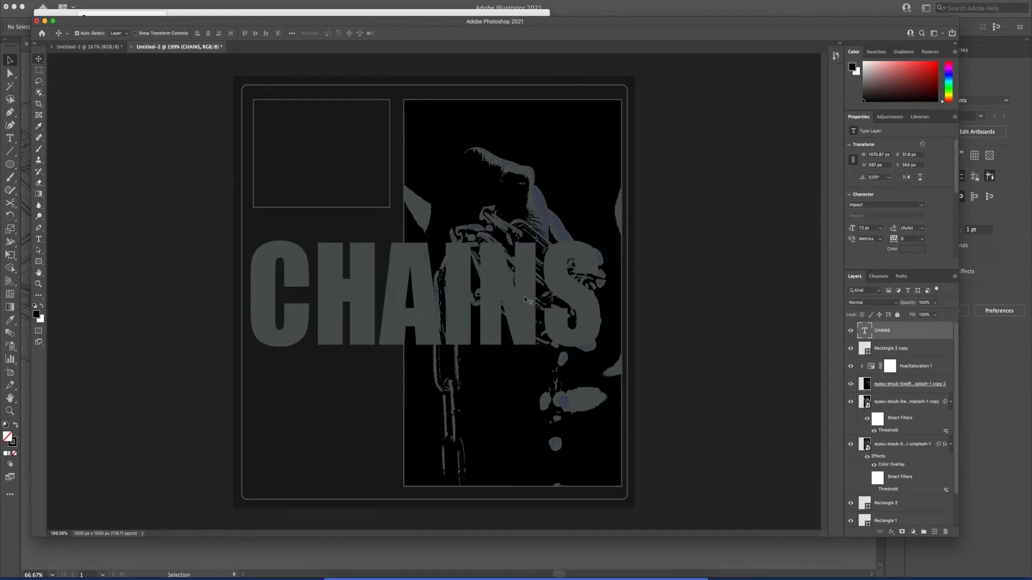
Rotate CHAINS to -90°, scale it to about 46 pt, and fit it below the small panel along the inner frame's edge
key("ctrl+t")
left_click_drag(692, 223, 342, 134)
left_click_drag(582, 126, 491, 249)
left_click_drag(372, 372, 275, 263)
mouse_move(393, 146)
left_mouse_down()
mouse_move(387, 170)
mouse_move(394, 161)
left_mouse_up()
left_click_drag(275, 281, 278, 281)
key("Return")
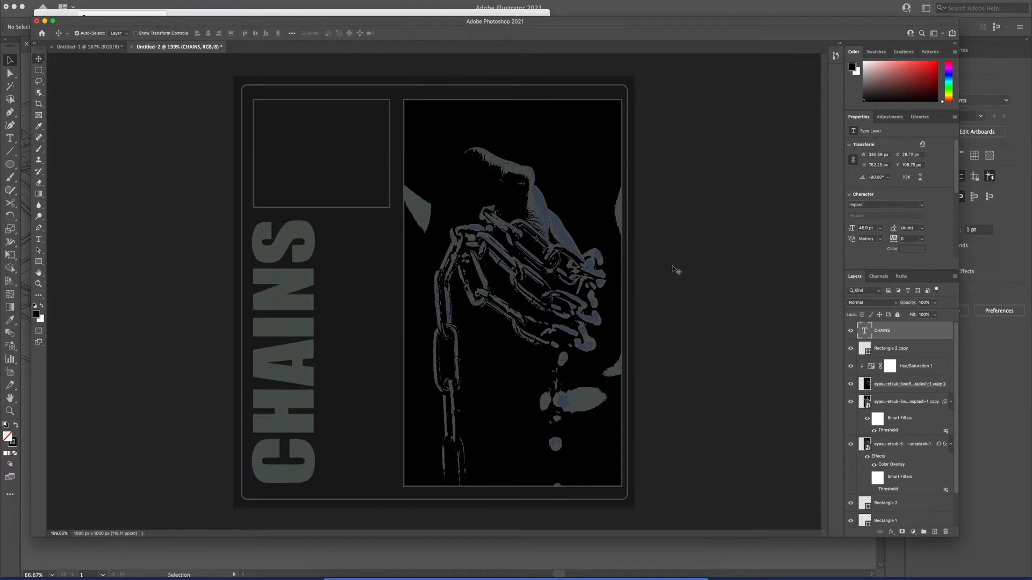
Draw a new text box across the small panel and set its text size to 8 pt
key("t")
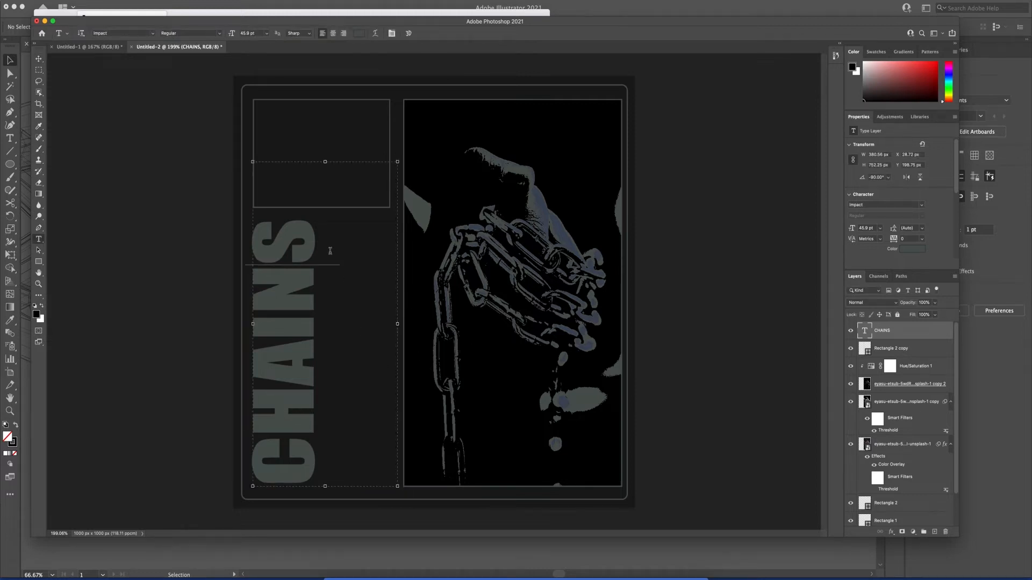
left_click_drag(260, 115, 426, 183)
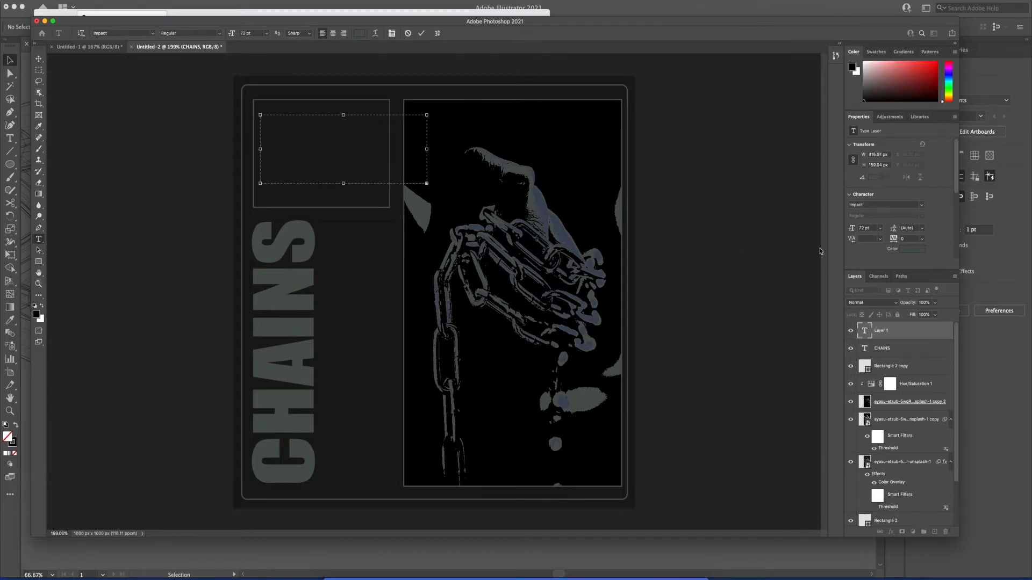
left_click(880, 228)
left_click(875, 253)
Compare fonts on the placeholder text in the new box and apply Montserrat Light
left_click(922, 204)
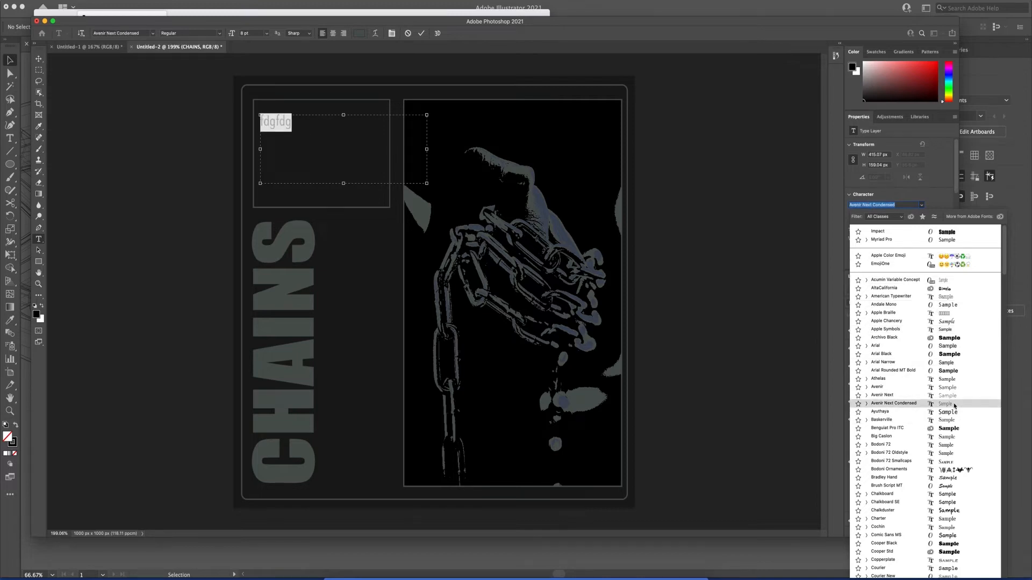
scroll(952, 504, "down", 3)
scroll(952, 503, "down", 10)
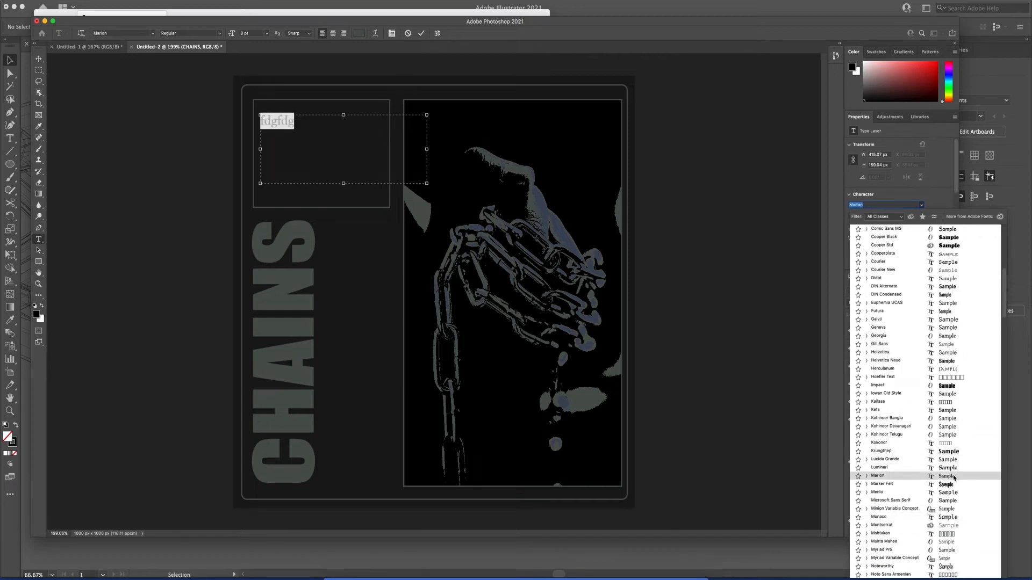
scroll(951, 456, "down", 4)
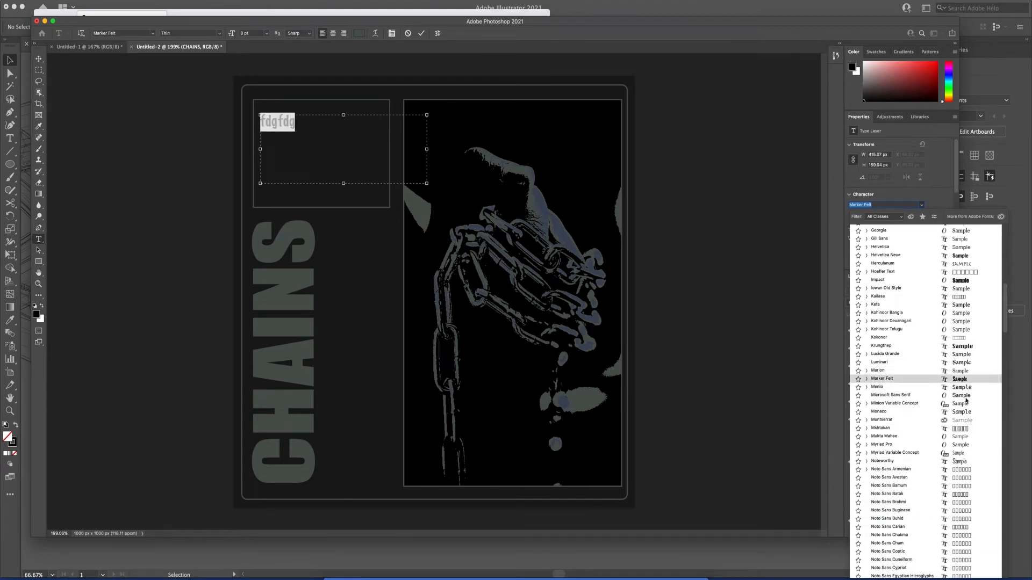
left_click(866, 420)
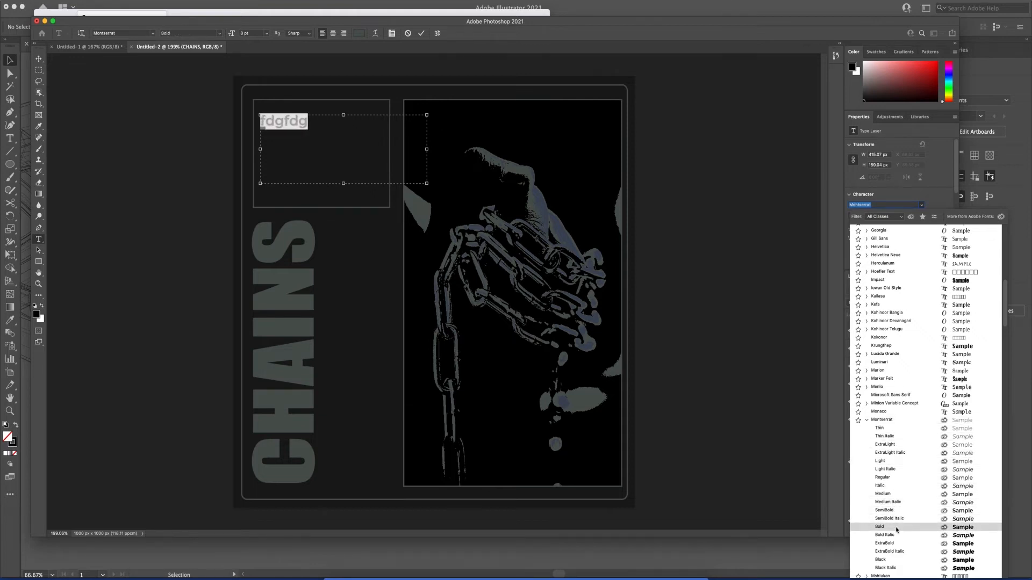
left_click(892, 461)
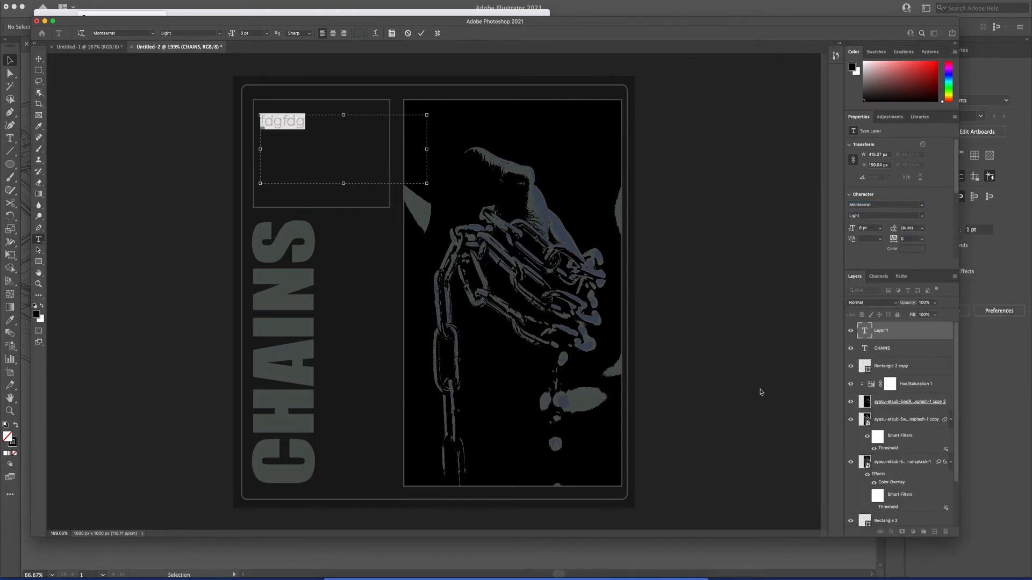
Replace the placeholder with three lines: "that which controls, binds and secures", "unwavering stillness of the material limit", "through the power of the flame we are reborn"
key("BackSpace")
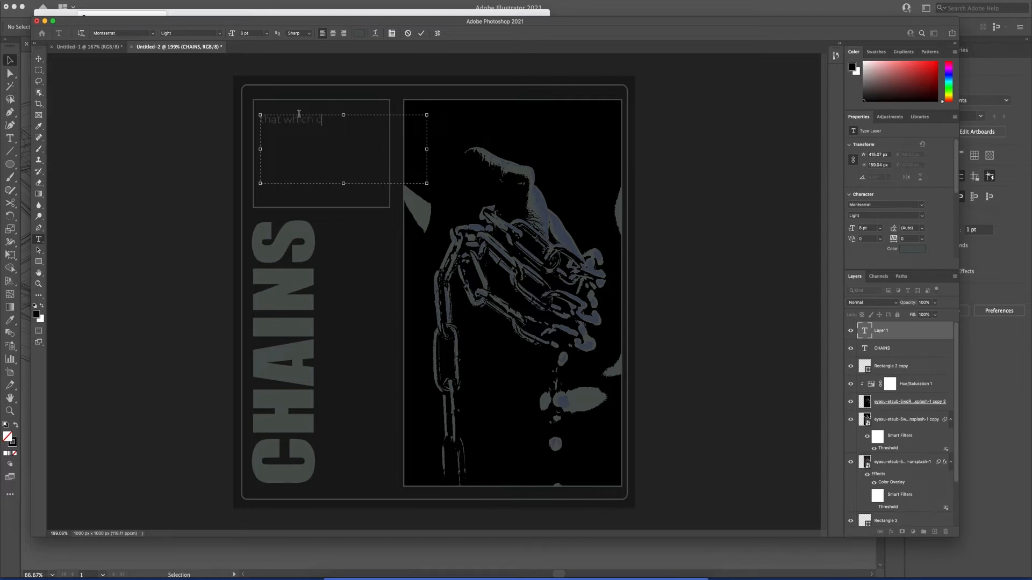
type("that which controls, binds and secures")
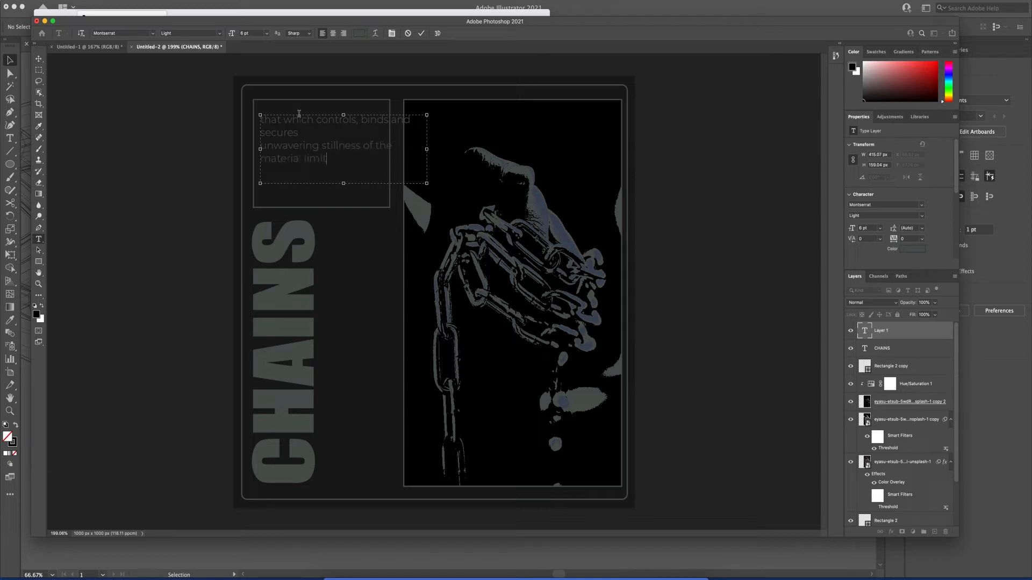
type("power of the flame")
Widen the paragraph's text box to about 728 px so each line fits, and set its tracking to 80
left_click_drag(428, 149, 571, 150)
key("BackSpace")
left_click(707, 163)
key("v")
left_click_drag(896, 242, 898, 243)
Rotate the three-line paragraph to -90° and place it alongside the vertical CHAINS title, aligned with its base
key("super+t")
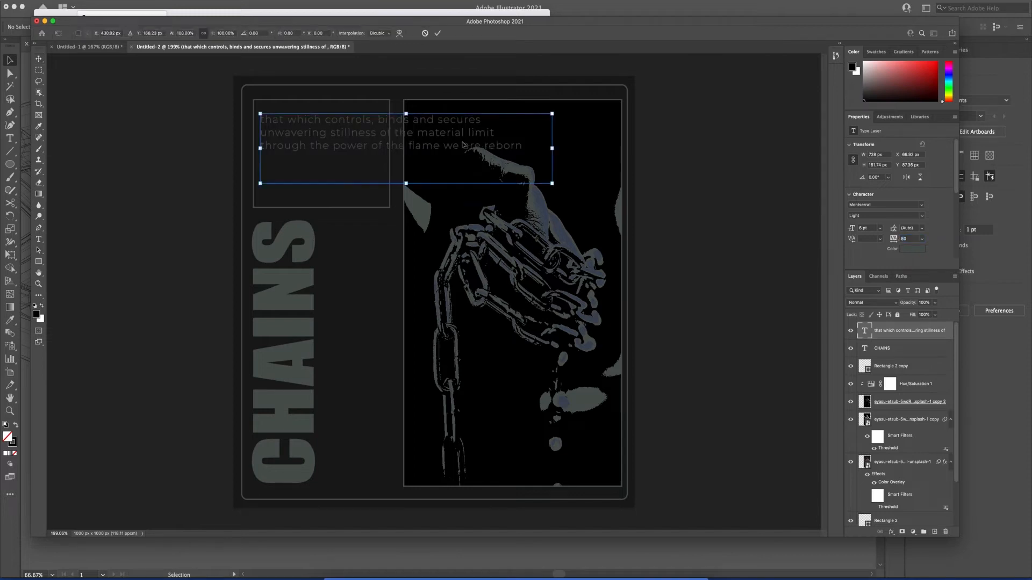
left_click_drag(560, 112, 402, 49)
left_click_drag(395, 175, 342, 356)
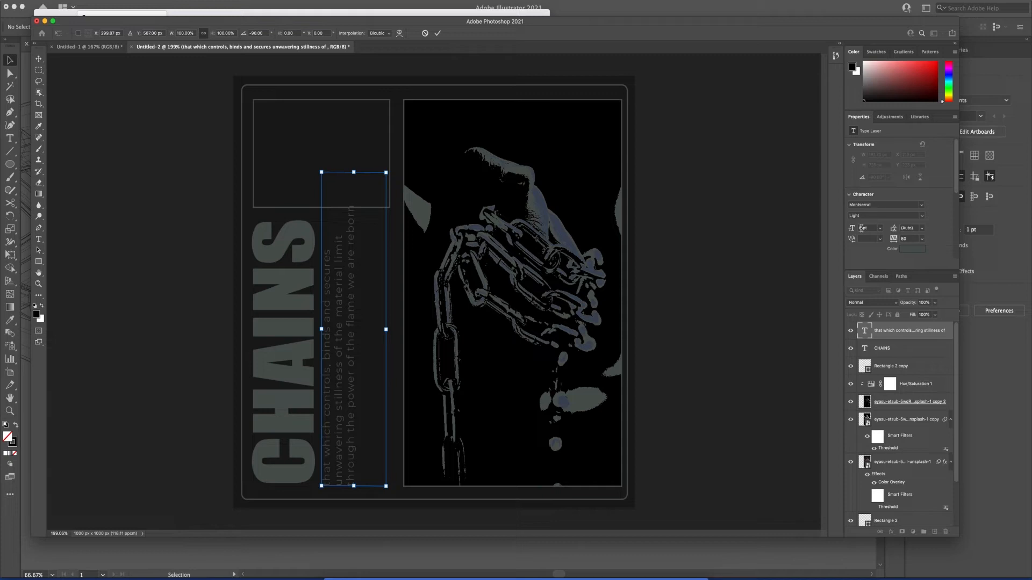
Set the vertical paragraph's tracking to 100 and its text size to 6 pt
double_click(865, 334)
triple_click(350, 242)
left_click(350, 244)
key("super+a")
left_click_drag(896, 244, 857, 232)
left_click(369, 248)
key("super+a")
left_click(360, 264)
key("super+a")
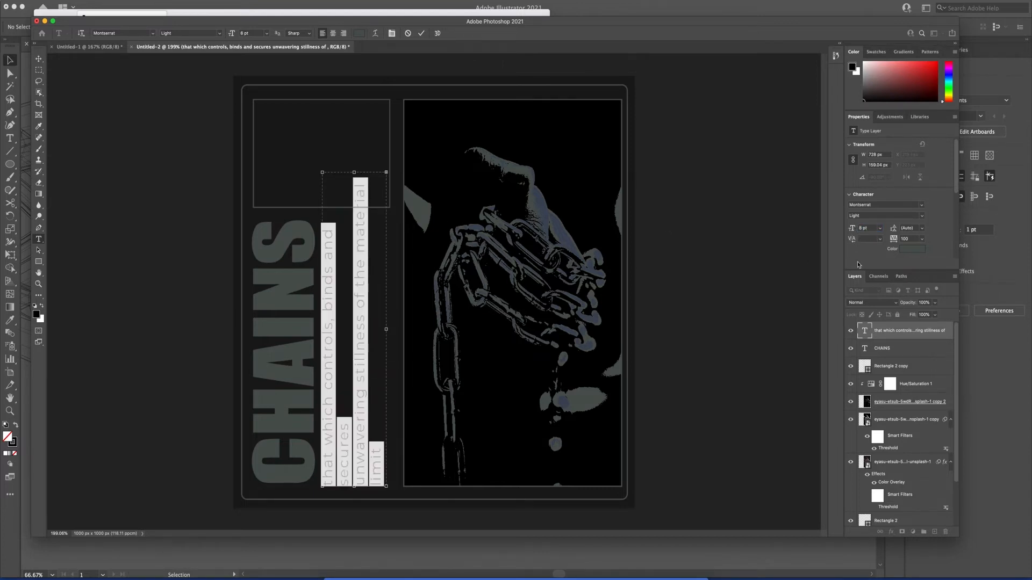
left_click(880, 228)
left_click(868, 240)
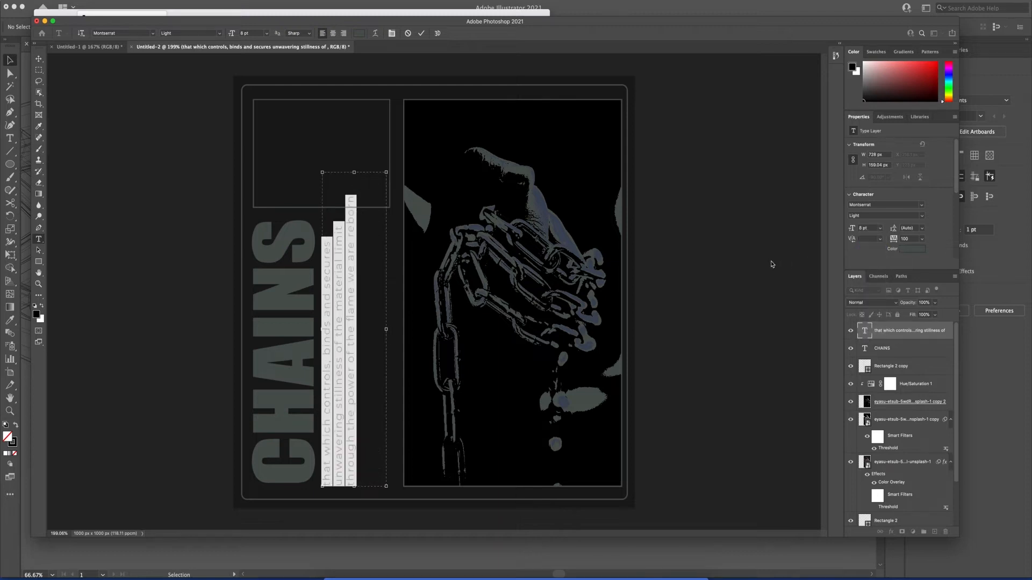
Break the paragraph's last line so that "reborn" sits on its own line below the small panel
left_click(350, 241)
key("super+a")
triple_click(351, 241)
key("super+a")
left_click(350, 241)
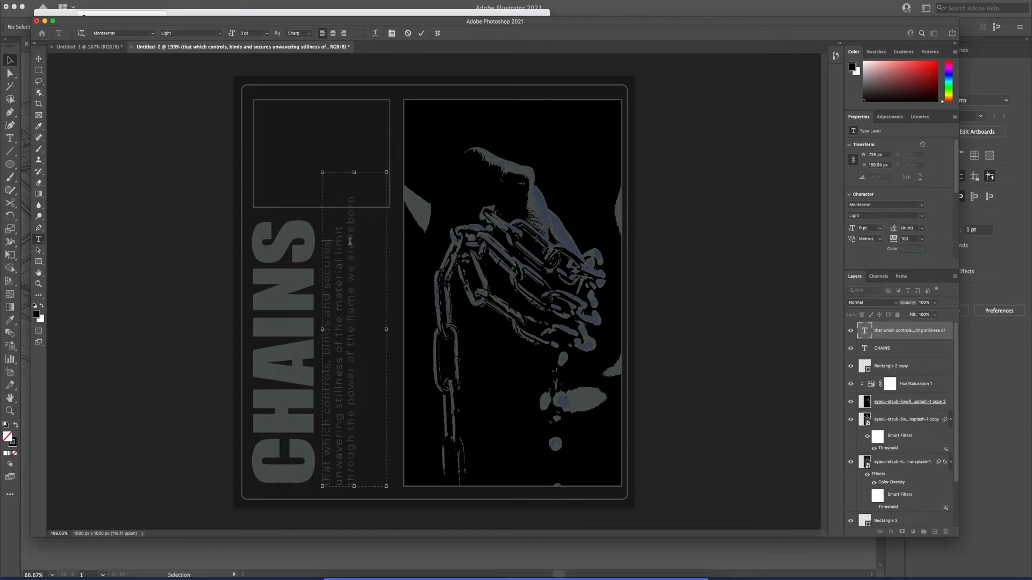
key("Return")
left_click(610, 265)
key("v")
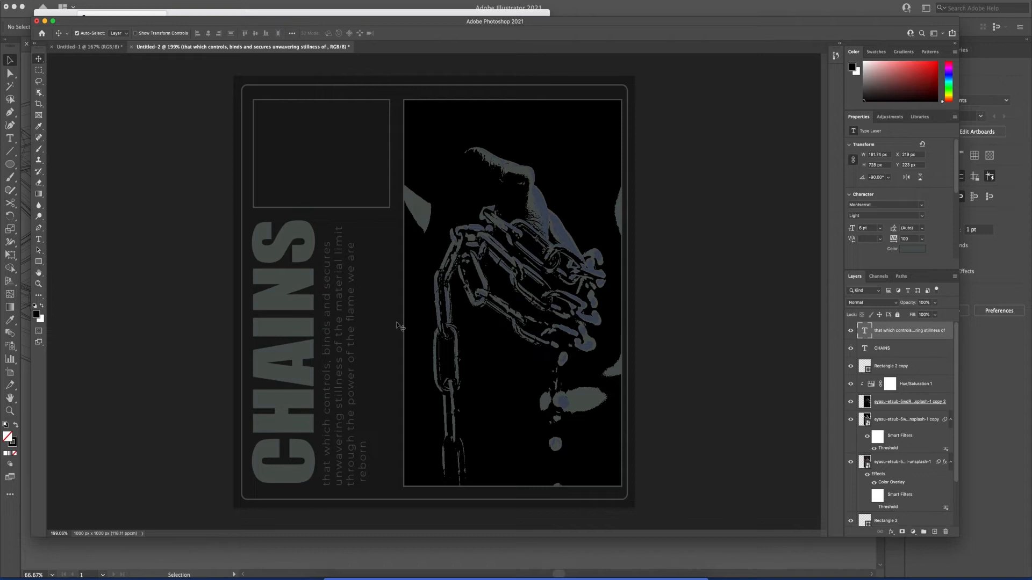
left_click(680, 452)
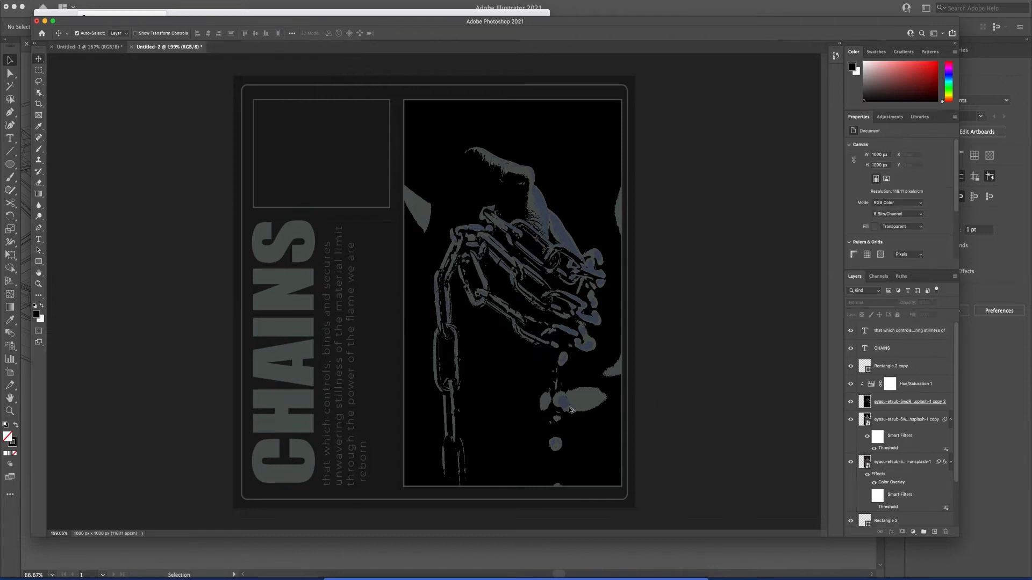
Lower the chain highlights layer's opacity to about 47% and retune its colorization to about hue 208, saturation 18 and slightly darker lightness
left_click(938, 386)
left_click(914, 402)
left_click(935, 315)
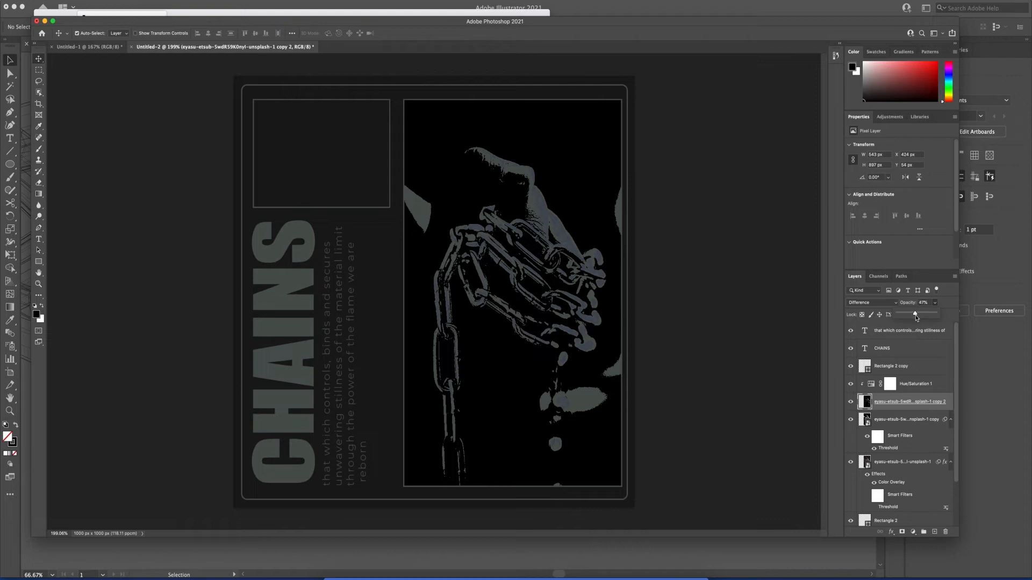
left_click(920, 385)
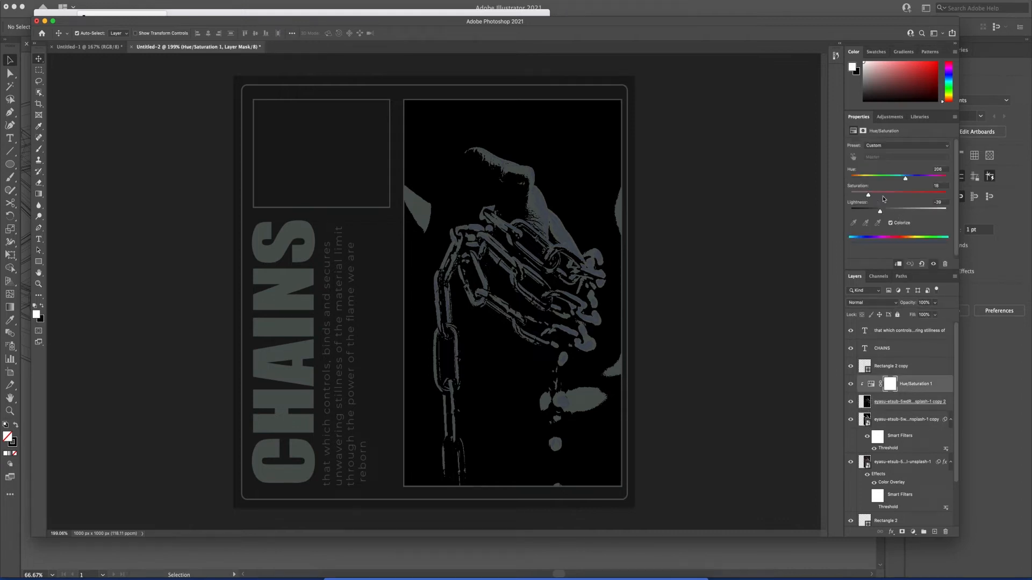
mouse_move(878, 214)
left_mouse_down()
mouse_move(857, 222)
mouse_move(875, 215)
left_mouse_up()
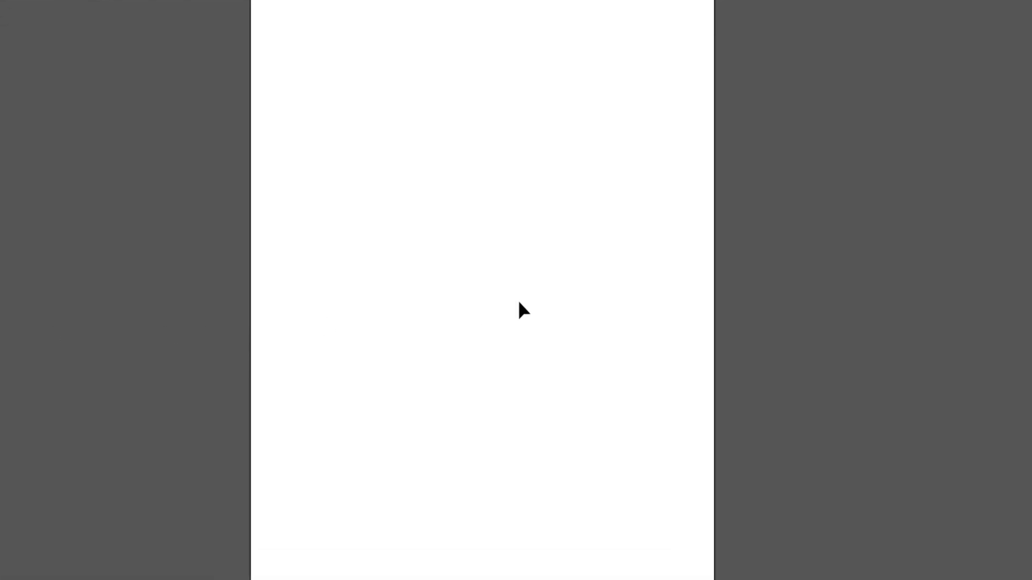
In Illustrator, draw a circle about 206 pt wide on the artboard, split it at its side points and delete the lower half
key("l")
left_click_drag(361, 202, 522, 375)
left_click(558, 300, "ctrl")
left_click(520, 301)
key("c")
left_click(522, 289)
left_click(362, 288)
key("v")
left_click(441, 373)
key("Delete")
Close the half-circle with a straight segment across its base
key("p")
left_click(522, 288)
left_click(363, 289)
key("v")
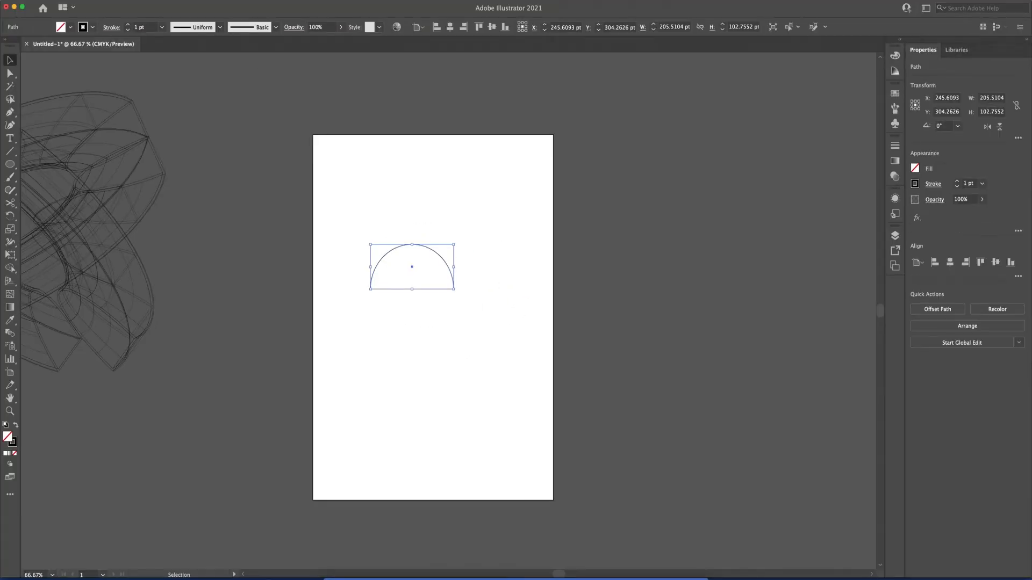
Apply a 3D Revolve effect to the half-circle with the surface set to Wireframe
left_click(167, 0)
mouse_move(258, 48)
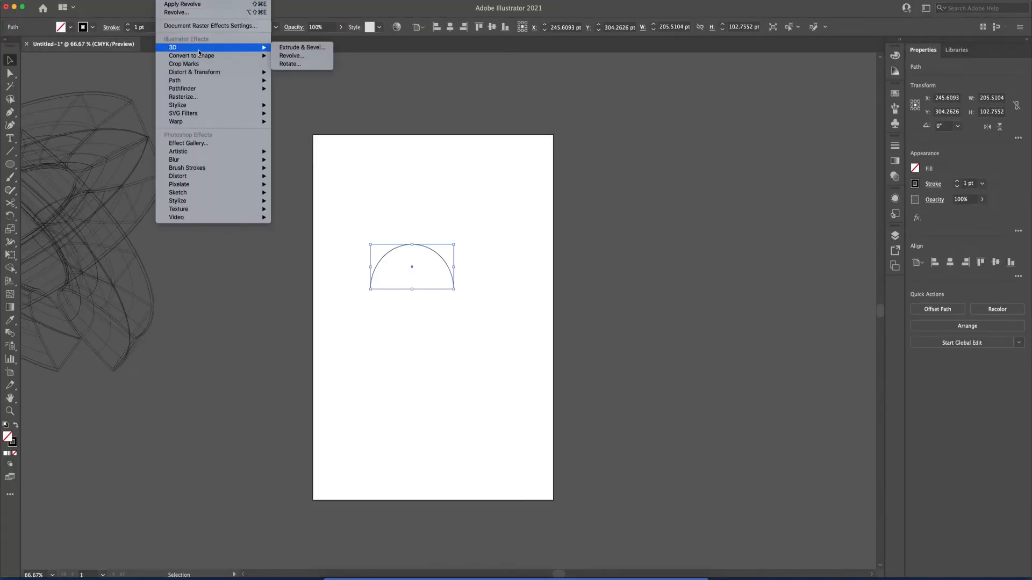
left_click(290, 55)
left_click(704, 380)
left_click(707, 390)
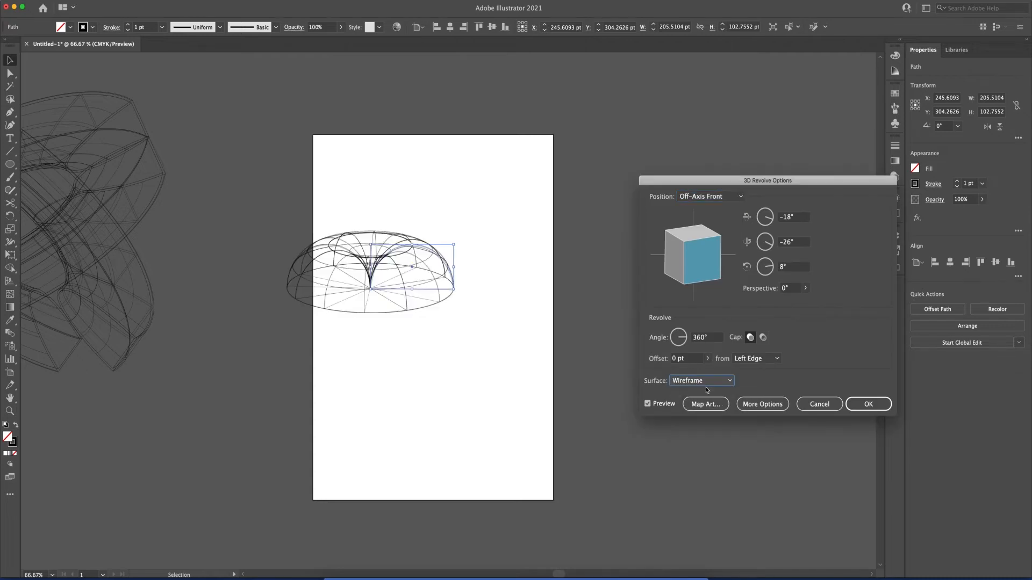
Rotate the revolved shape to 39°, 7°, -42° and offset it 159 pt from the left edge
mouse_move(704, 267)
left_mouse_down()
mouse_move(699, 253)
mouse_move(709, 272)
left_mouse_up()
left_click_drag(698, 258, 680, 269)
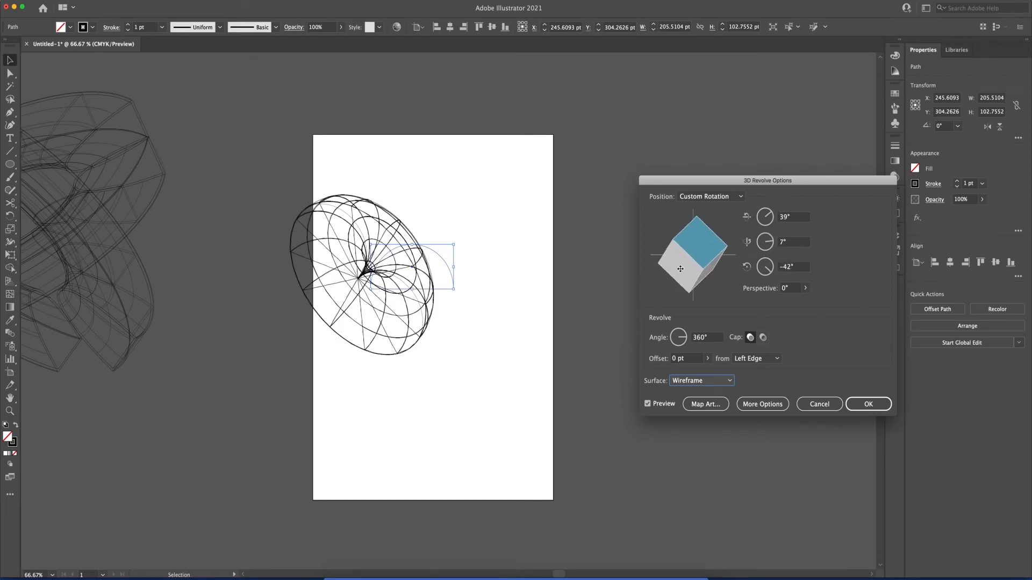
left_click(707, 358)
left_click_drag(670, 371, 678, 374)
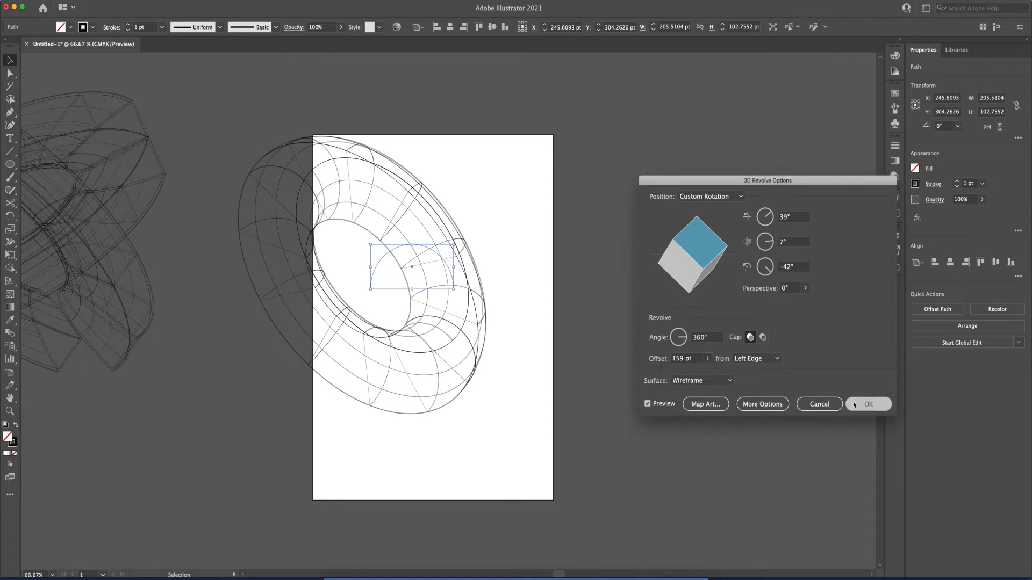
left_click(860, 404)
Duplicate the wireframe ring beside the original and rotate the copy's 3D Revolve to 31°, -27°, 33°
left_click_drag(412, 272, 651, 275)
left_click(940, 220)
left_click_drag(704, 252, 714, 277)
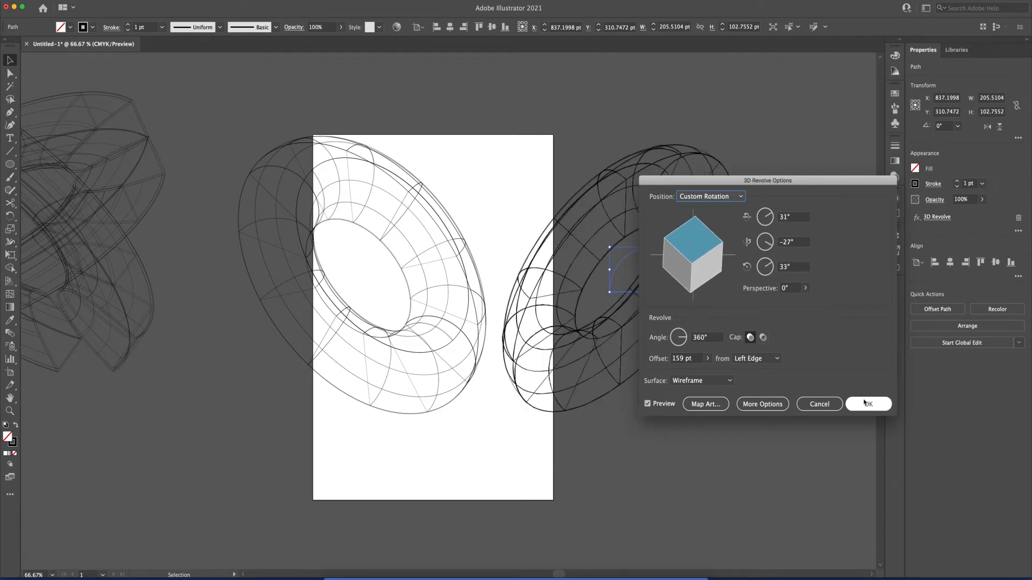
left_click(859, 402)
Overlay the copied ring on the original and align both by their horizontal centers
left_click_drag(650, 279, 401, 274)
left_click(543, 240)
scroll(542, 252, "down", 2)
scroll(484, 223, "up", 2)
left_click(459, 334)
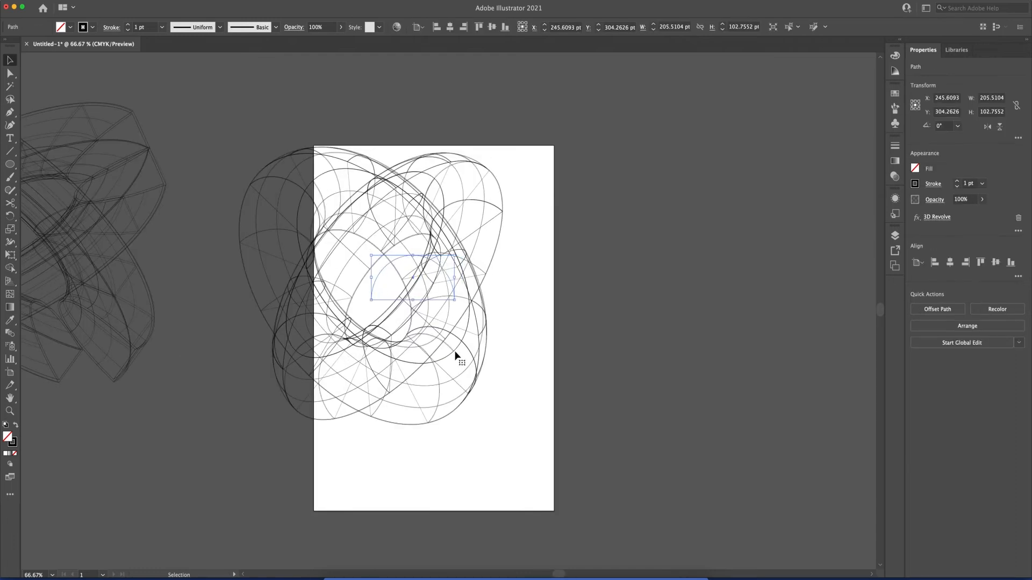
left_click(533, 310)
key("super+a")
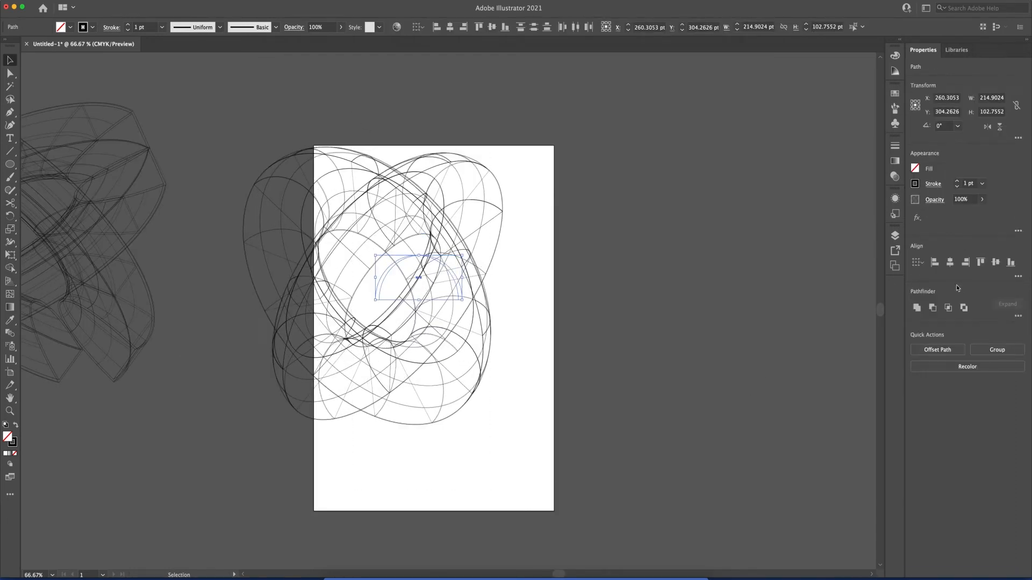
left_click(950, 262)
Copy the overlapping wireframe rings and paste them into the Photoshop layout as a Smart Object
left_click_drag(355, 239, 464, 468)
left_click(543, 578)
key("super+v")
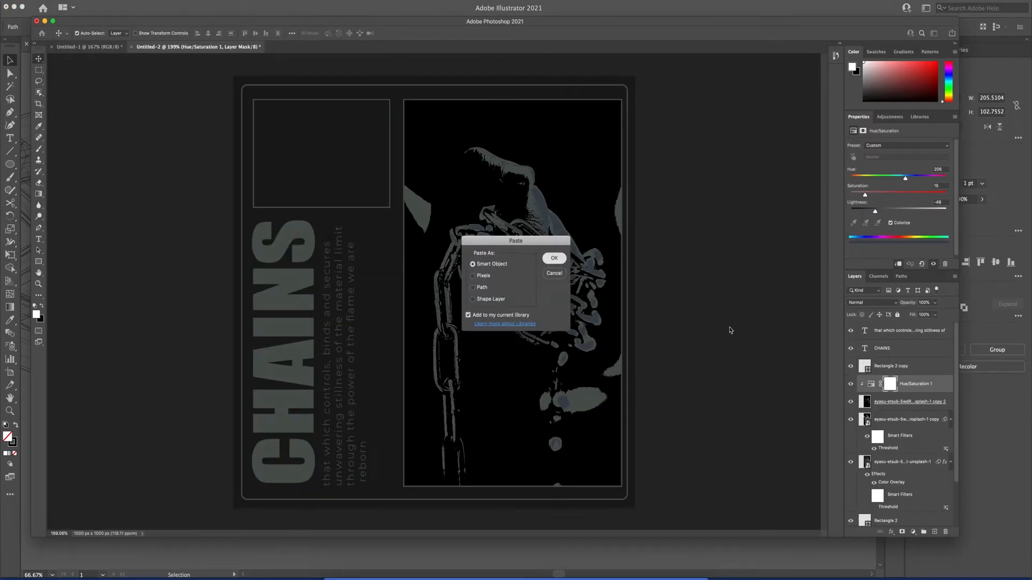
key("Return")
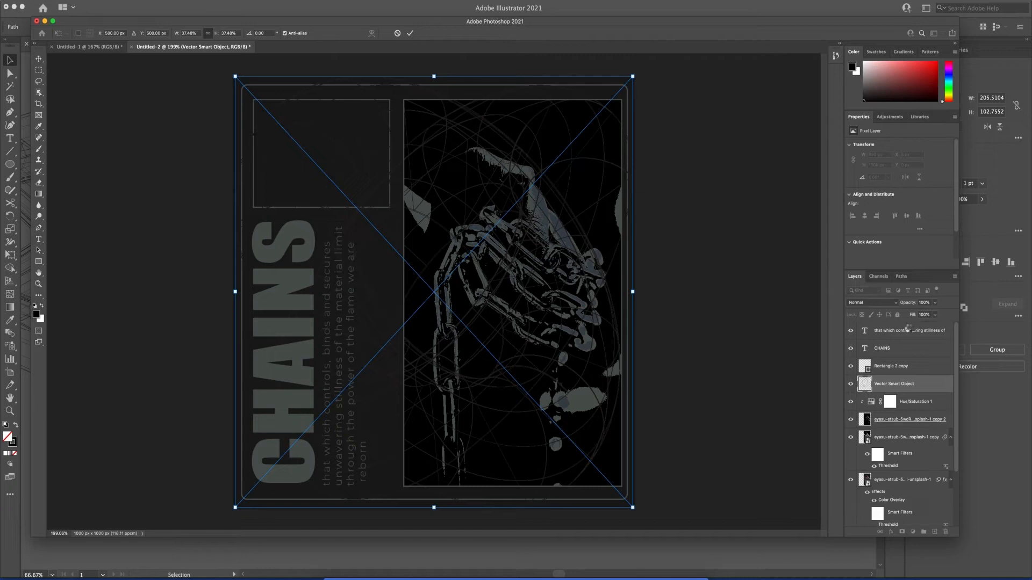
key("Escape")
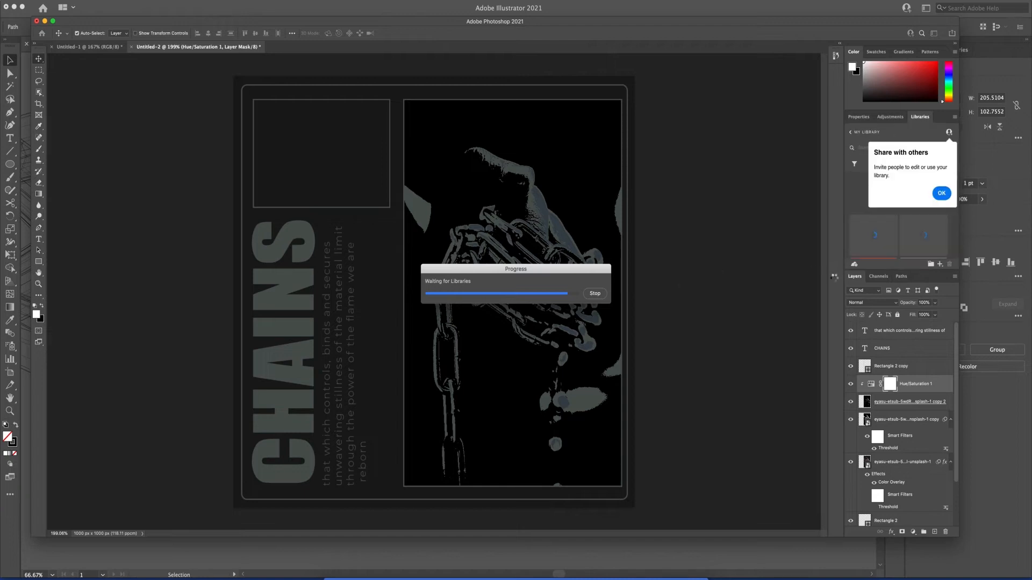
left_click(578, 182)
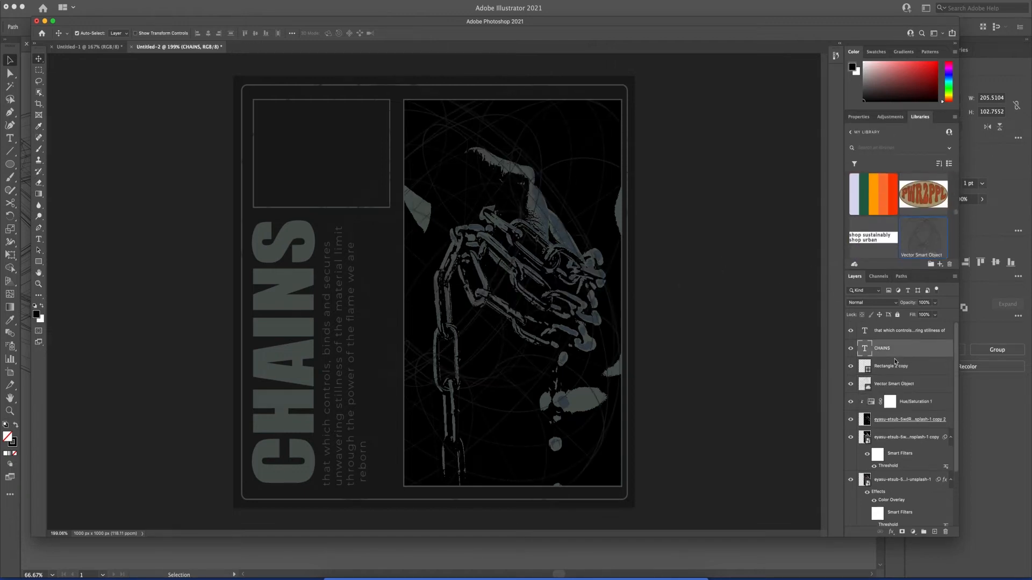
Move the Vector Smart Object layer to the top of the layer stack
left_click(858, 116)
mouse_move(894, 332)
left_mouse_down()
mouse_move(894, 376)
mouse_move(897, 325)
left_mouse_up()
left_click(737, 357)
left_click(899, 332)
Scale the wireframe object down to about 220 × 222 px and place it inside the small upper panel
key("super+t")
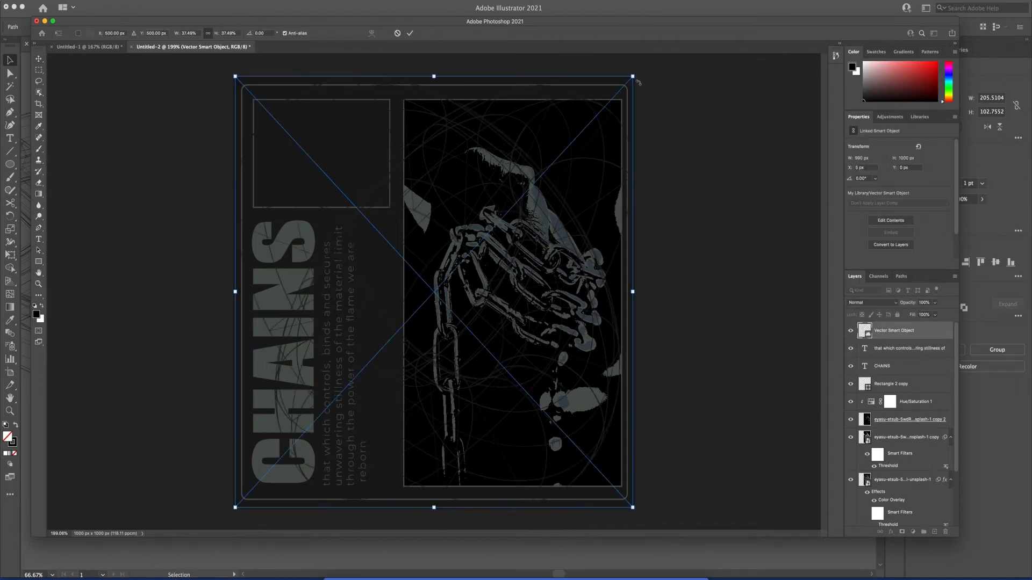
left_click_drag(629, 79, 352, 109)
left_click_drag(349, 189, 368, 213)
left_click_drag(334, 171, 316, 165)
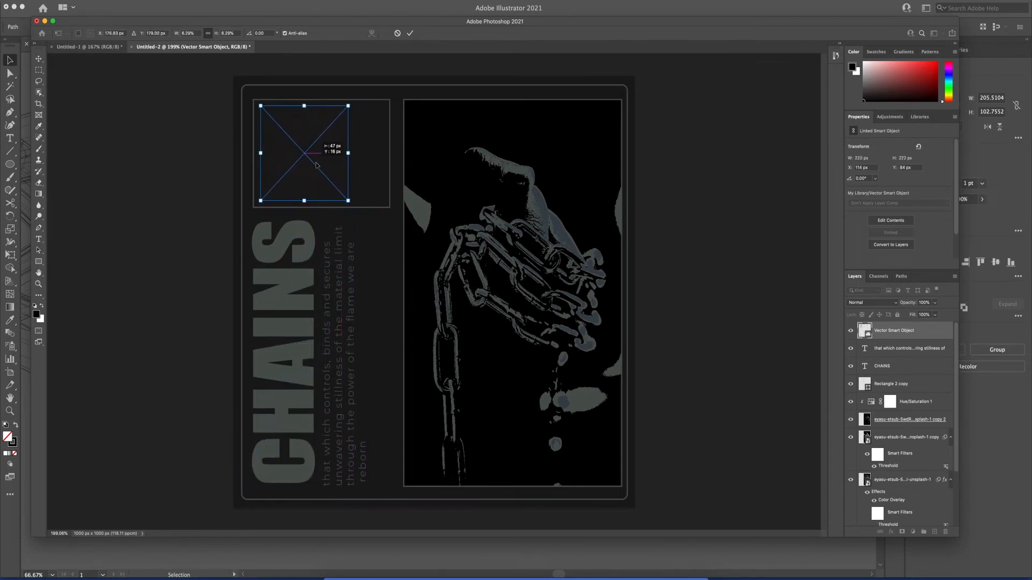
key("Return")
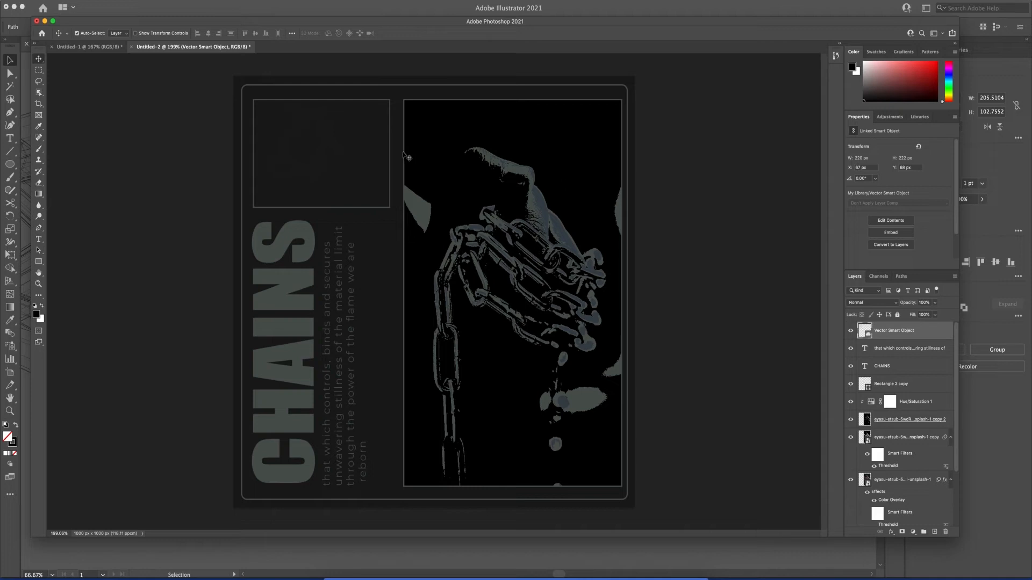
Add a color overlay and a stroke to the wireframe layer, switch the overlay off and sample the stroke color from the CHAINS title
double_click(949, 335)
left_click(564, 354)
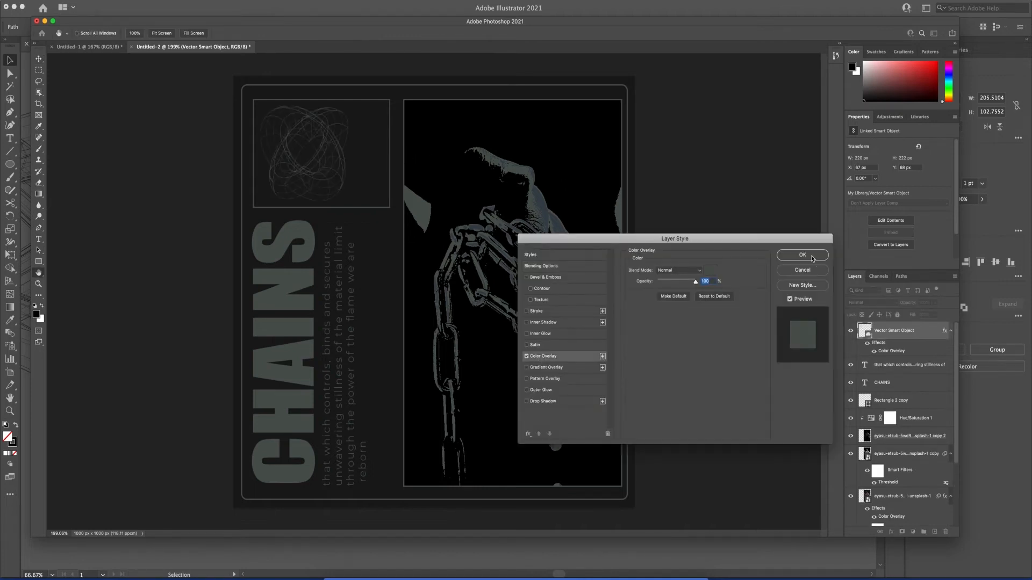
left_click(538, 312)
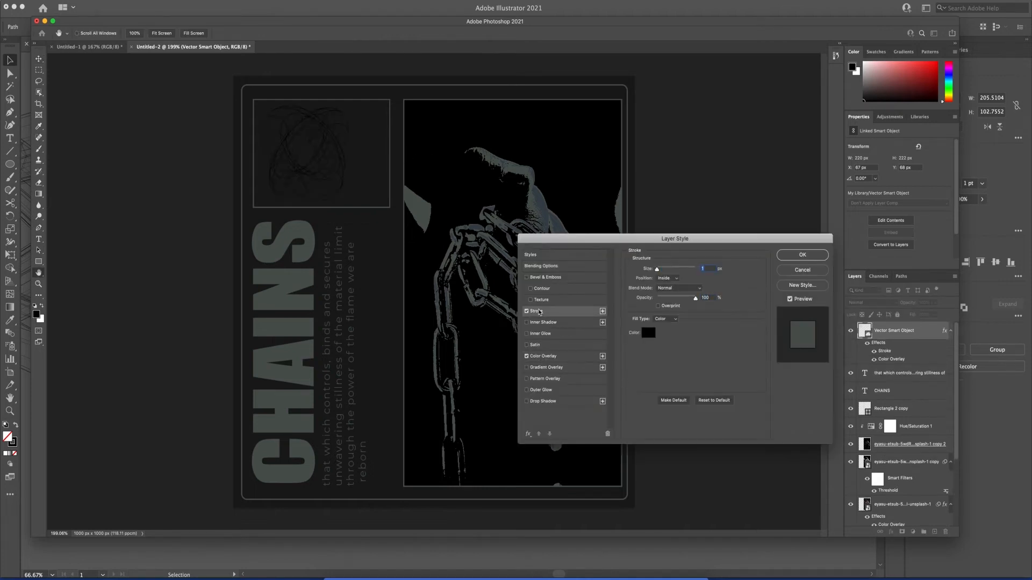
left_click(528, 357)
left_click(648, 334)
left_click(301, 317)
left_click(595, 224)
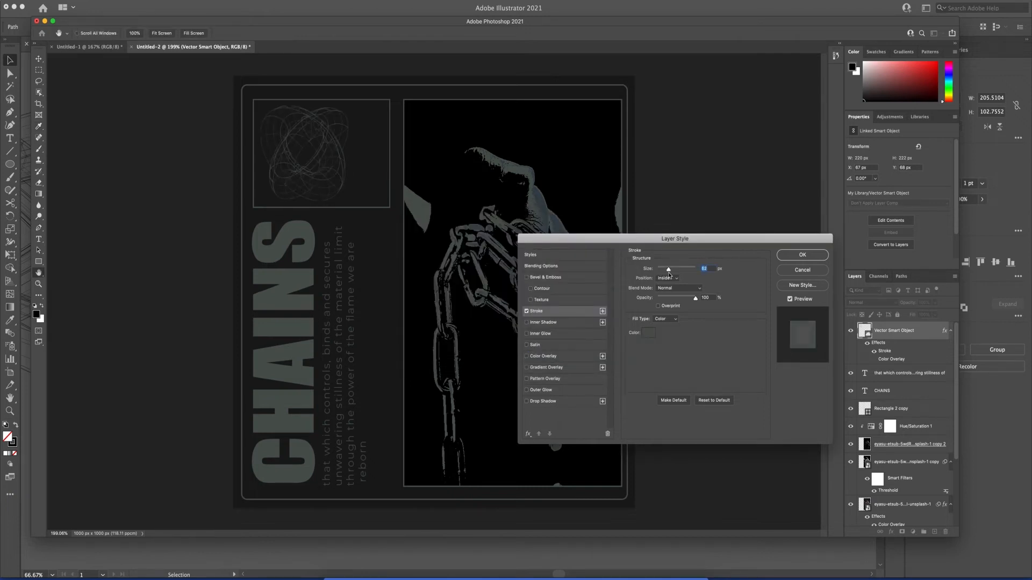
Position the wireframe's stroke outside, thin it to a few pixels and use the color #4e5551
left_click(678, 277)
left_click(666, 269)
left_click_drag(668, 269, 658, 275)
left_click(648, 333)
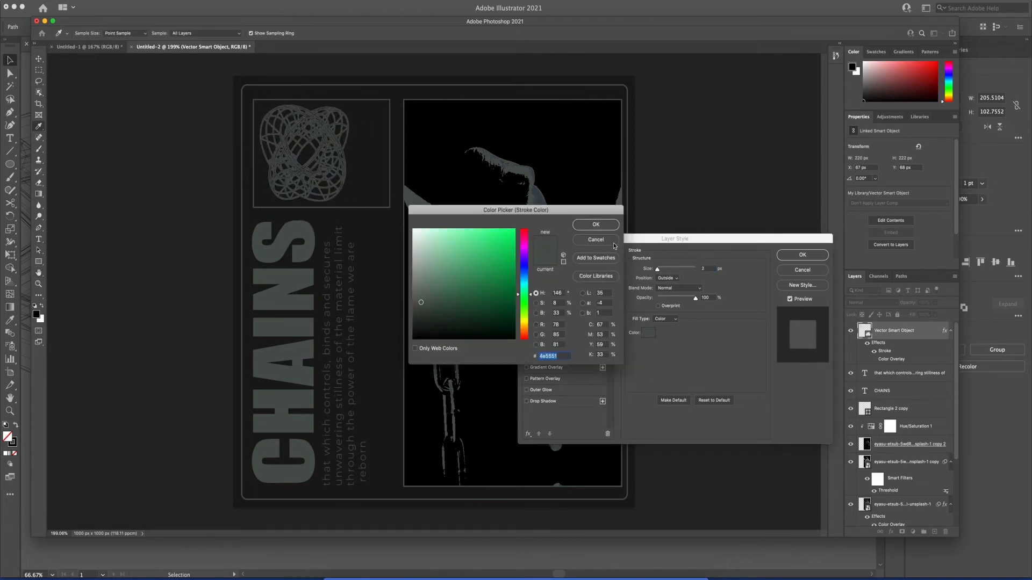
left_click(595, 224)
Try Lighter Color for the wireframe's stroke, set its blend mode to Color Dodge and apply the style with the color overlay enabled
left_click(679, 288)
left_click(676, 311)
left_click(676, 289)
left_click(675, 294)
left_click(670, 288)
left_click(671, 271)
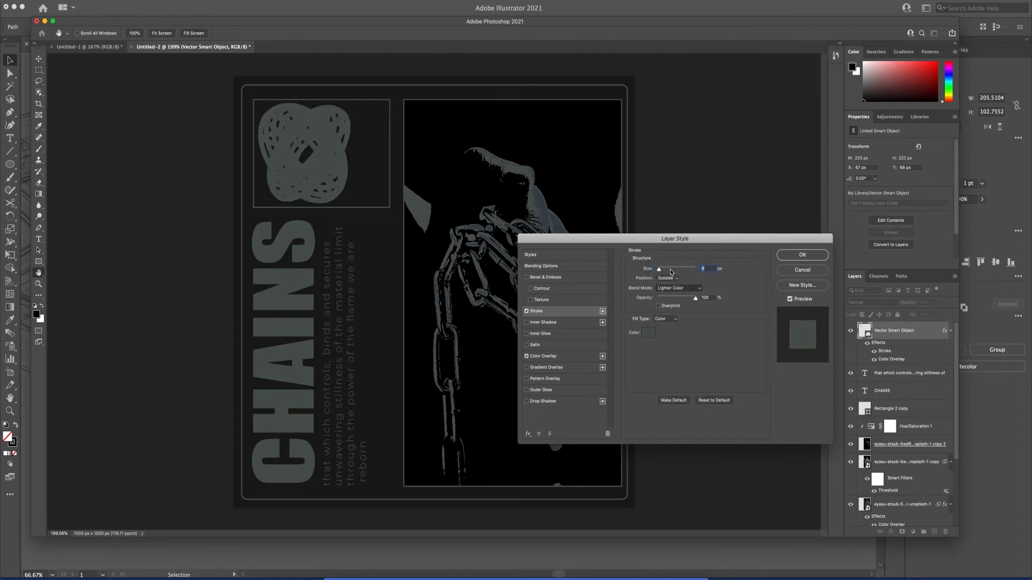
left_click(671, 290)
left_click(672, 298)
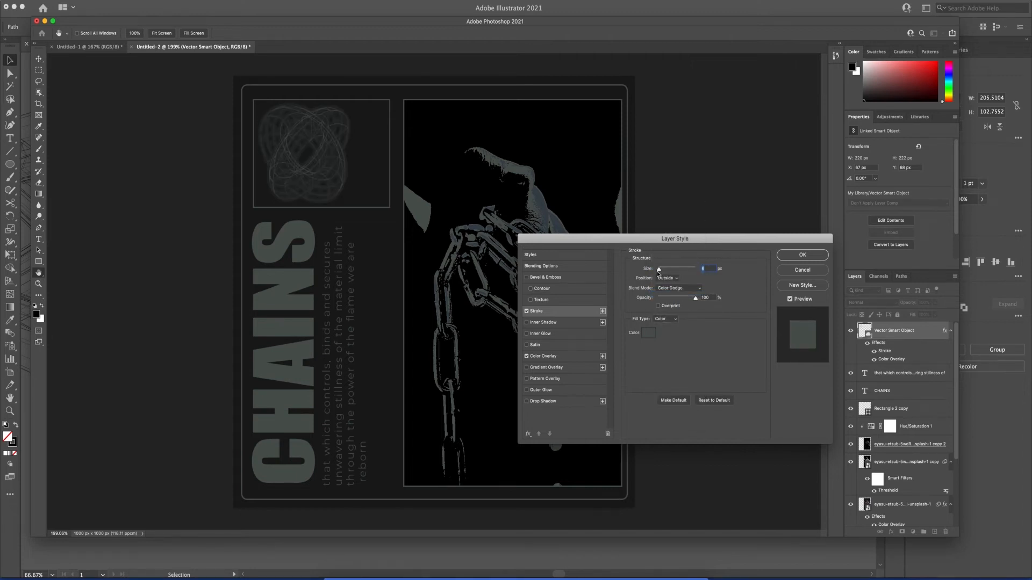
left_click(550, 355)
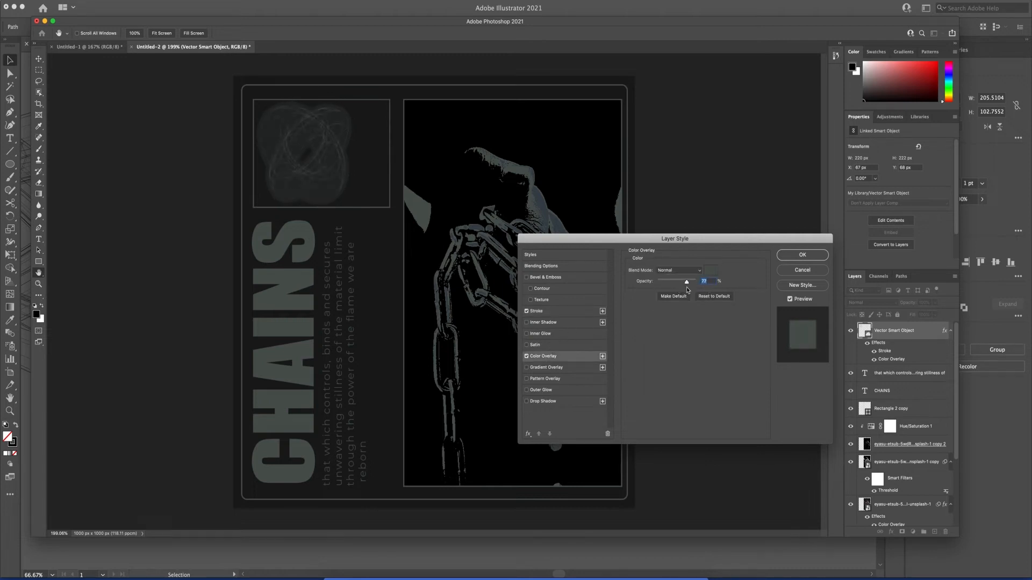
left_click(802, 255)
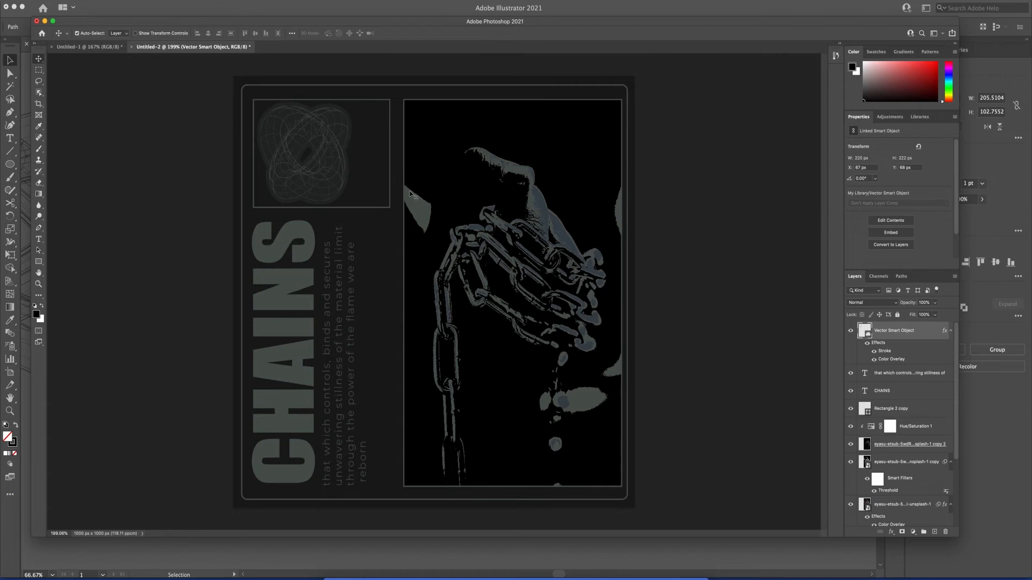
key("v")
left_click(397, 210)
left_click(898, 317)
left_click(393, 208)
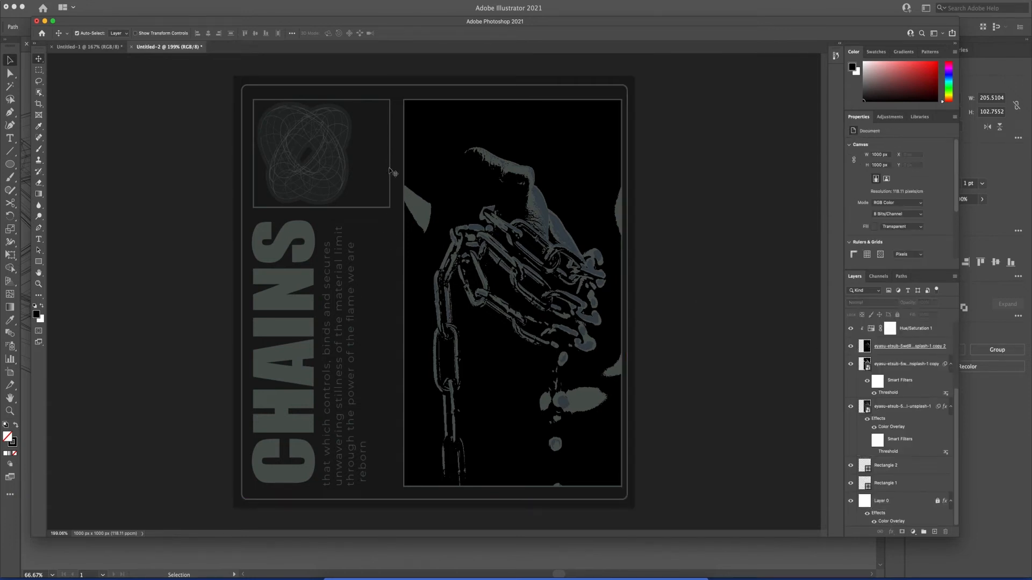
left_click_drag(402, 149, 387, 173)
key("super+t")
key("Return")
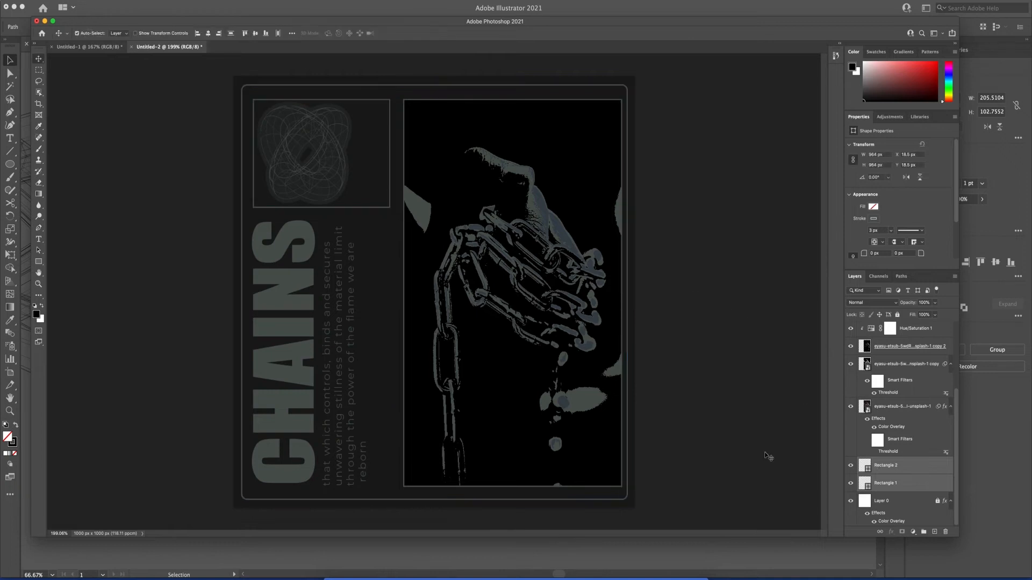
Narrow the small panel's frame from its outer side so it fits closely around the wireframe
left_click(391, 211)
key("super+t")
left_click_drag(389, 153, 366, 143)
key("Return")
left_click(720, 247)
scroll(504, 277, "down", 5)
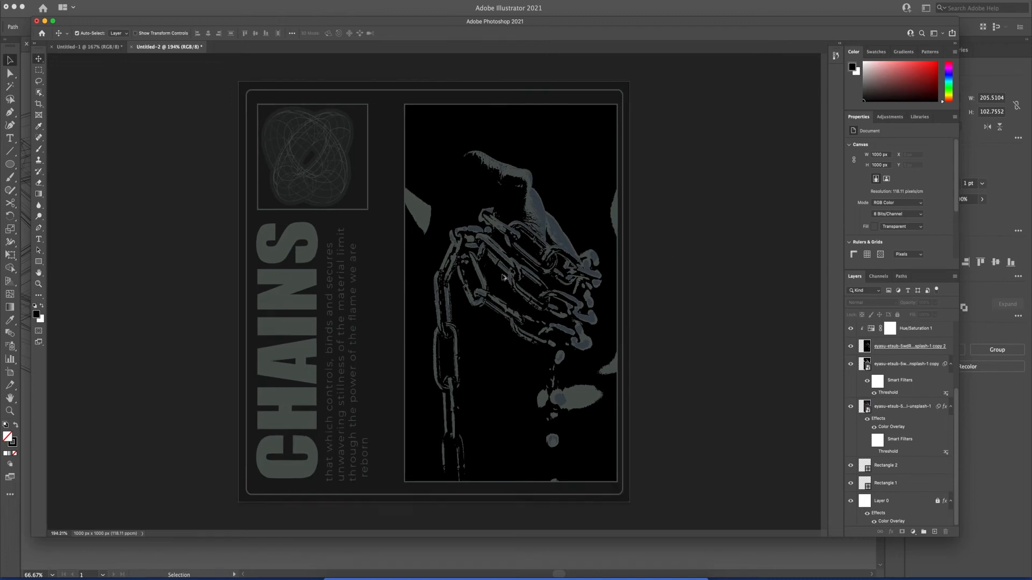
scroll(905, 352, "up", 5)
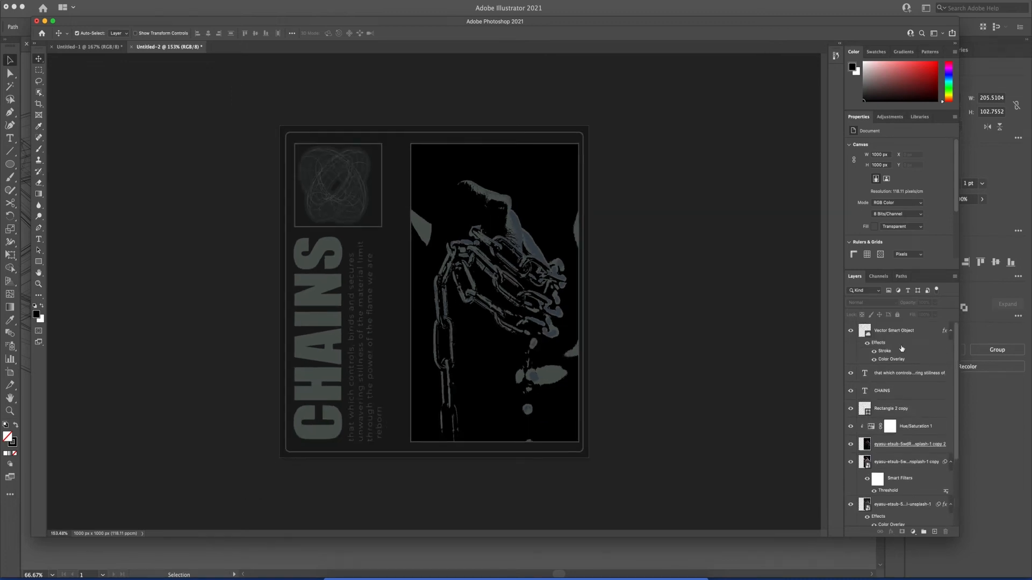
Preview other blend modes on the chained-hands copy, keep Multiply and slightly lower the layer's opacity
left_click(950, 333)
left_click(950, 331)
left_click(871, 303)
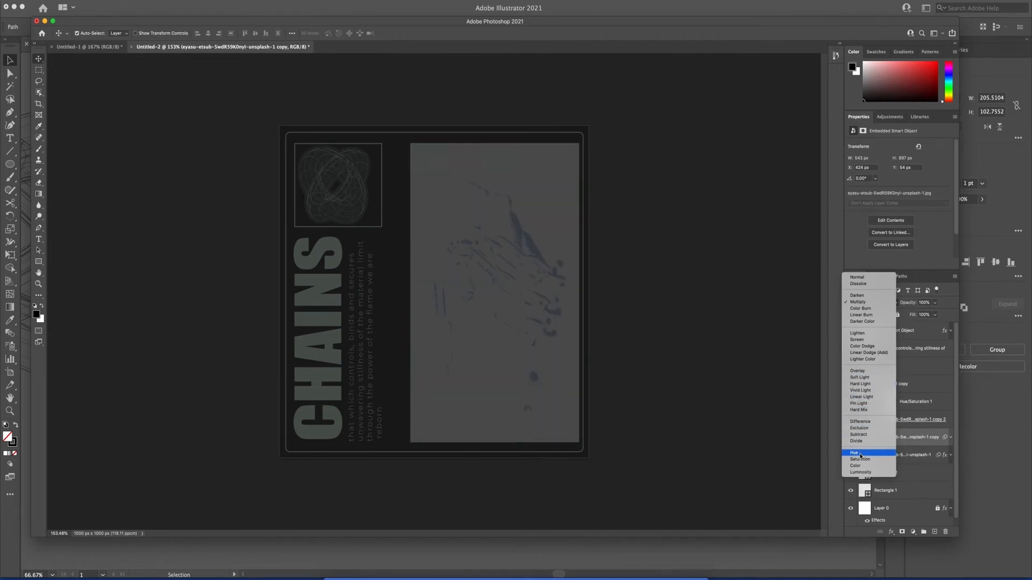
left_click(783, 336)
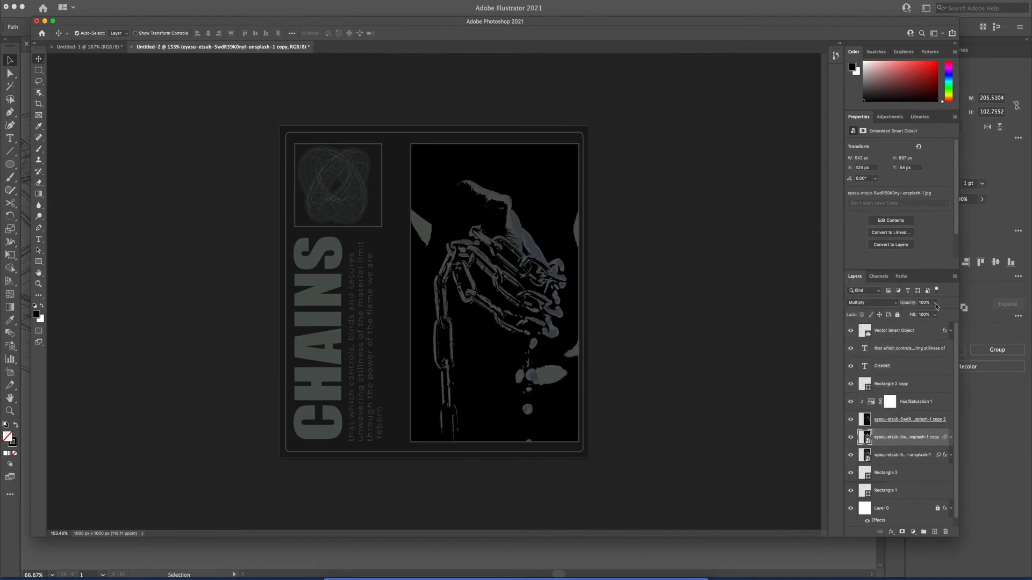
left_click_drag(925, 316, 935, 317)
Change the background layer's color overlay to near-black #090909
scroll(910, 433, "down", 1)
double_click(940, 503)
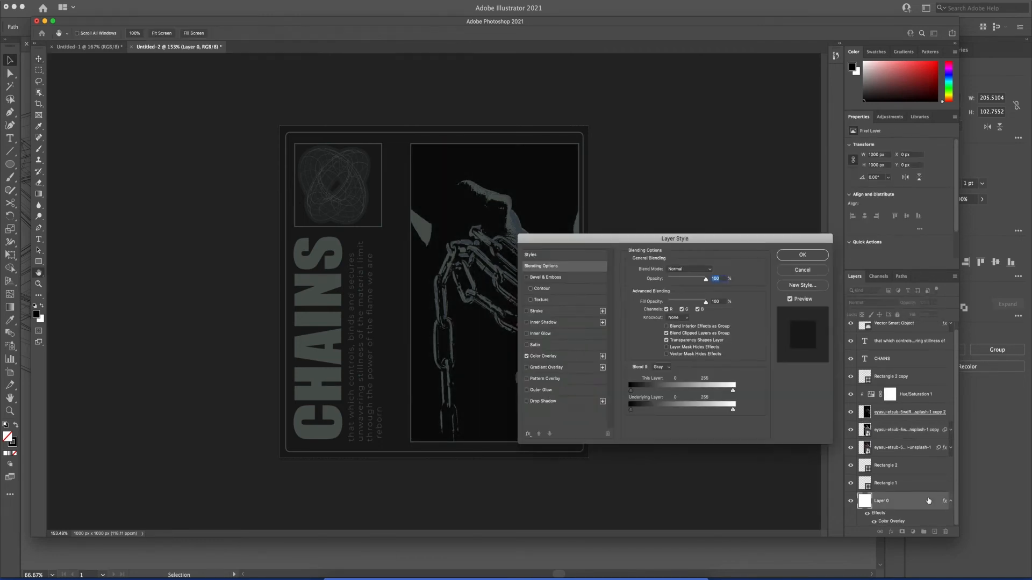
left_click(544, 356)
left_click(710, 273)
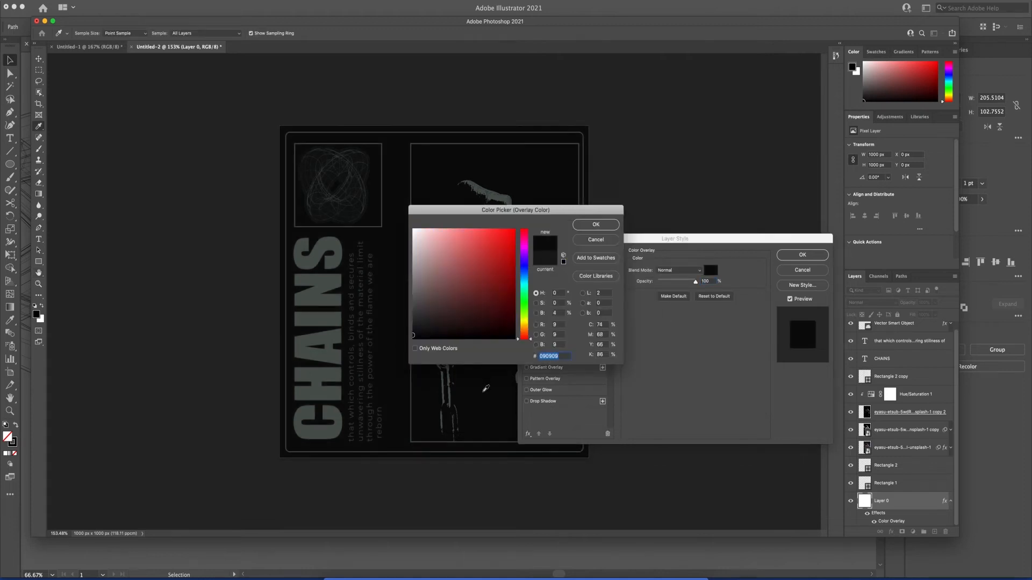
left_click(598, 223)
left_click(802, 256)
Lower the opacity of the Multiply chained-hands copy to about 76%
left_click(885, 417)
left_click(889, 446)
left_click(935, 305)
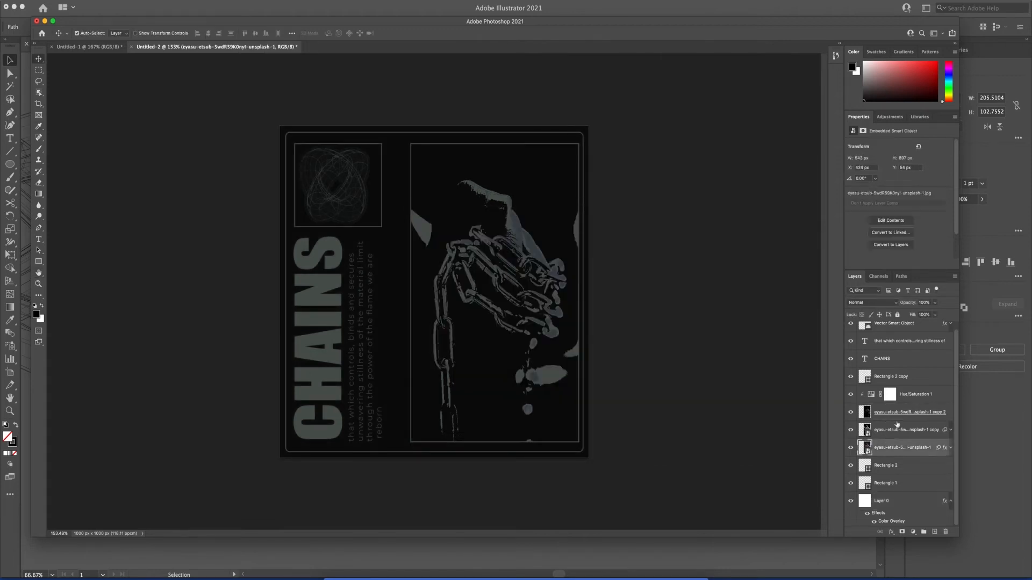
mouse_move(935, 313)
left_mouse_down()
mouse_move(925, 316)
mouse_move(935, 315)
left_mouse_up()
left_click(931, 428)
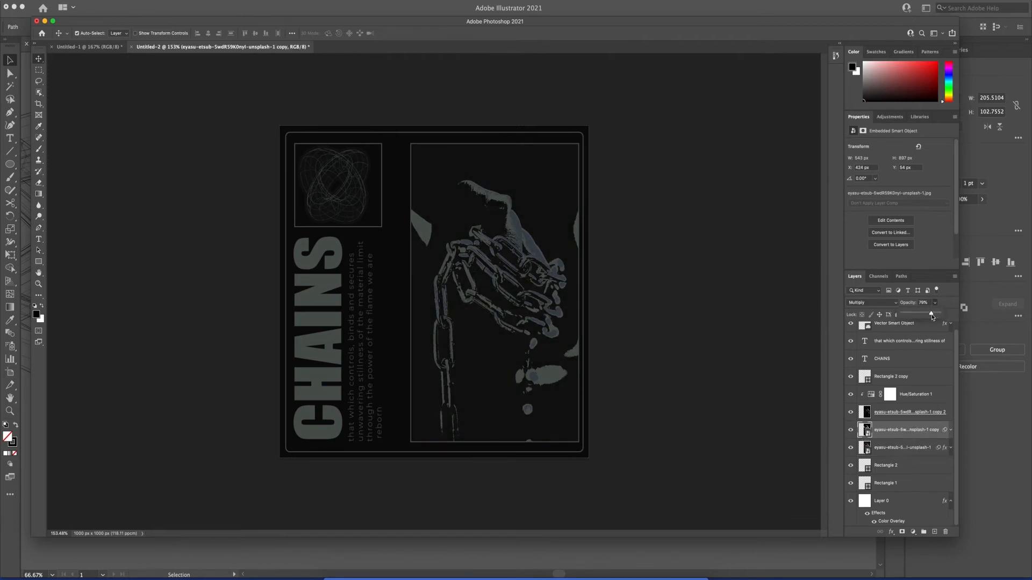
Retune the background layer's color overlay to a slightly lighter near-black
double_click(902, 522)
left_click(710, 270)
left_click(525, 290)
left_click(597, 231)
left_click(796, 257)
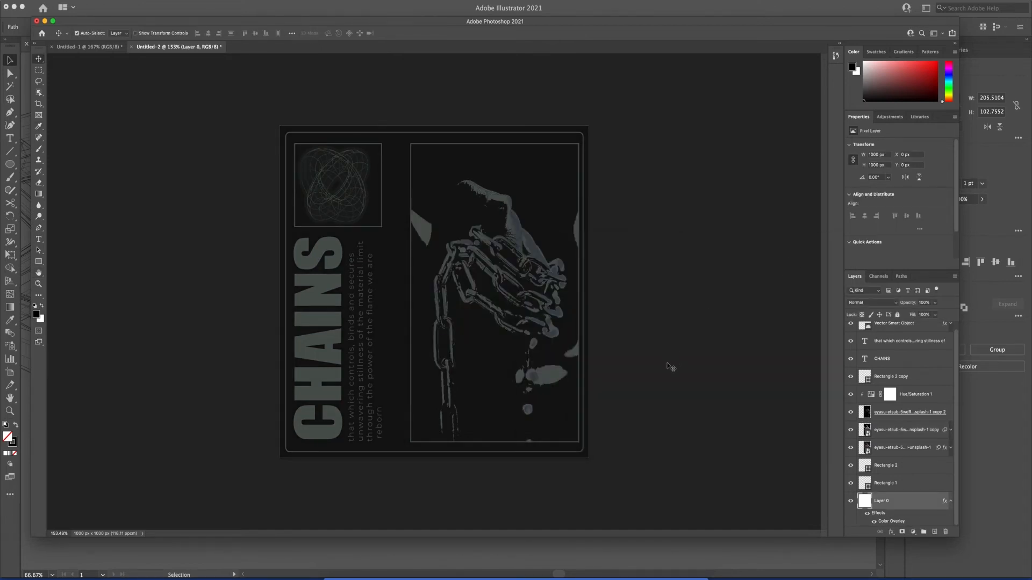
Place a duplicate of the background layer at the top of the stack with its color overlay hidden
scroll(871, 352, "up", 1)
left_click_drag(876, 342, 876, 325)
left_click(63, 198)
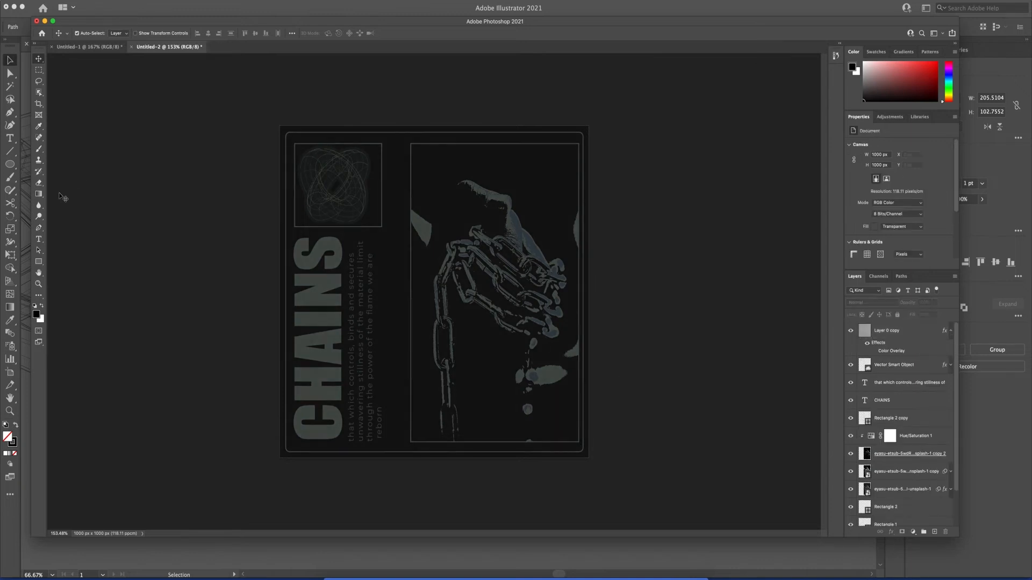
Delete the duplicate background layer and draw a black rectangle covering the whole canvas, about 1002 by 1001 px
left_click(40, 261)
key("v")
left_click(653, 315)
key("BackSpace")
left_click(42, 260)
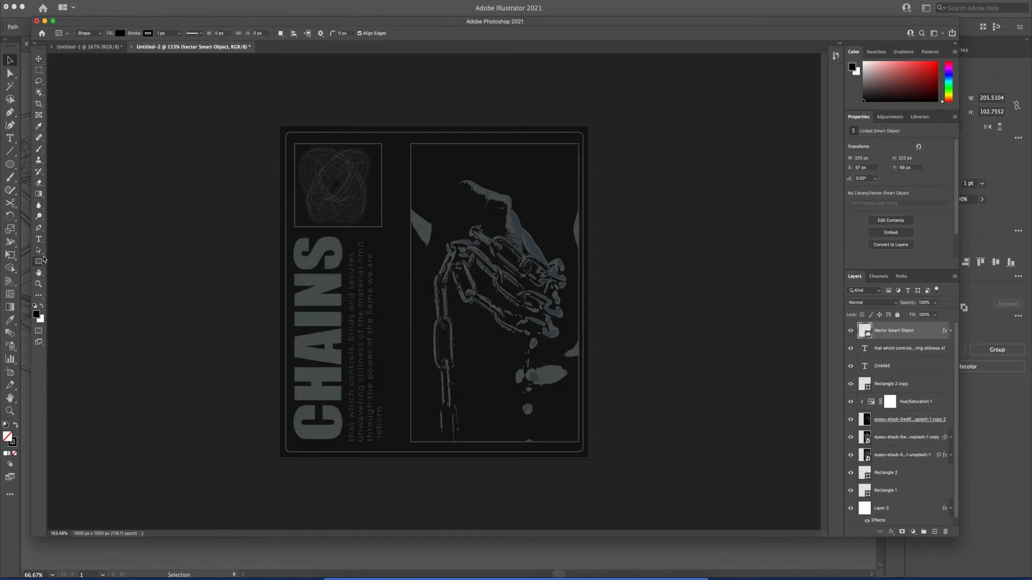
left_click_drag(279, 124, 589, 458)
key("v")
Convert the black rectangle to a smart object and add the Grain texture filter with the Sprinkles grain type
left_click(188, 1)
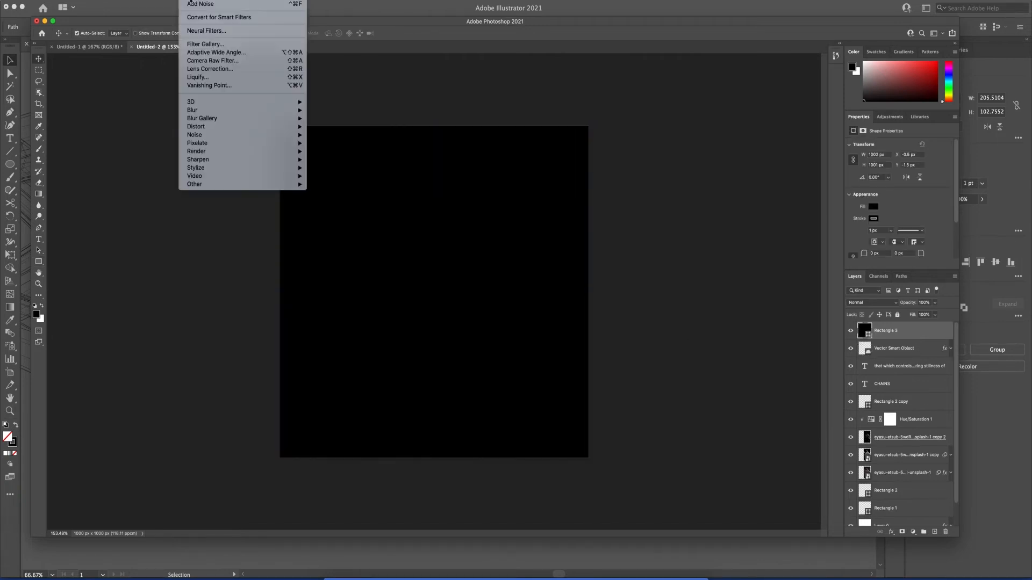
left_click(213, 44)
left_click(581, 183)
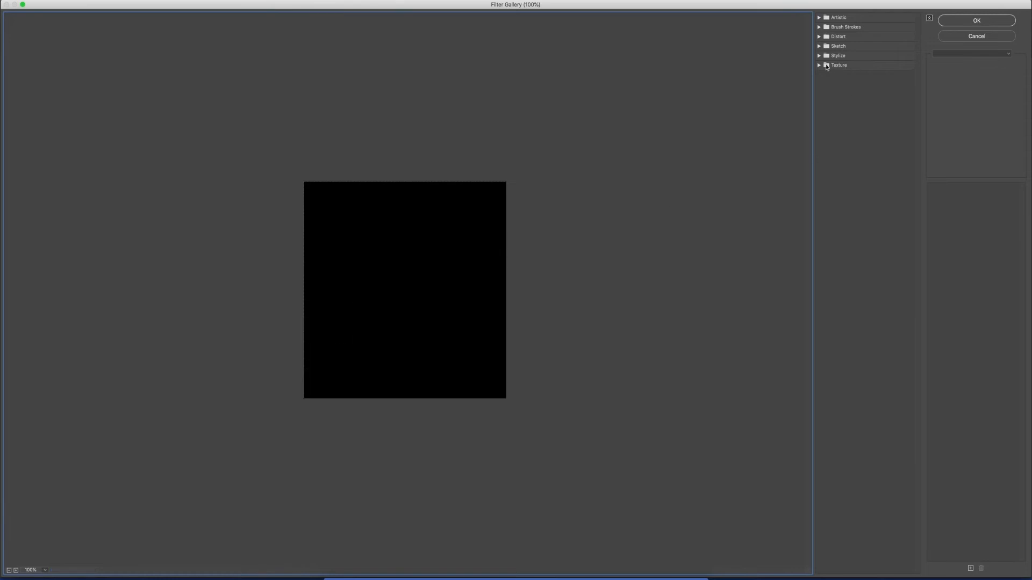
left_click(819, 65)
left_click(865, 79)
left_click(982, 102)
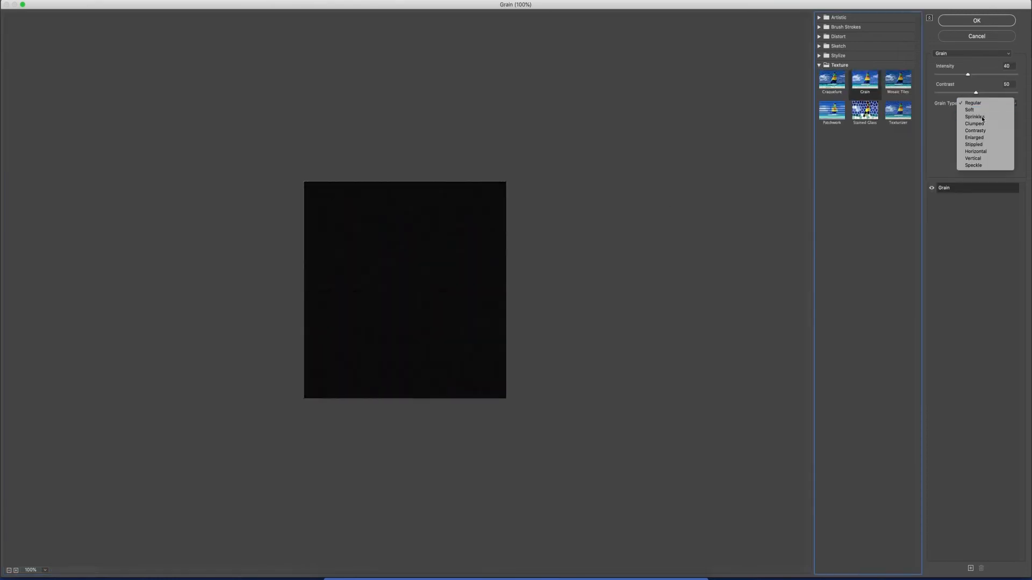
left_click(984, 119)
Set the Sprinkles grain to an intensity of 40 with a low contrast and apply it to the rectangle
mouse_move(968, 74)
left_mouse_down()
mouse_move(991, 77)
mouse_move(974, 84)
left_mouse_up()
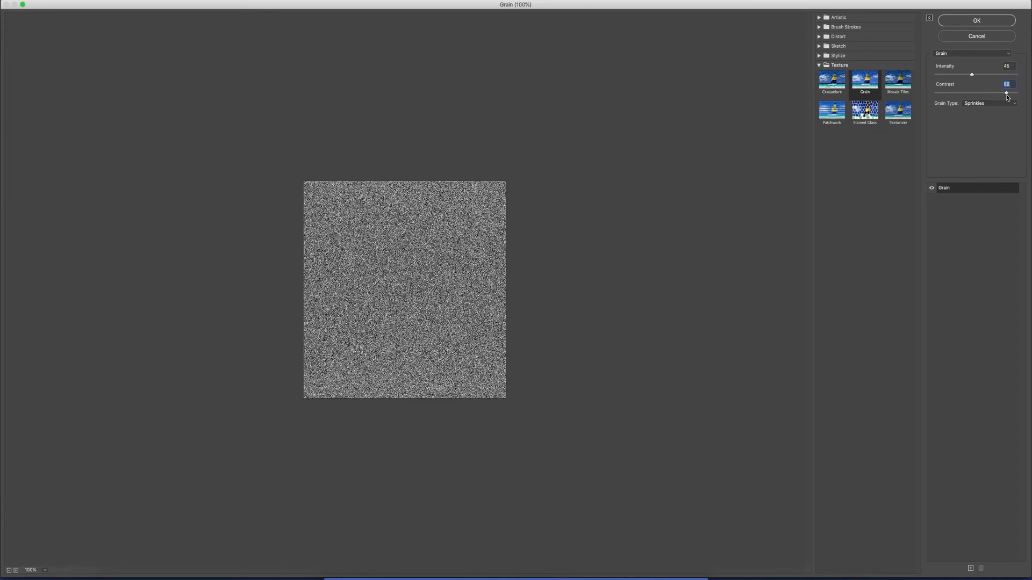
left_click(945, 94)
left_click_drag(944, 95, 1014, 96)
left_click(940, 95)
mouse_move(944, 97)
left_mouse_down()
mouse_move(992, 77)
mouse_move(965, 77)
mouse_move(948, 95)
left_mouse_up()
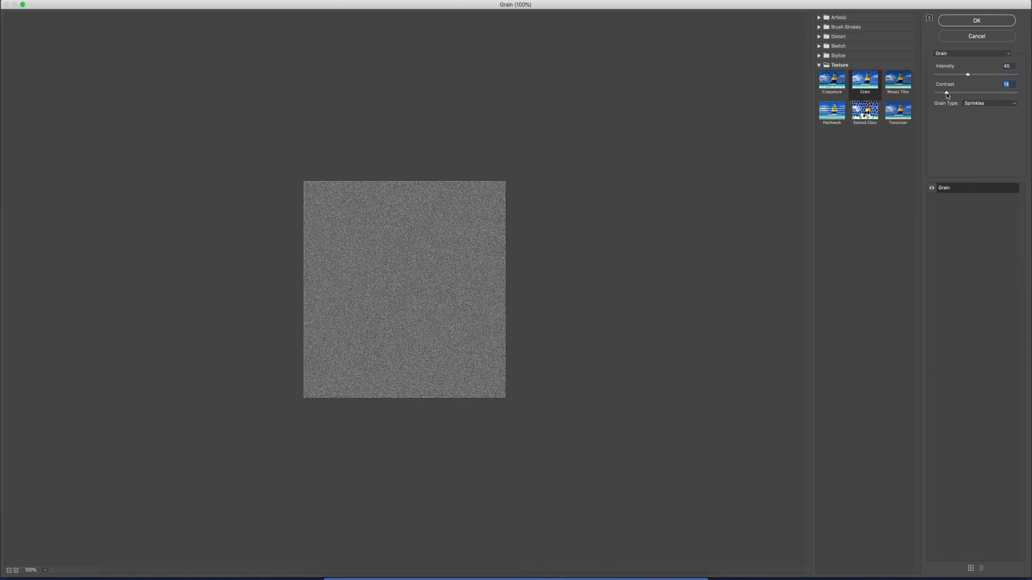
left_click(973, 24)
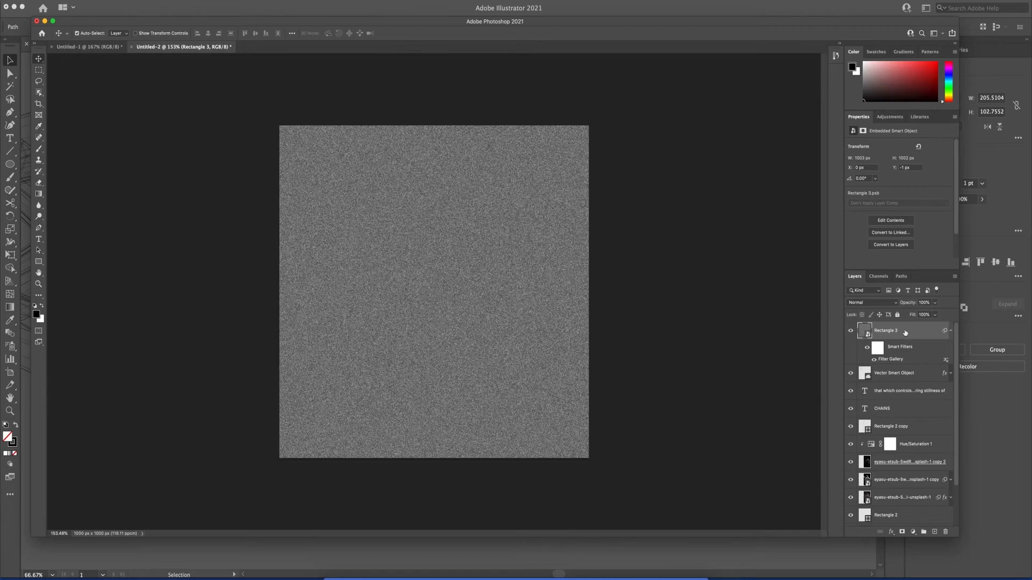
Duplicate the grain rectangle and change the copy's grain to Vertical with intensity 94 and contrast about 90
double_click(890, 359)
left_click(989, 103)
left_click(978, 109)
mouse_move(948, 93)
left_mouse_down()
mouse_move(975, 94)
mouse_move(952, 78)
left_mouse_up()
left_click(989, 104)
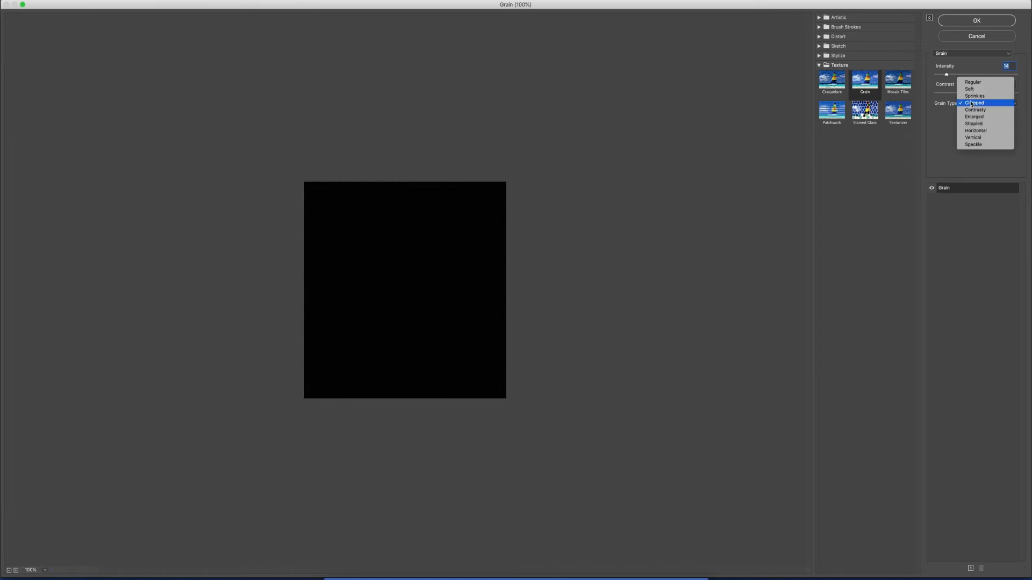
left_click(976, 145)
left_click(987, 103)
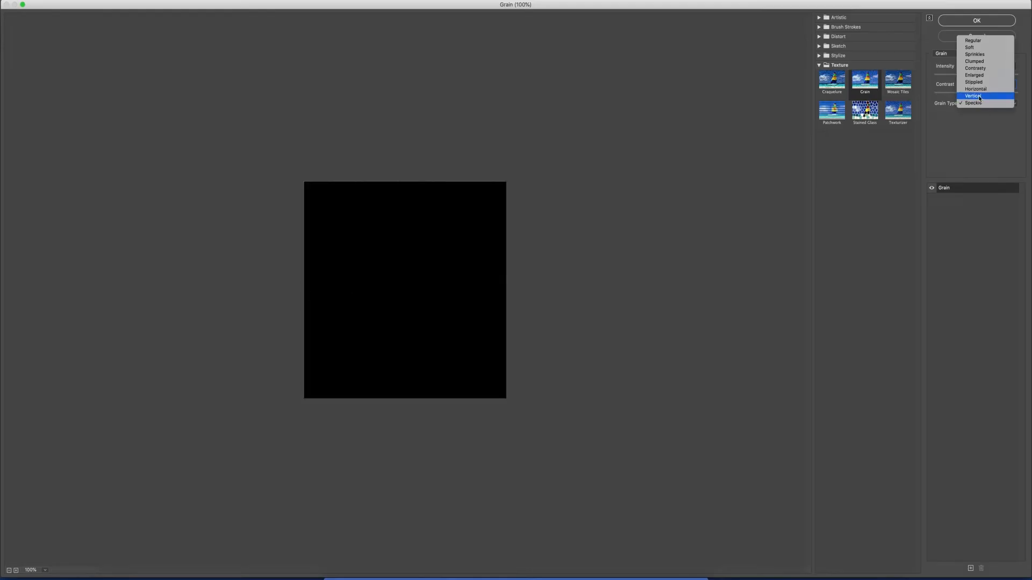
left_click(974, 95)
left_click_drag(936, 93, 1010, 98)
scroll(447, 234, "up", 3)
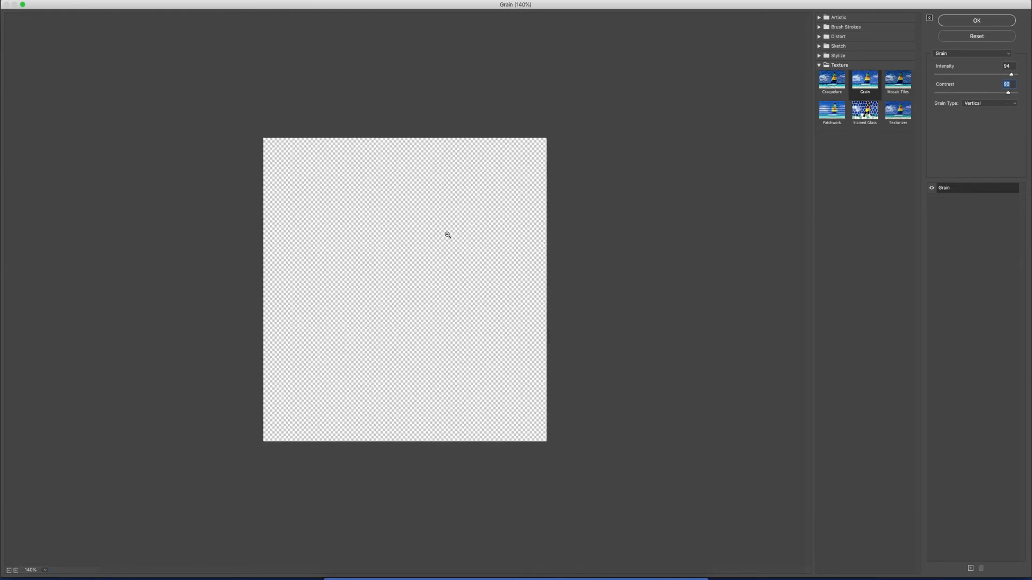
left_click(976, 22)
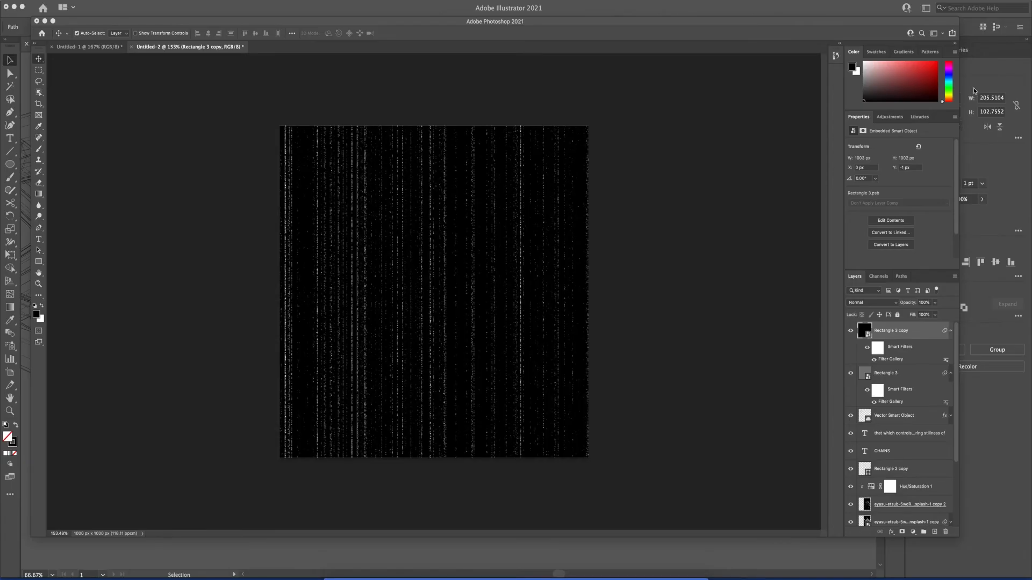
Duplicate the Sprinkles grain rectangle and raise the copy's grain to intensity about 85 and contrast 100
left_click(911, 375)
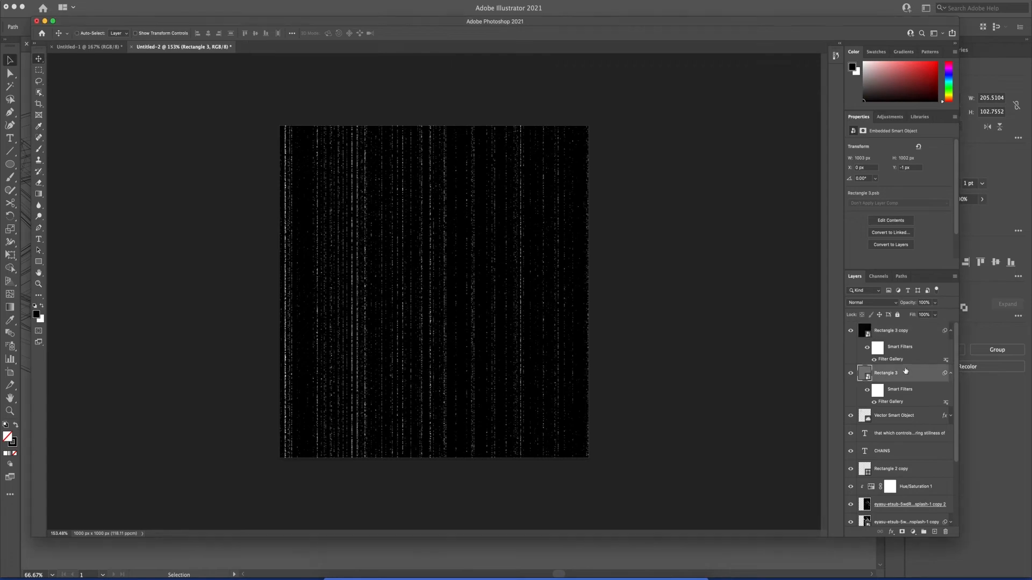
double_click(899, 402)
left_click(1011, 93)
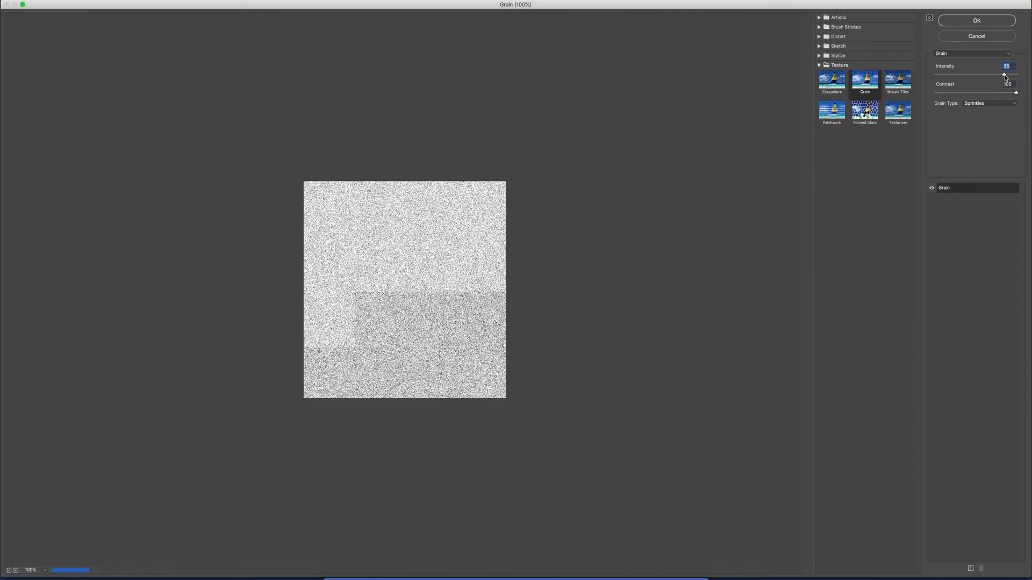
left_click(1001, 21)
left_click(899, 335)
left_click(870, 303)
left_click(812, 336)
left_click(903, 423, "shift")
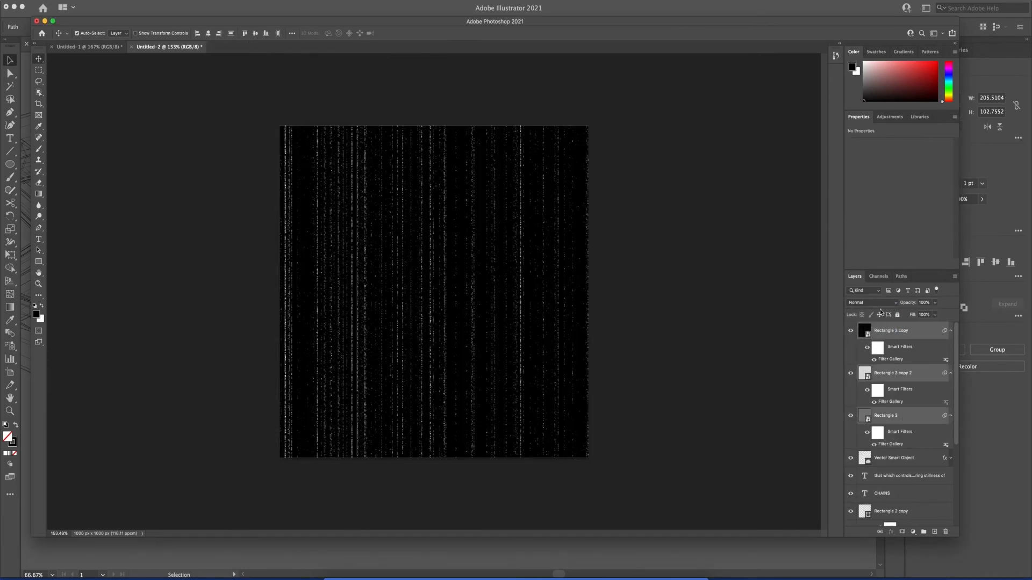
left_click(871, 302)
left_click(757, 330)
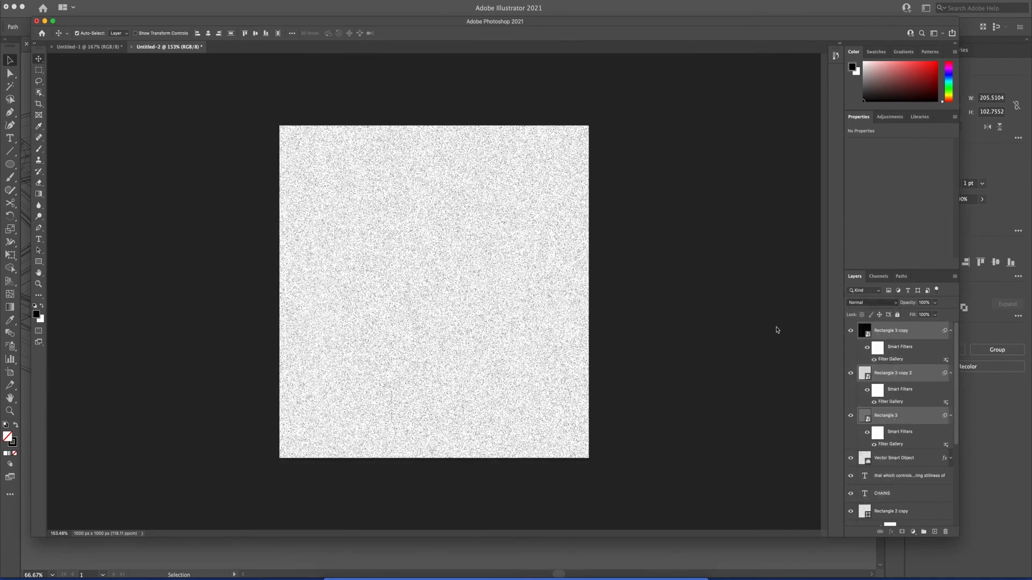
left_click(804, 332)
Hide the two upper grain layers, then blend the original grain rectangle in Multiply mode at reduced opacity
left_click(851, 331)
left_click(852, 371)
left_click(887, 419)
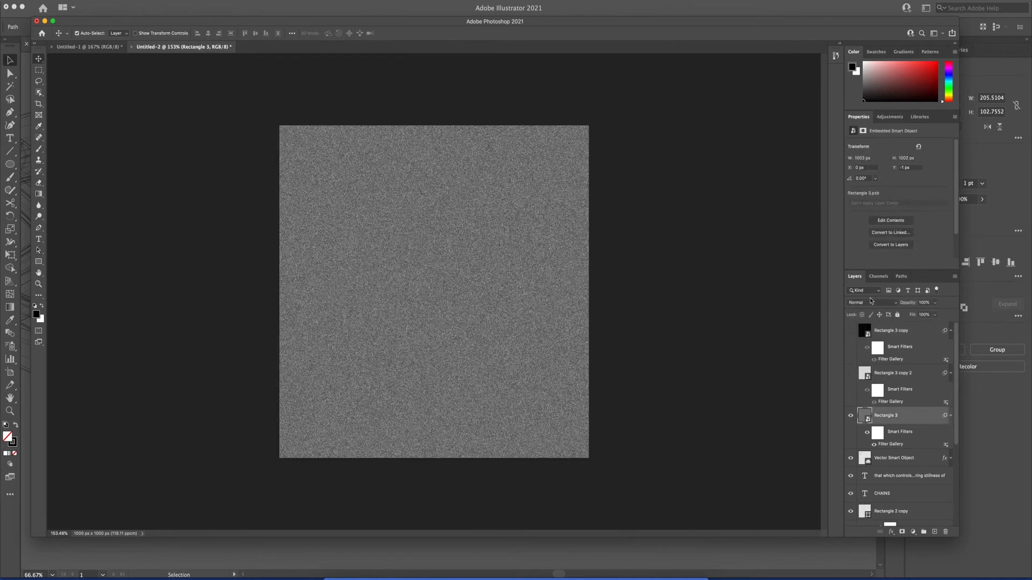
left_click(870, 303)
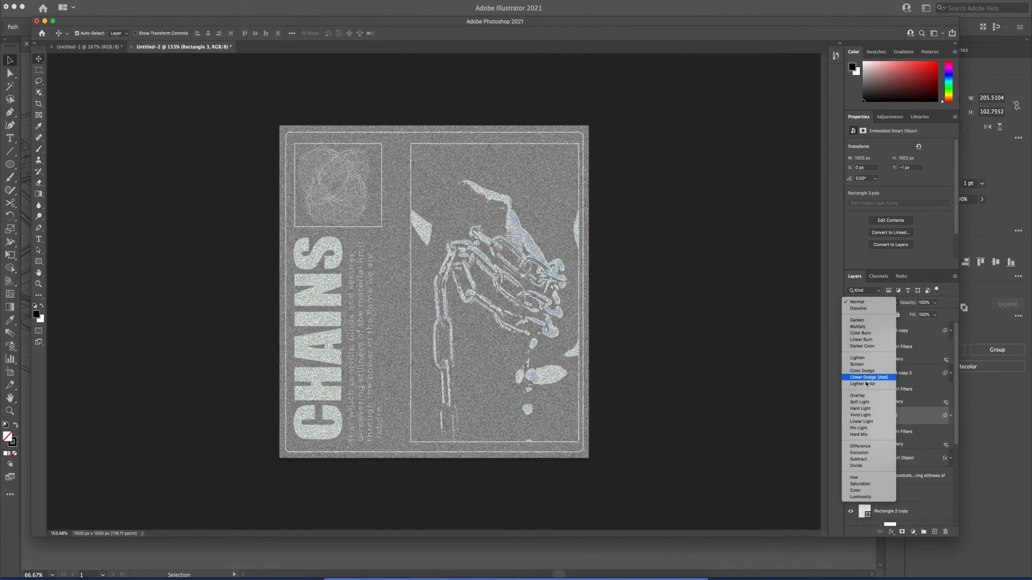
left_click(873, 328)
left_click(935, 304)
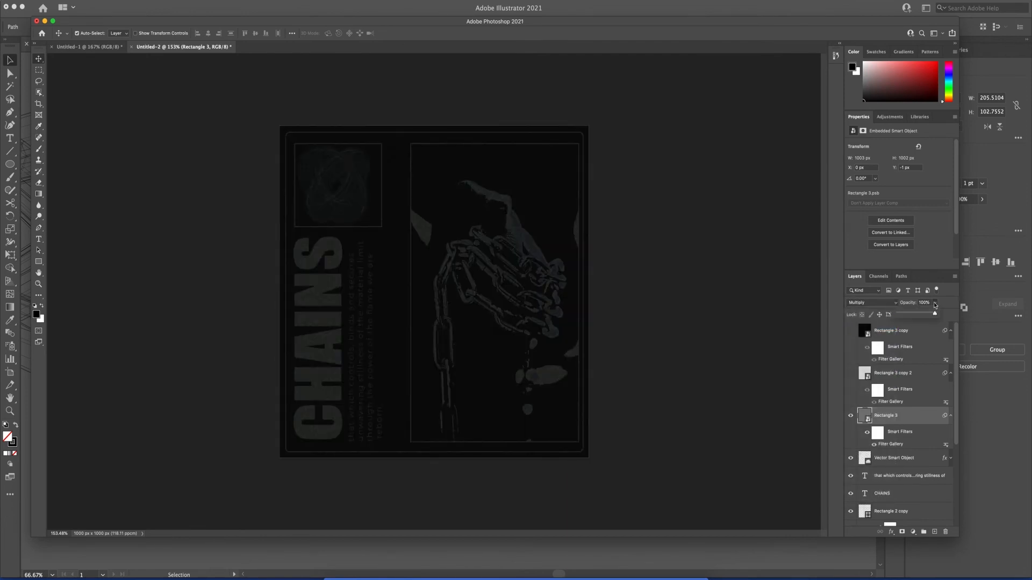
left_click_drag(911, 316, 915, 316)
Show the bright Sprinkles grain copy and blend it in Darker Color mode with slightly lowered opacity
left_click(901, 373)
left_click(851, 373)
left_click(870, 303)
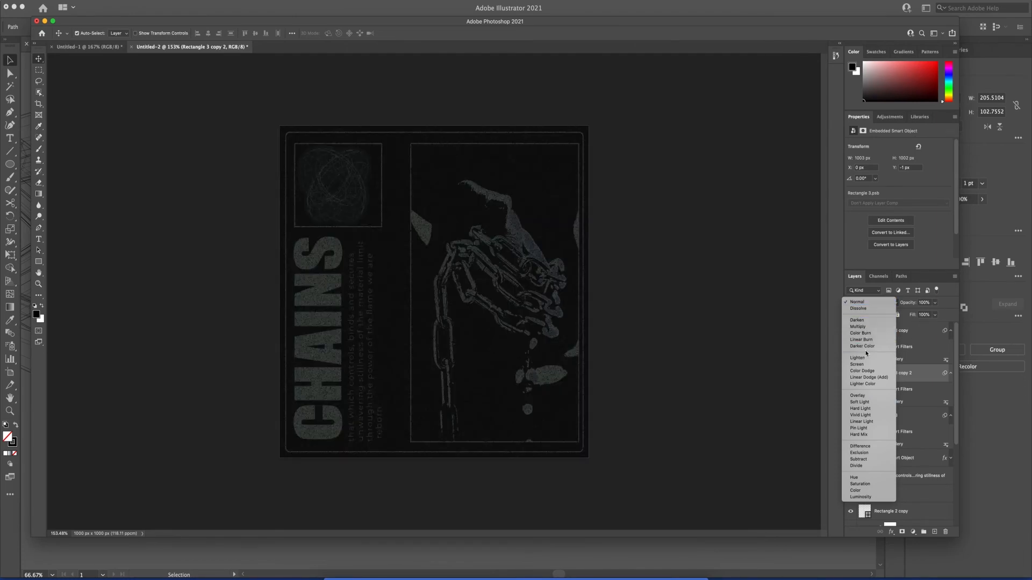
left_click(866, 347)
left_click(935, 303)
mouse_move(936, 316)
left_mouse_down()
mouse_move(916, 316)
mouse_move(933, 316)
left_mouse_up()
Show the vertical grain layer and blend it in Lighter Color mode at about 23% opacity
left_click(893, 331)
left_click(851, 331)
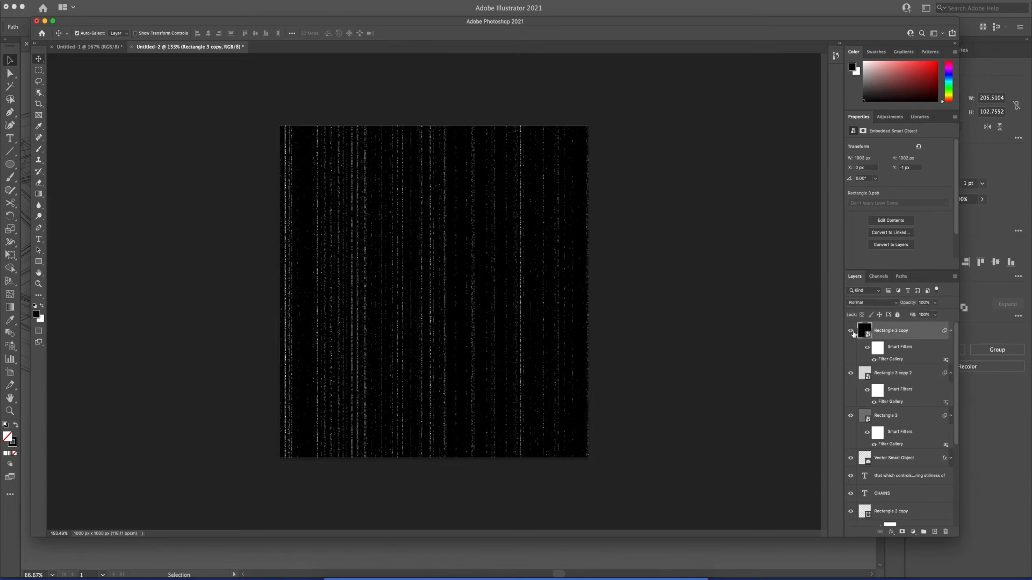
left_click(871, 302)
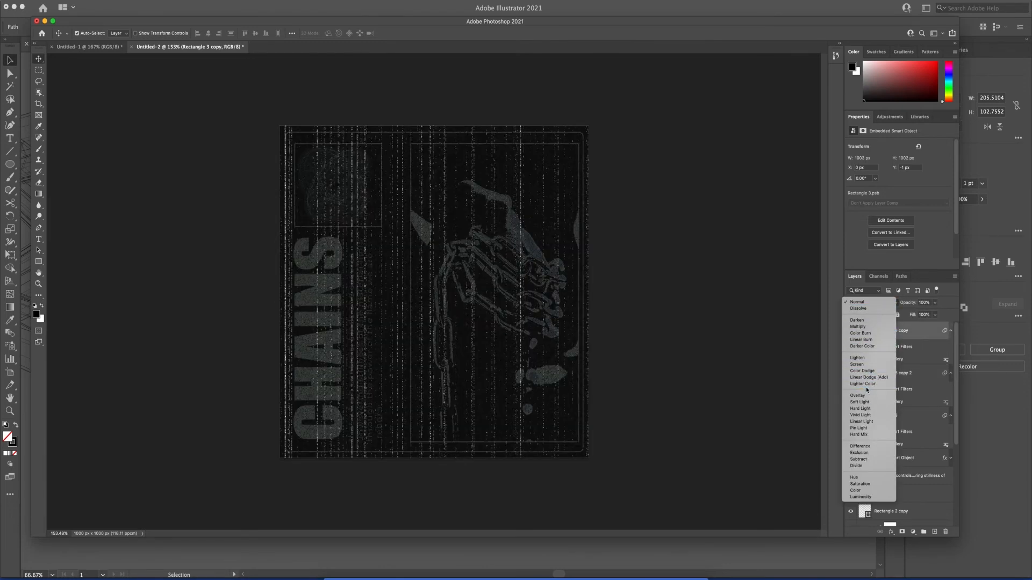
left_click(866, 385)
left_click(934, 302)
left_click_drag(937, 314, 909, 315)
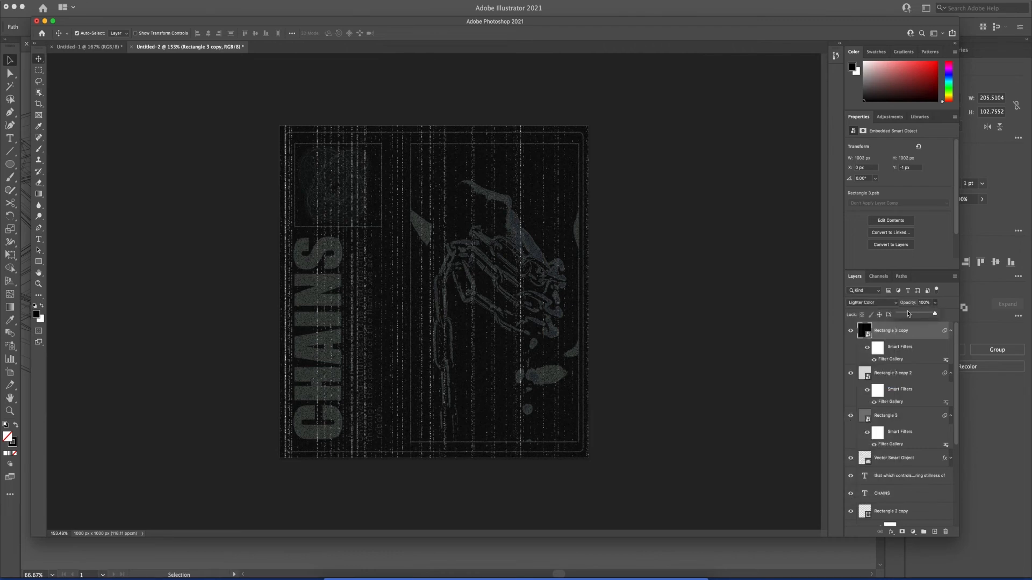
left_click(661, 276)
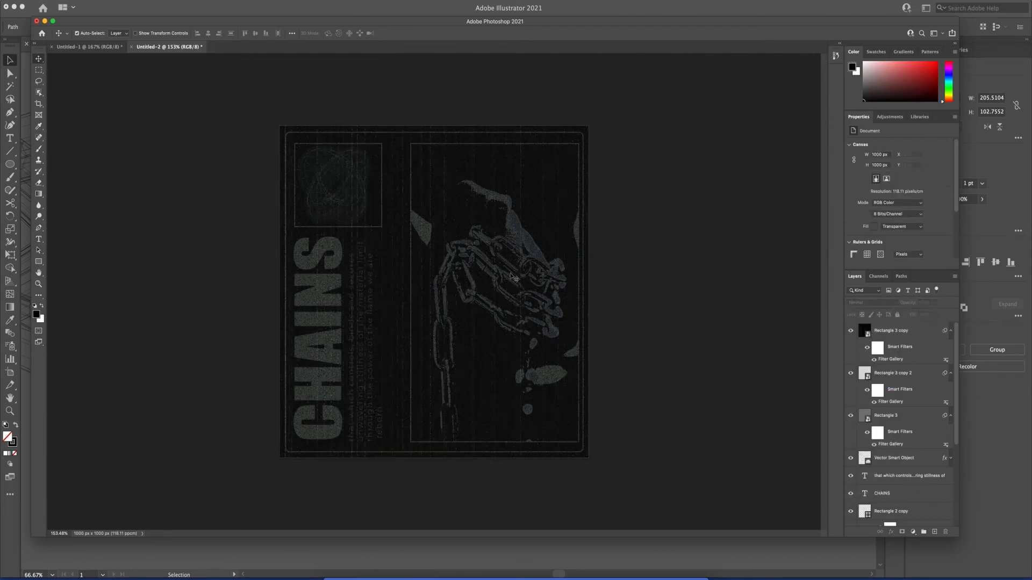
Examine the grain and vertical streaks over the text, ornament and chained hands at several magnifications
scroll(511, 275, "up", 10)
scroll(511, 275, "down", 6)
scroll(384, 293, "down", 4)
scroll(384, 292, "up", 1)
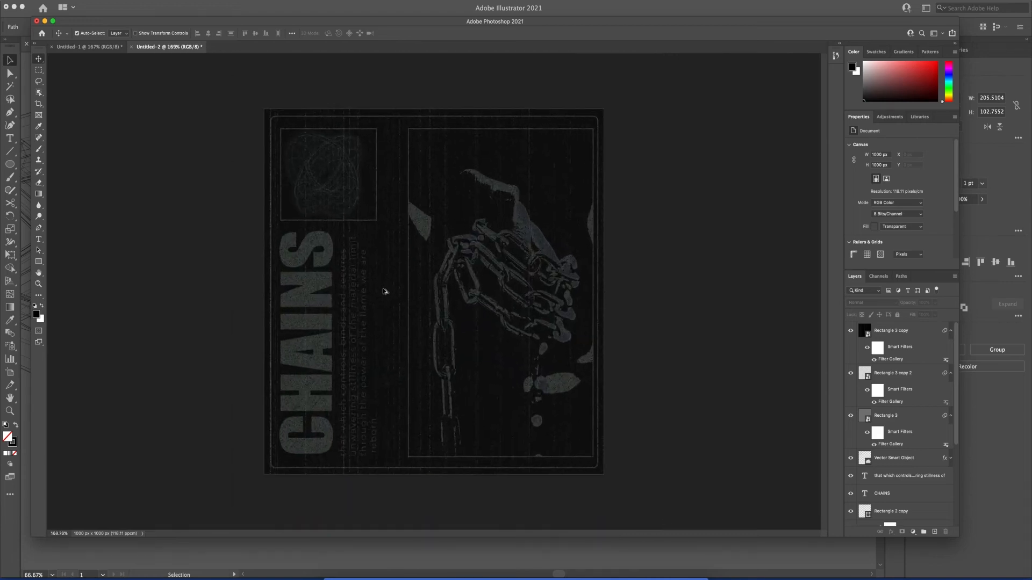
scroll(385, 291, "up", 1)
scroll(892, 352, "down", 3)
scroll(892, 352, "up", 3)
scroll(311, 330, "up", 4)
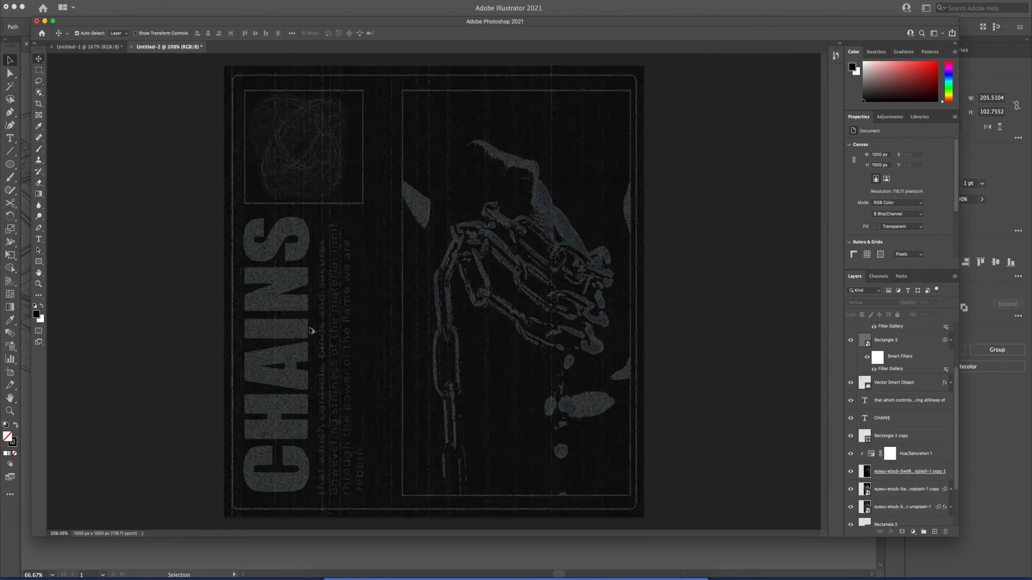
scroll(311, 331, "down", 5)
scroll(524, 295, "up", 6)
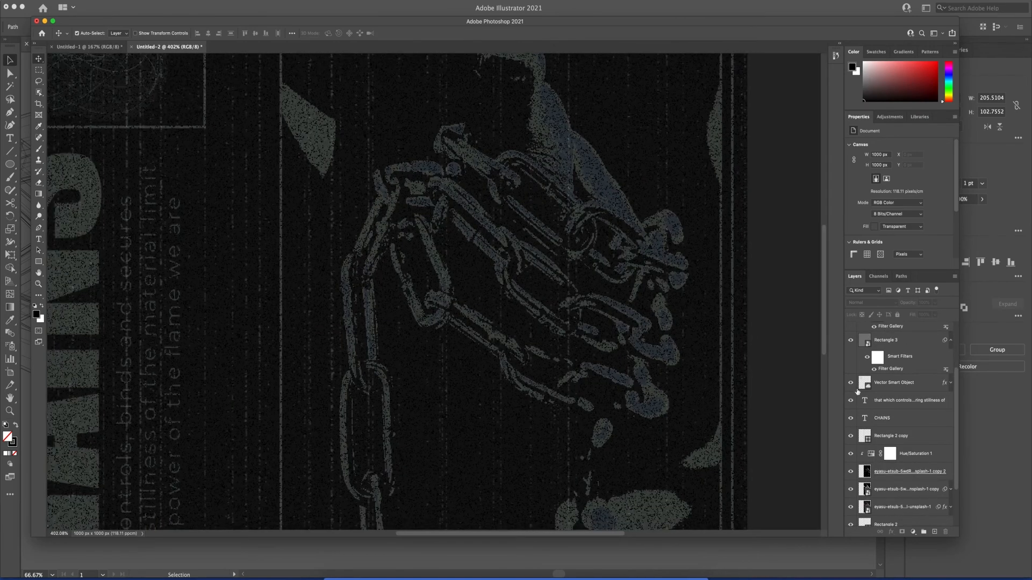
scroll(895, 414, "down", 3)
left_click(891, 430)
left_click(870, 413, "shift")
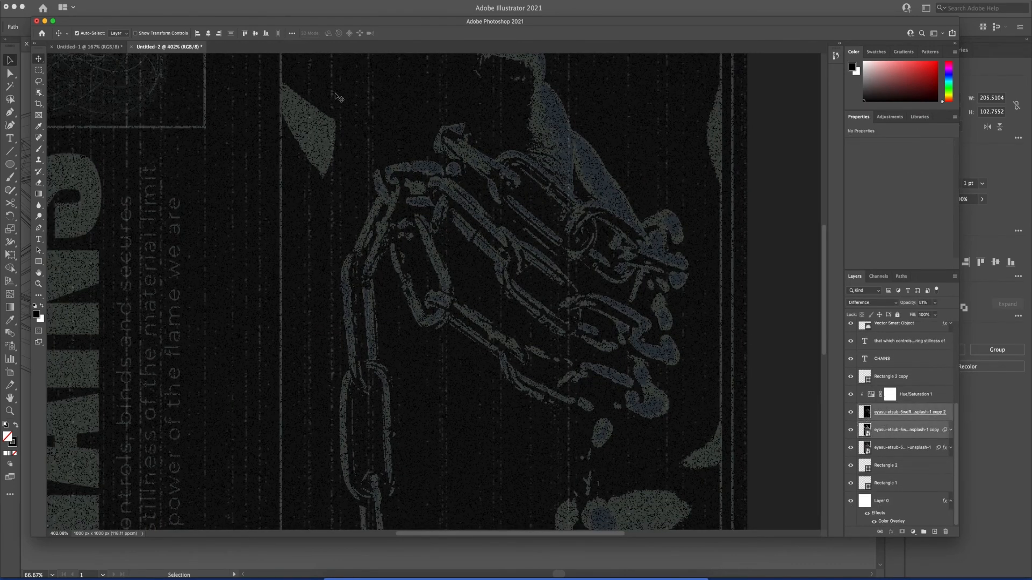
left_click(188, 2)
left_click(858, 396)
left_click(801, 382)
scroll(576, 341, "down", 5)
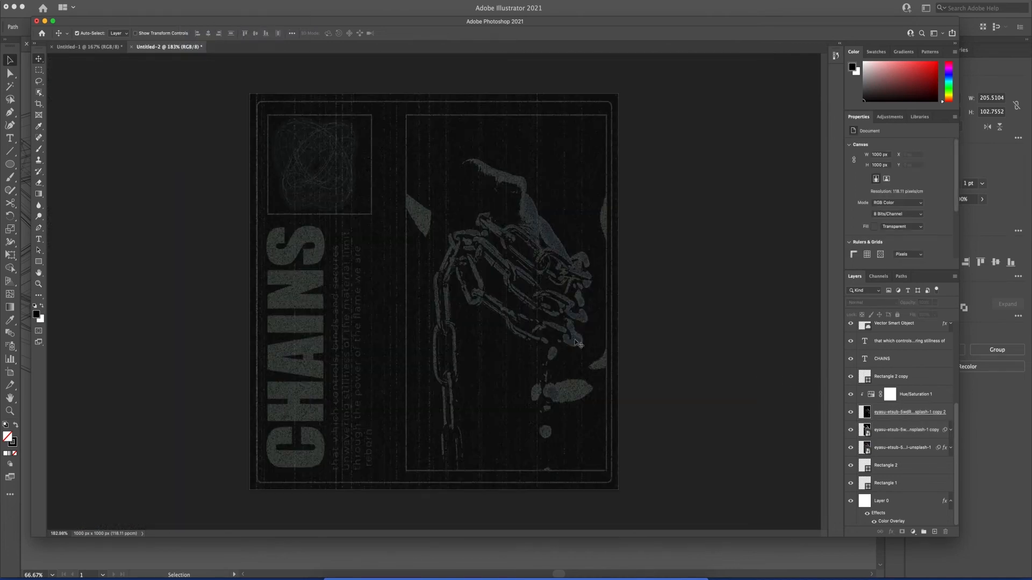
Apply a Crystallize filter with a small cell size to the Multiply chained-hands copy
scroll(501, 307, "up", 2)
scroll(501, 307, "up", 2)
left_click(903, 430)
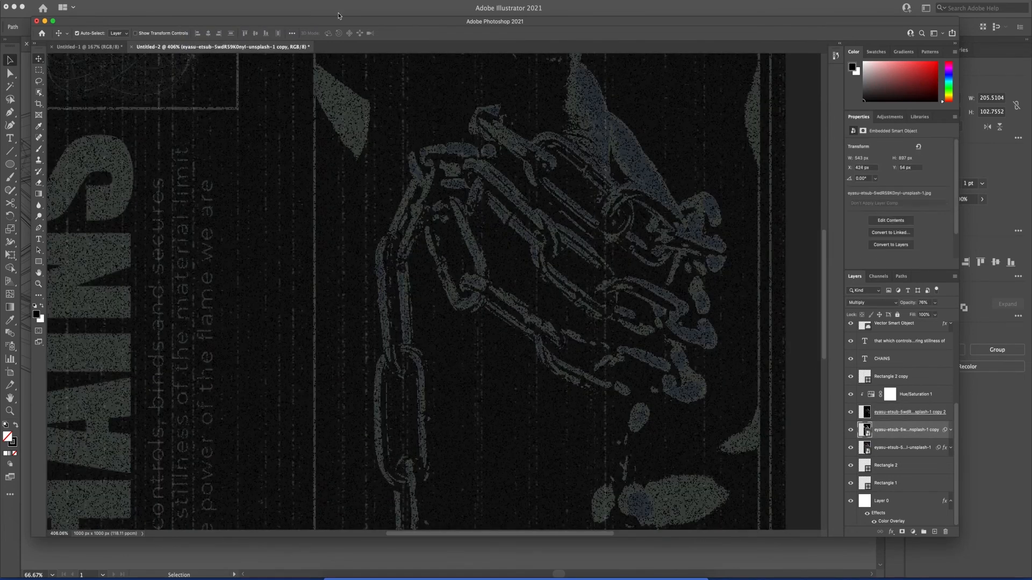
left_click(194, 2)
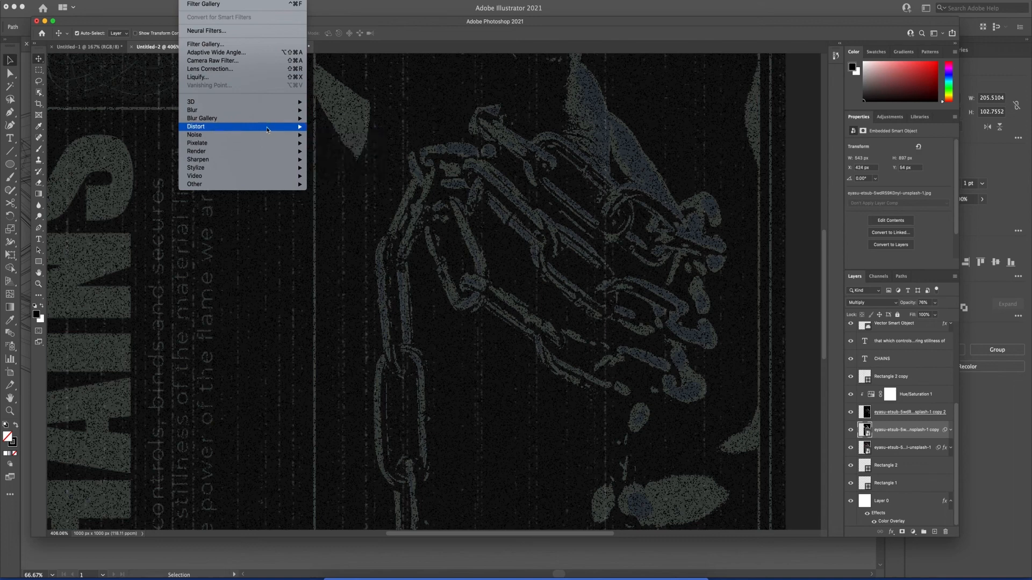
left_click(425, 203)
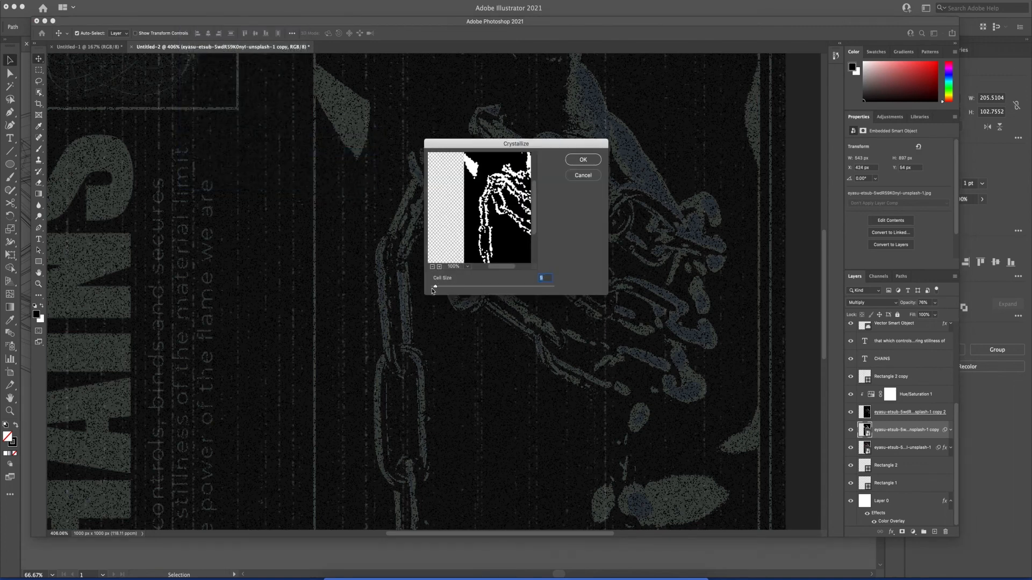
left_click(583, 159)
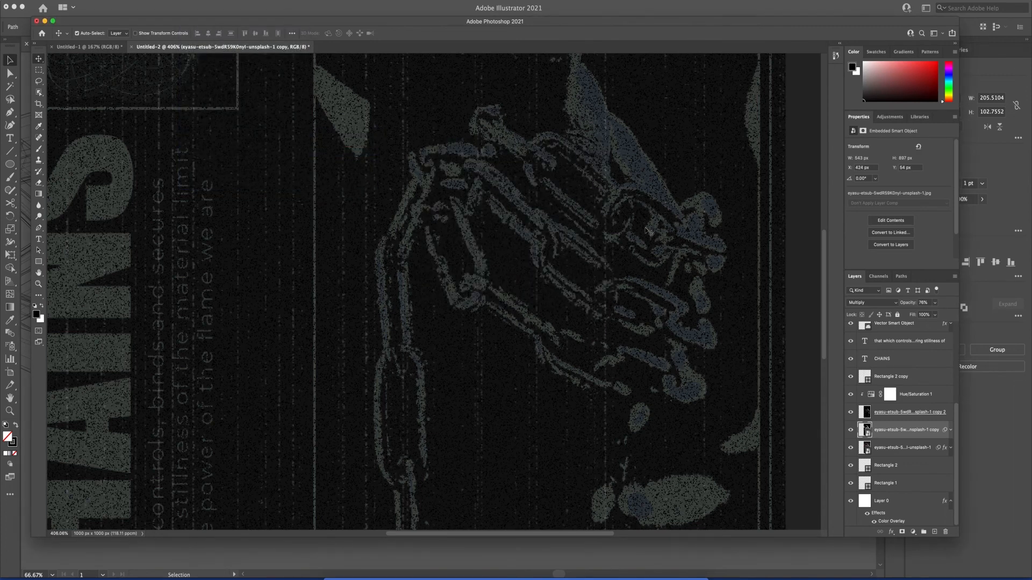
left_click(879, 411)
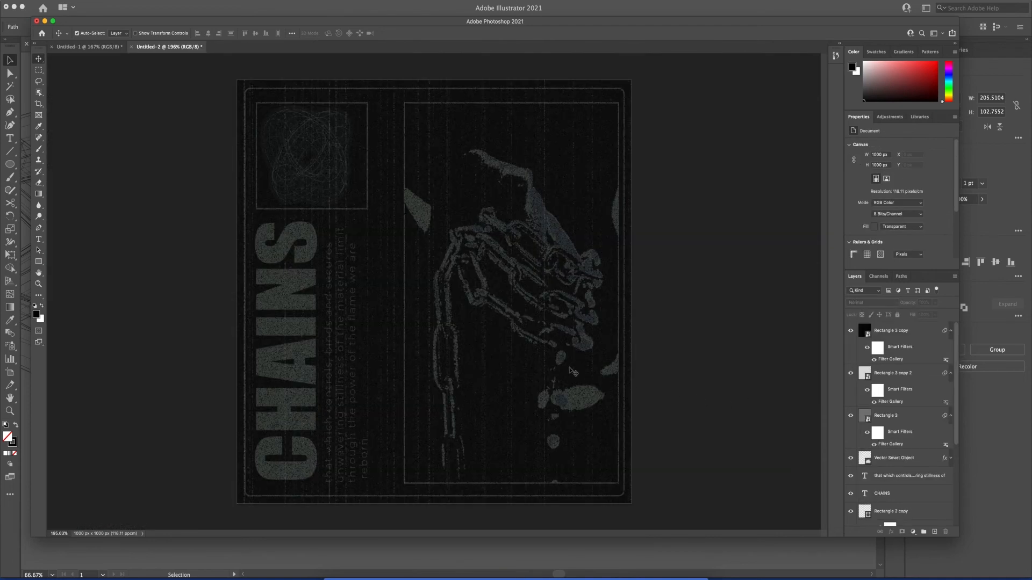
Fade the streaks of the vertical grain layer by narrowing its Blend If range for This Layer
left_click(892, 331)
left_click(936, 303)
double_click(938, 336)
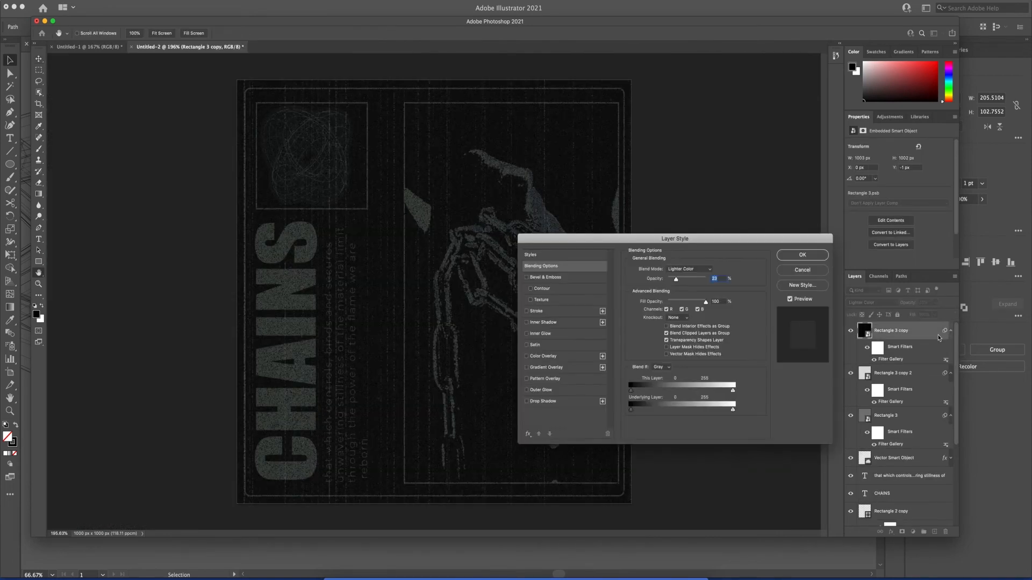
left_click_drag(633, 394, 715, 399)
left_click_drag(642, 391, 734, 393)
left_click_drag(730, 394, 657, 405)
left_click(802, 255)
scroll(492, 129, "up", 3)
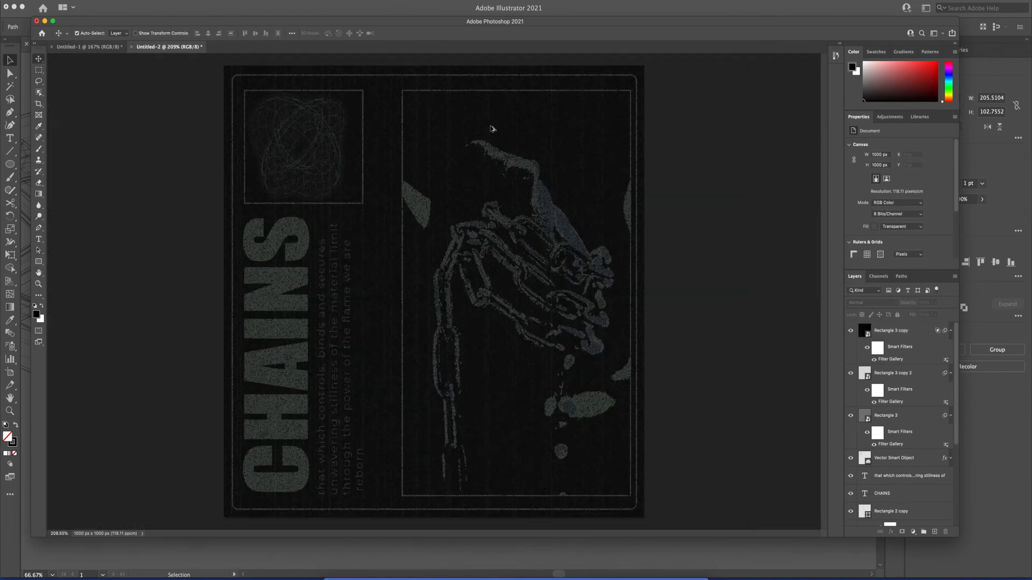
Save the artwork on the computer in the Documents folder as Untitled-2.psd in Photoshop format, with layers kept
scroll(492, 129, "down", 3)
key("super+s")
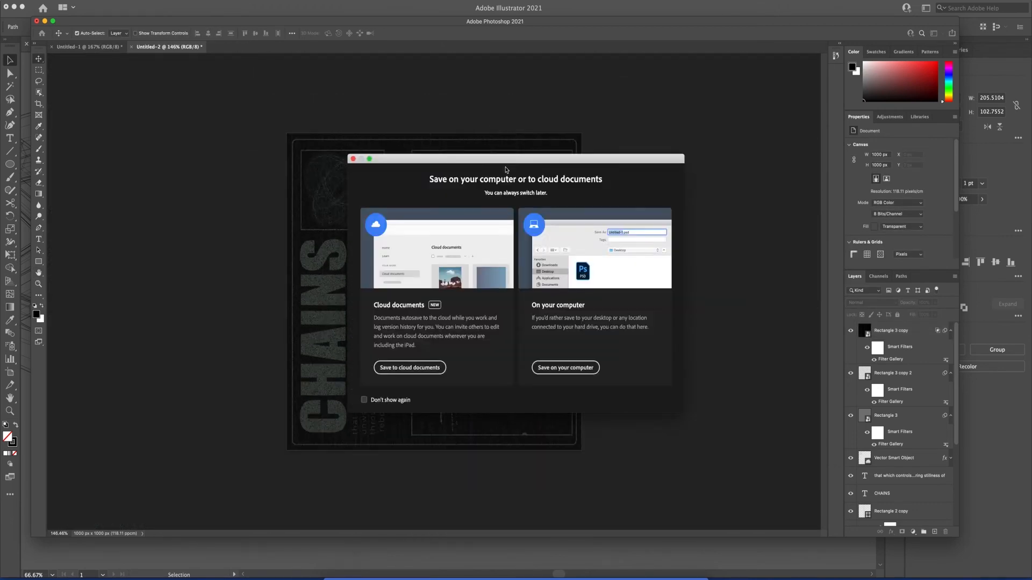
left_click(563, 368)
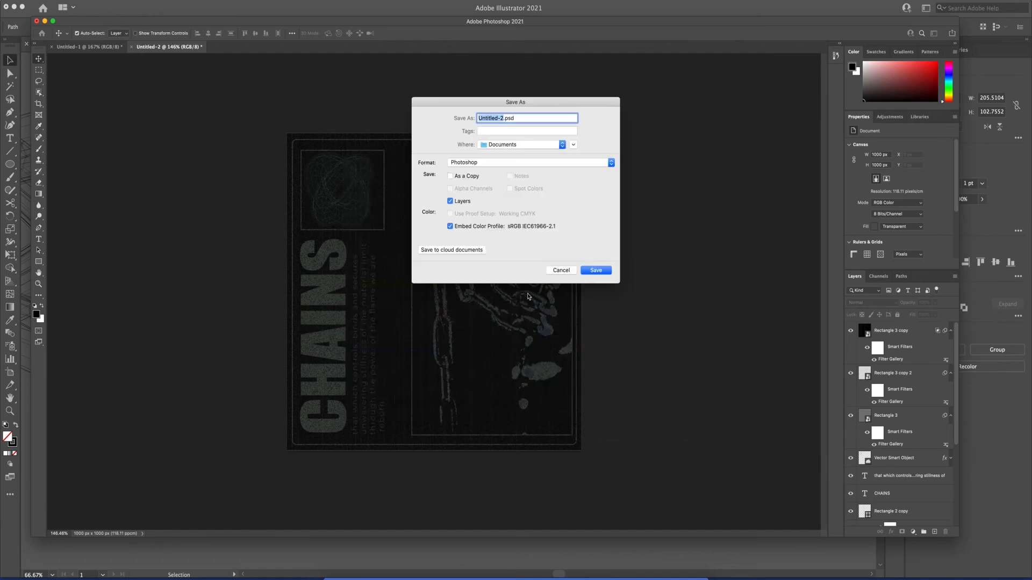
left_click(595, 270)
left_click(606, 261)
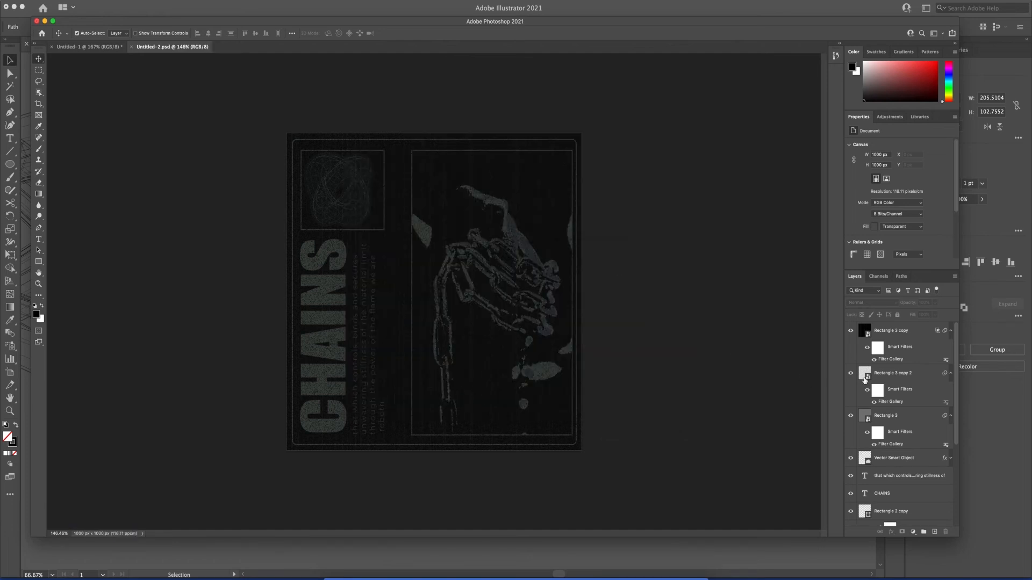
Add a Hue/Saturation adjustment layer above all layers with hue -180, saturation +58 and lightness +3
left_click(923, 532)
key("super+z")
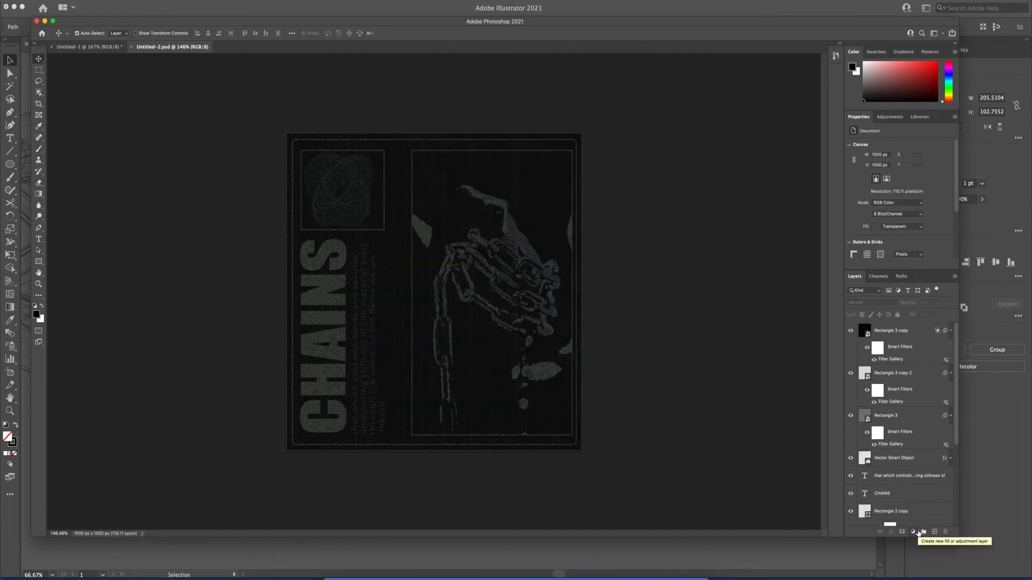
left_click(913, 532)
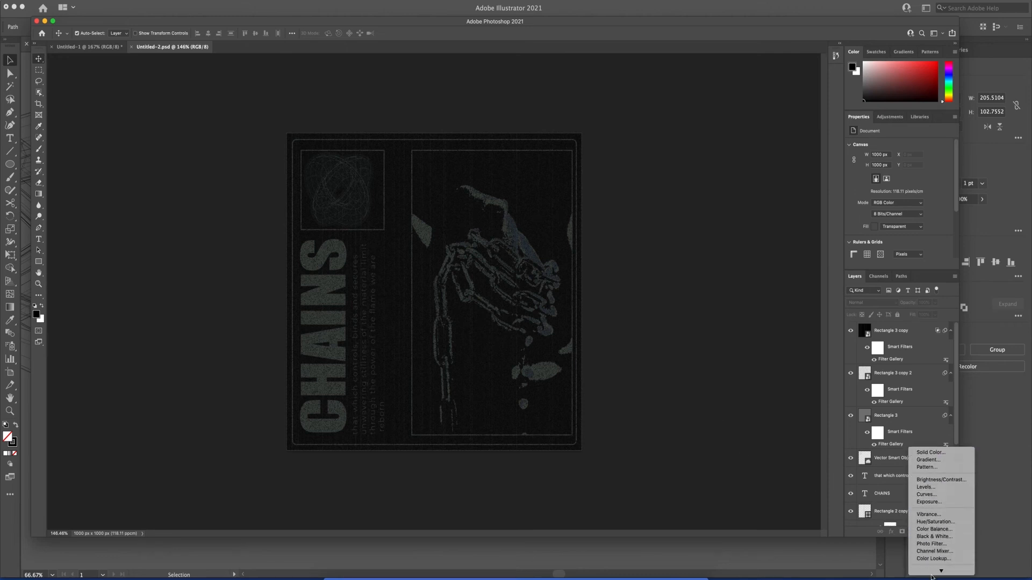
left_click(935, 491)
left_click_drag(898, 178, 901, 216)
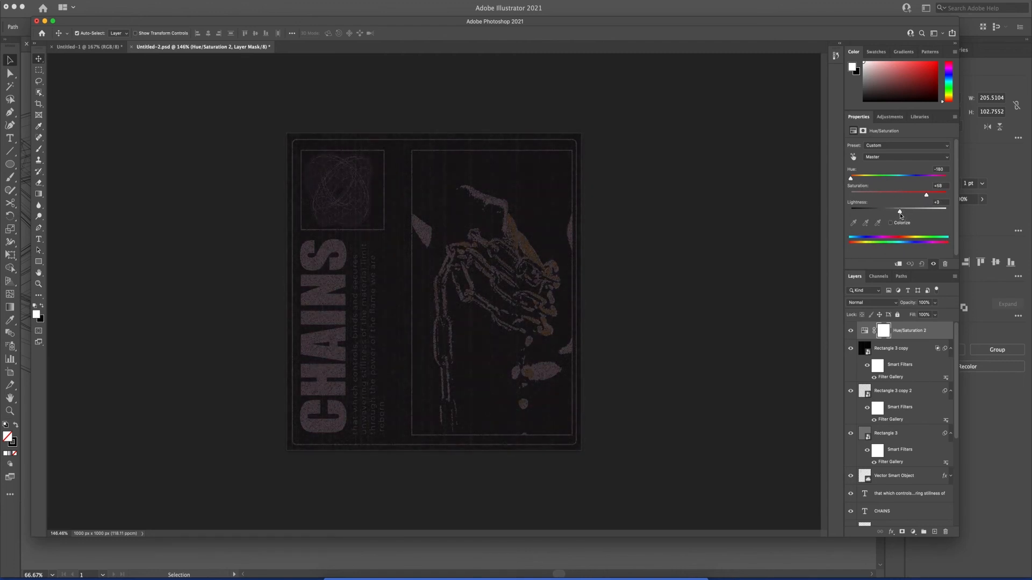
Try the Colorize option with a shifted hue on the Hue/Saturation adjustment layer, and turn Colorize off again
left_click(891, 223)
left_click_drag(852, 180, 890, 180)
left_click(890, 223)
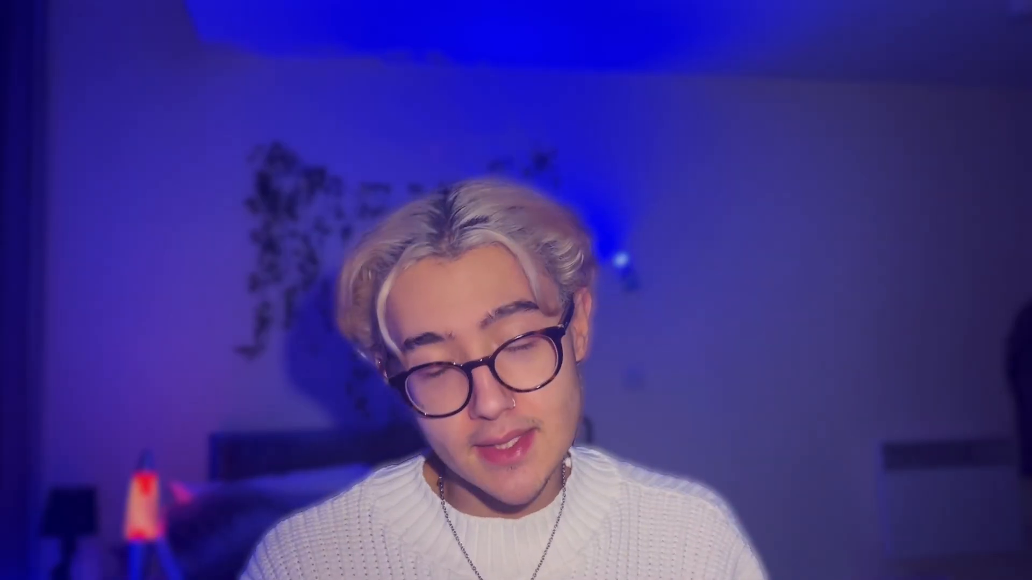